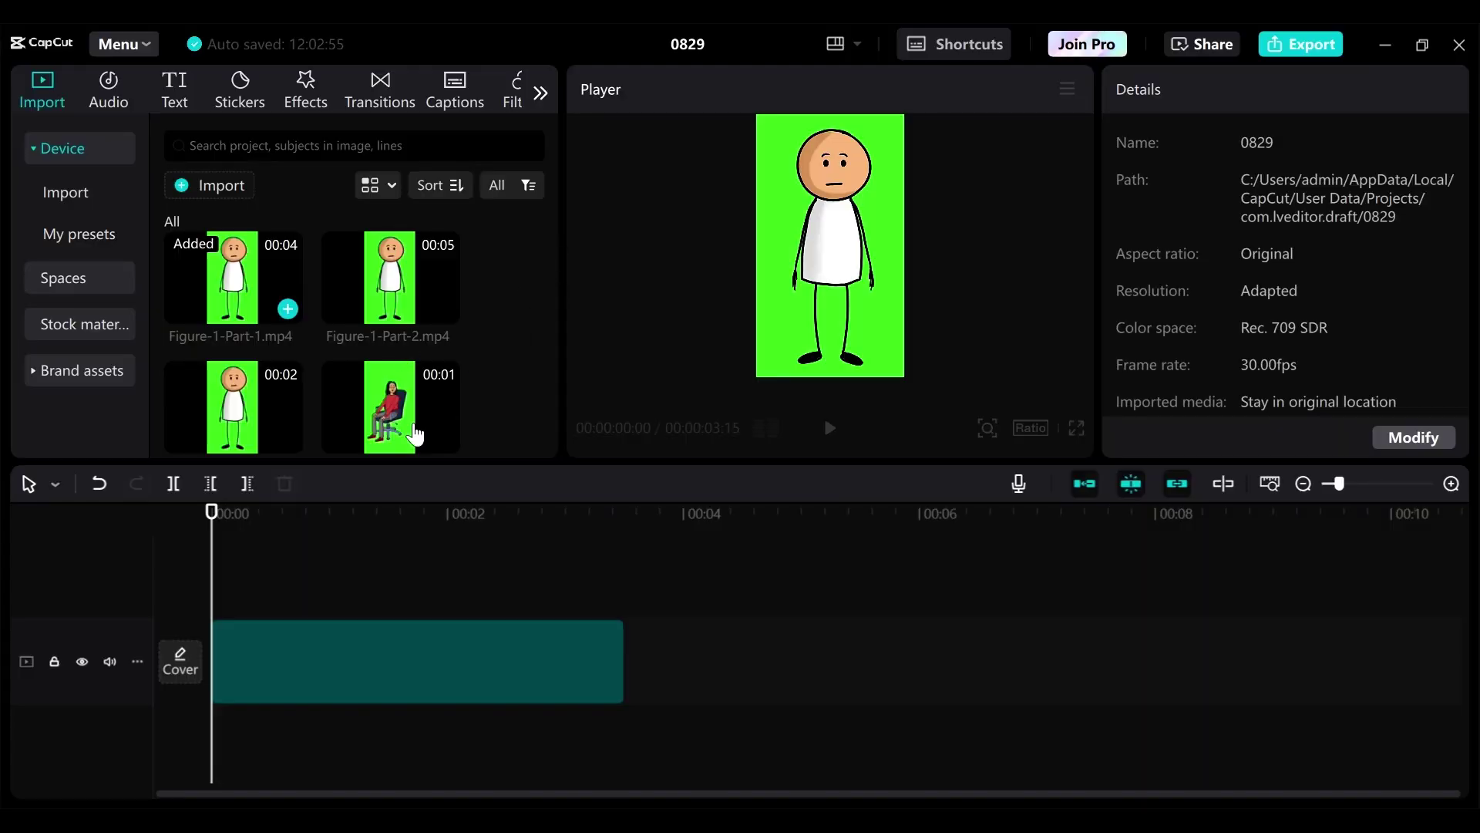
Append Figure-2-Part-1.mp4, Figure-1-Part-2.mp4 and Figure-1-part-3.mp4 to the timeline after Figure-1-Part-1.mp4.
left_click(359, 273)
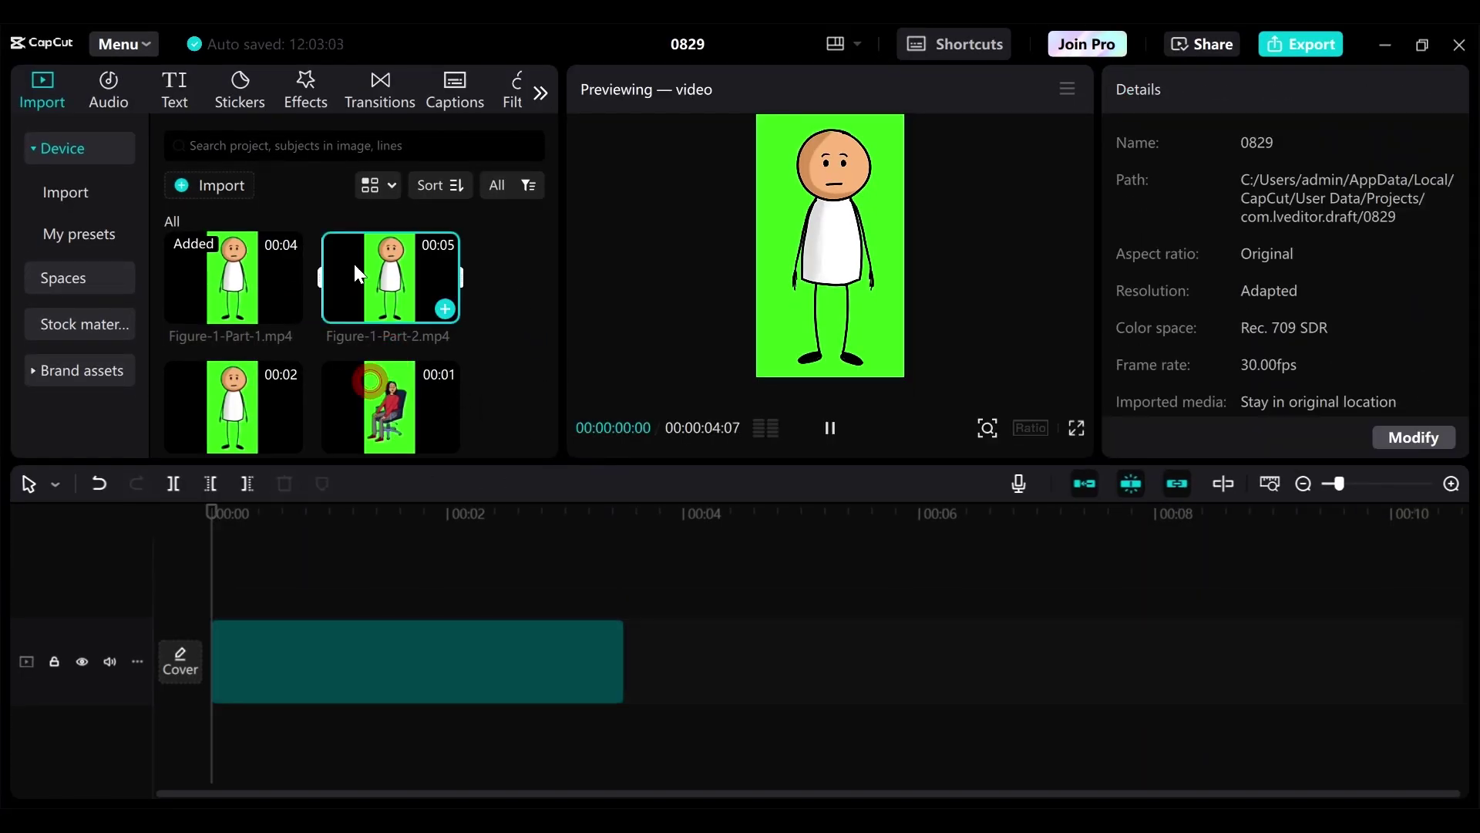
left_click(535, 308)
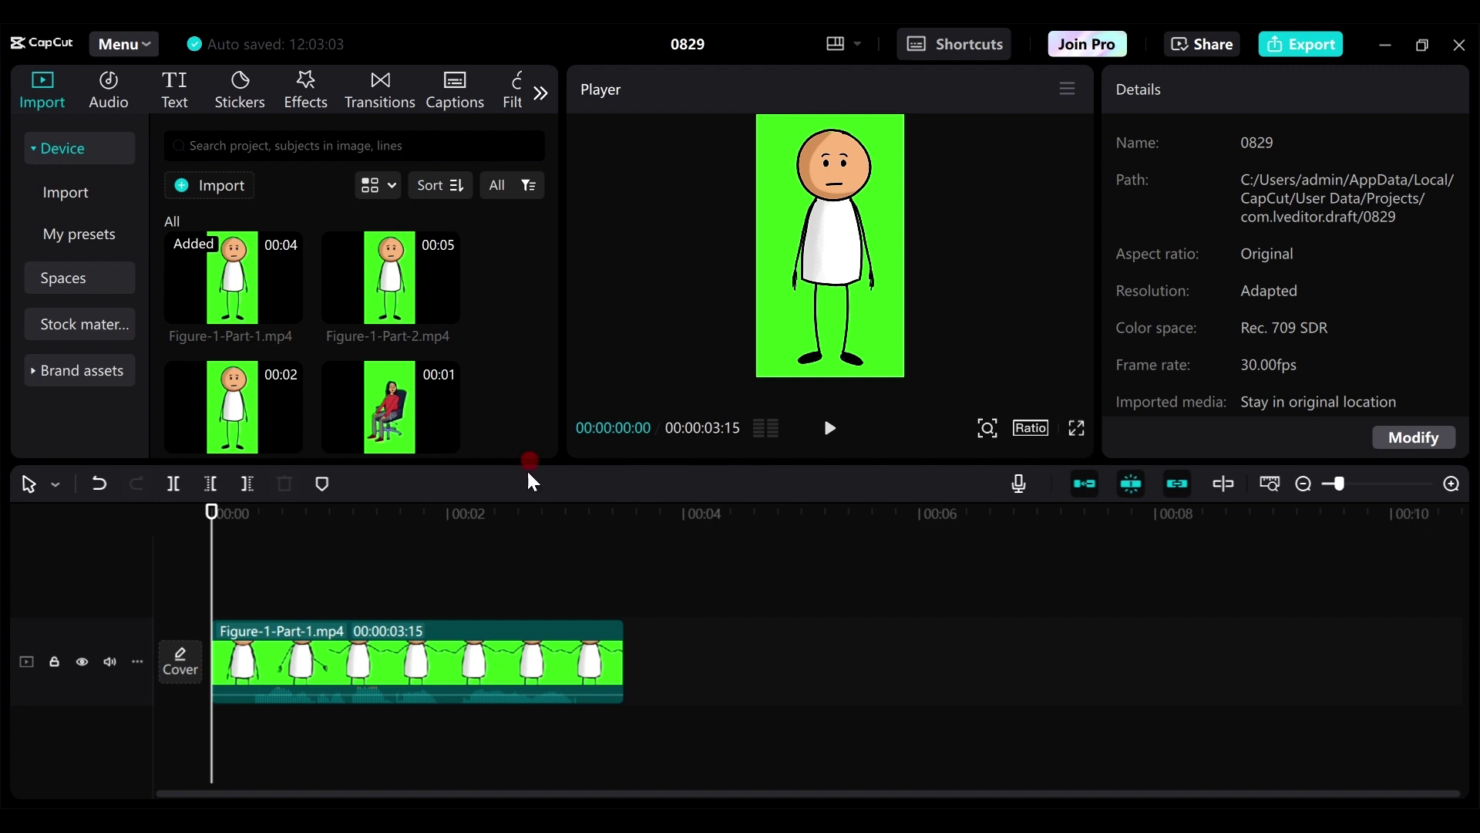
left_click_drag(529, 463, 524, 504)
left_click_drag(378, 414, 644, 694)
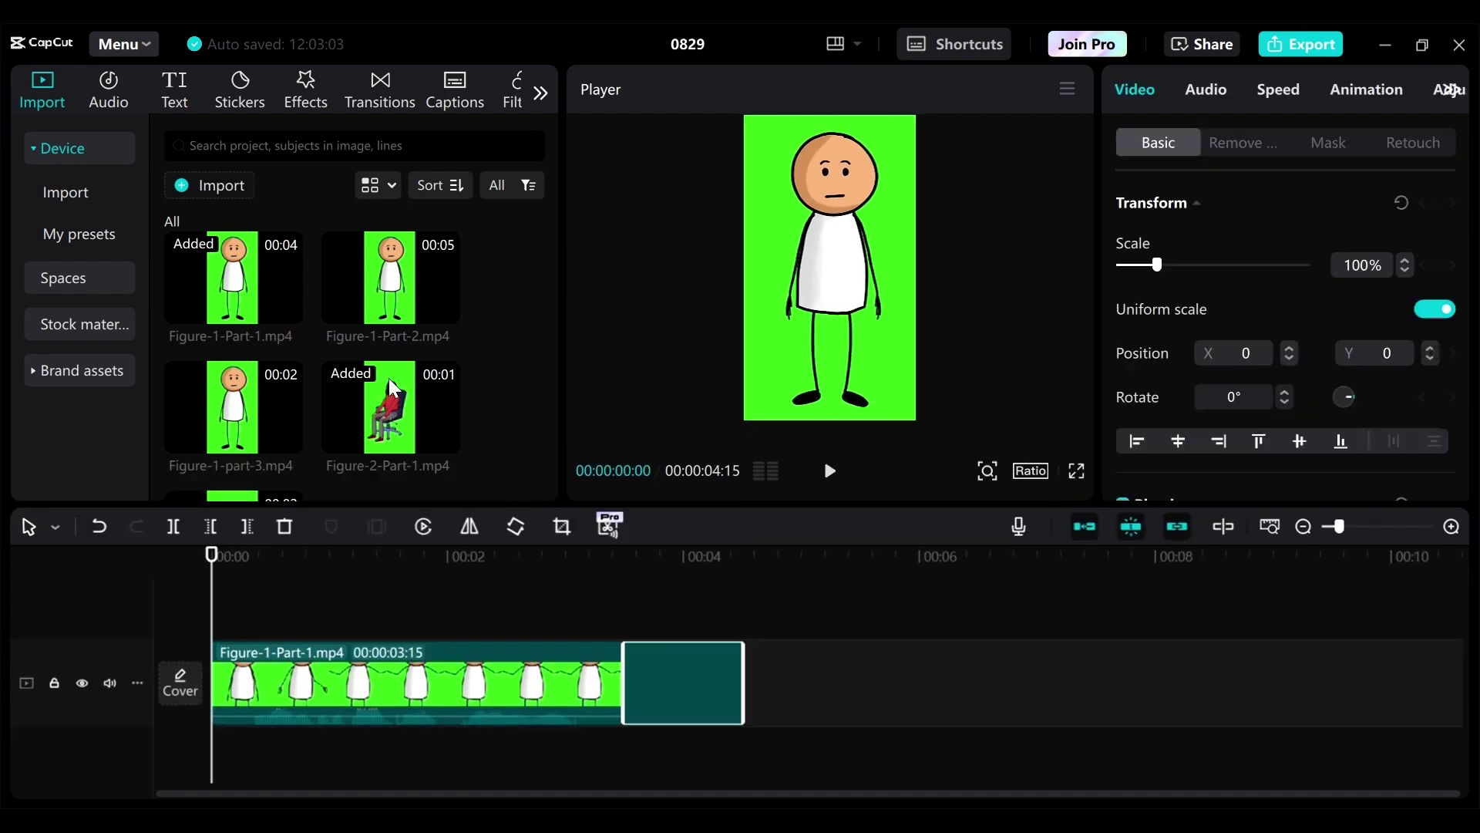
left_click_drag(389, 285, 744, 686)
left_click_drag(246, 417, 1411, 686)
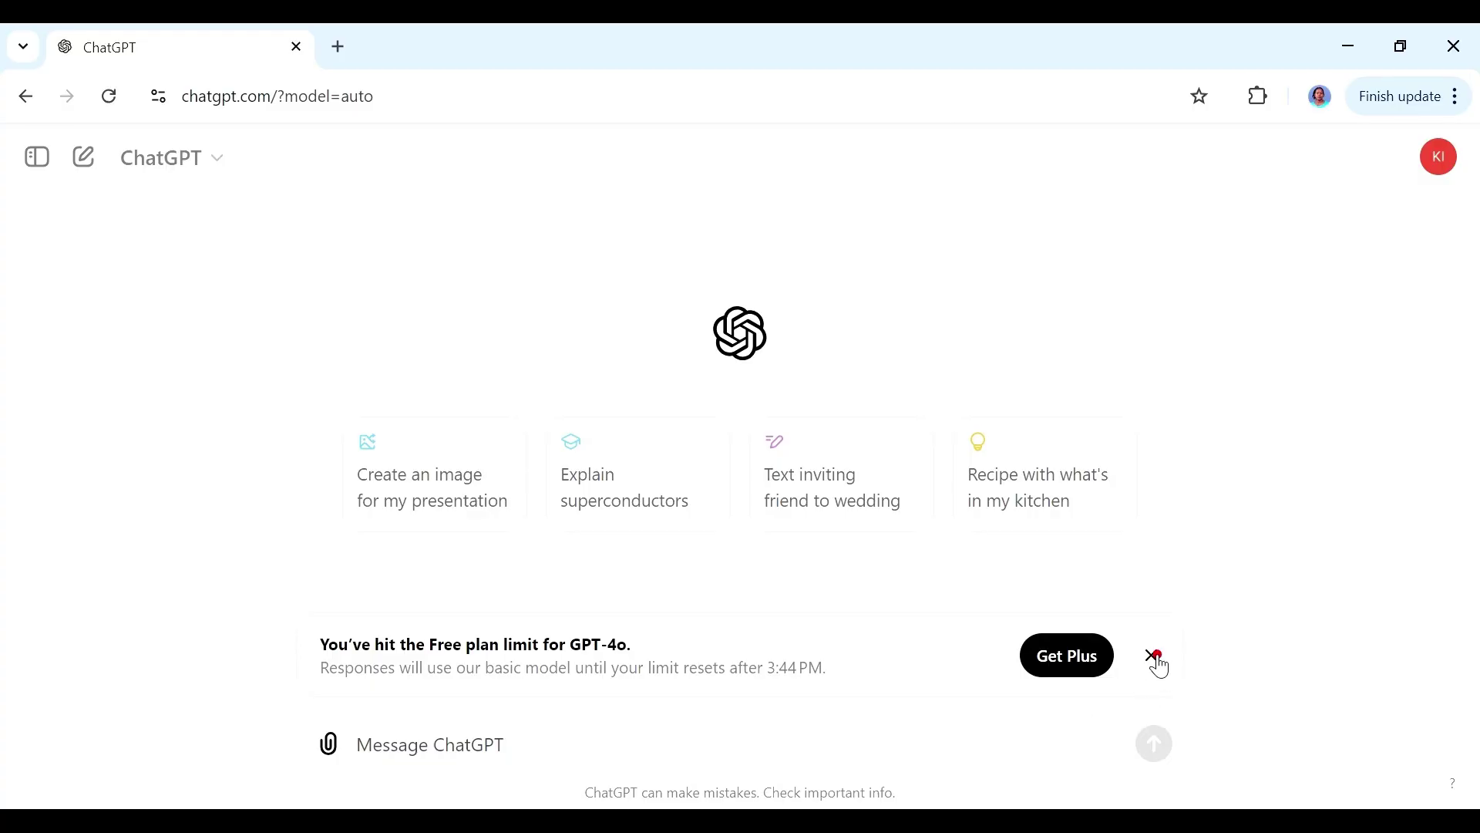
Switch to ChatGPT and request five short, funny, relatable, sharable TikTok joke scripts, conversational with no narrator or scene description.
left_click(1154, 656)
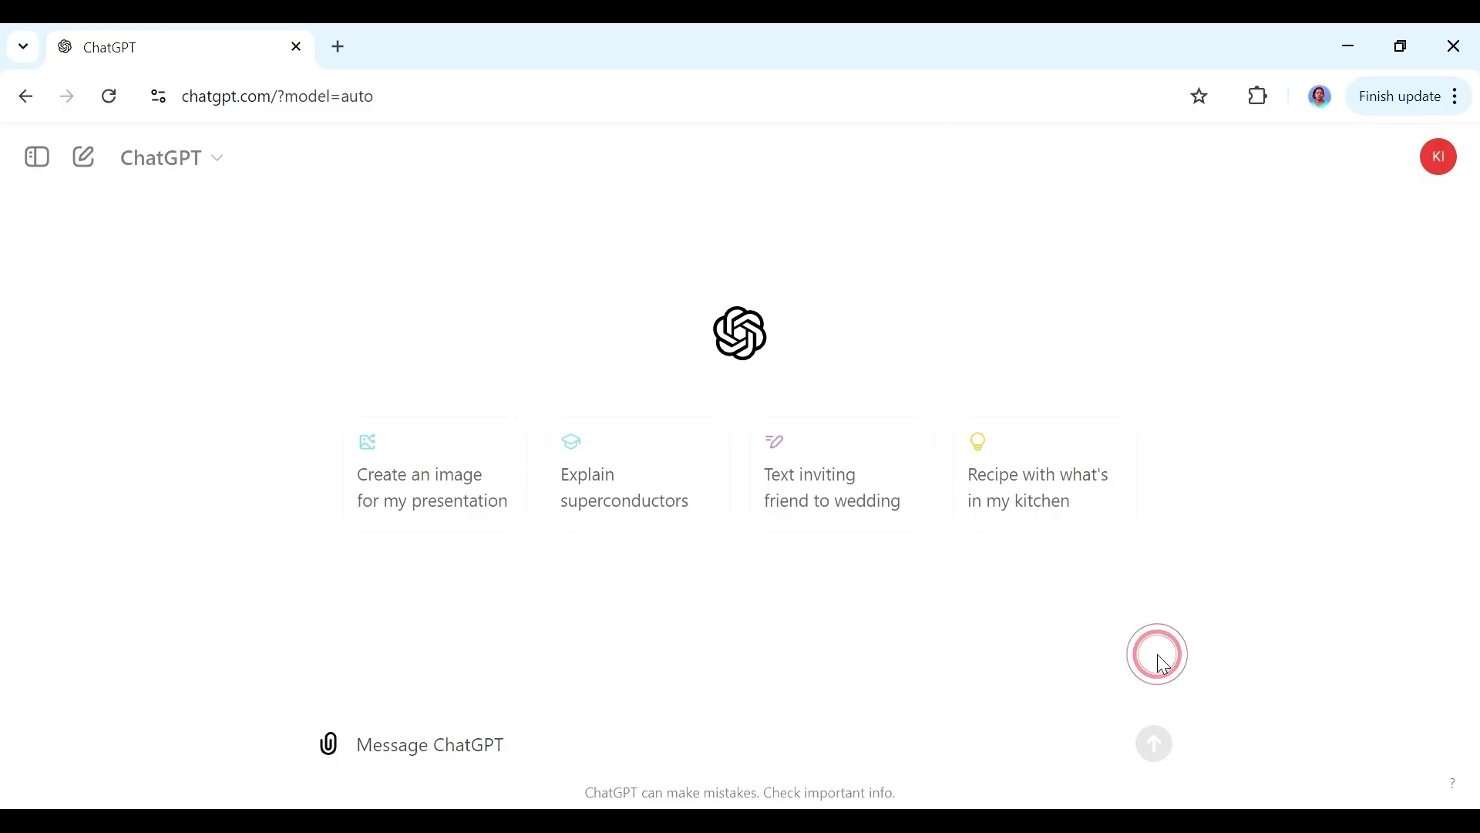
type("Give me five short story jokes scripts that i can use for  my TikTok channel. Make the jokes funny, relatable, sharable . The jokes should be conversational with no narrator or scene description")
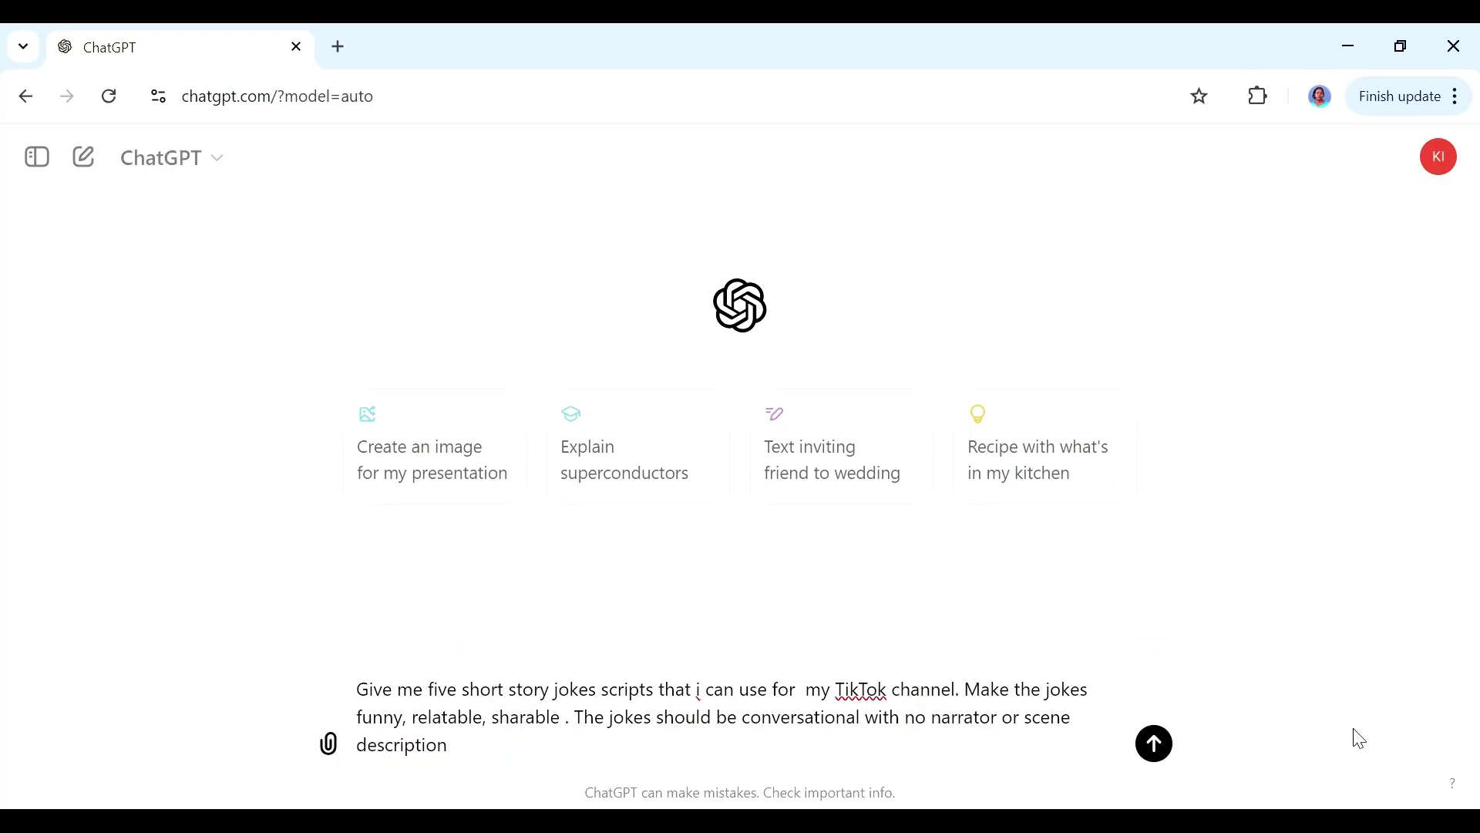
left_click(1157, 747)
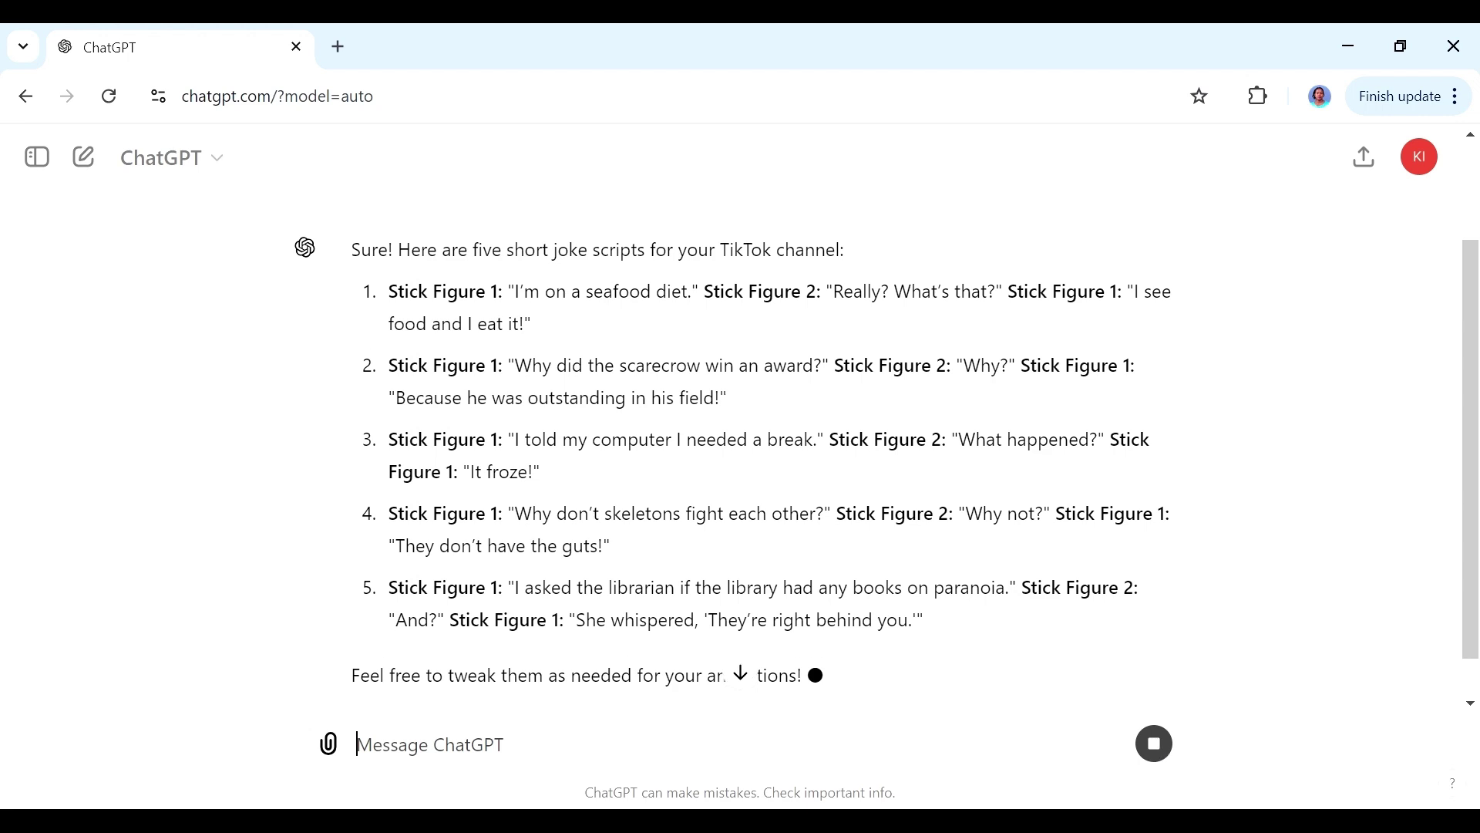
Copy the second joke script, about the scarecrow winning an award, from the reply.
scroll(740, 440, "up", 1)
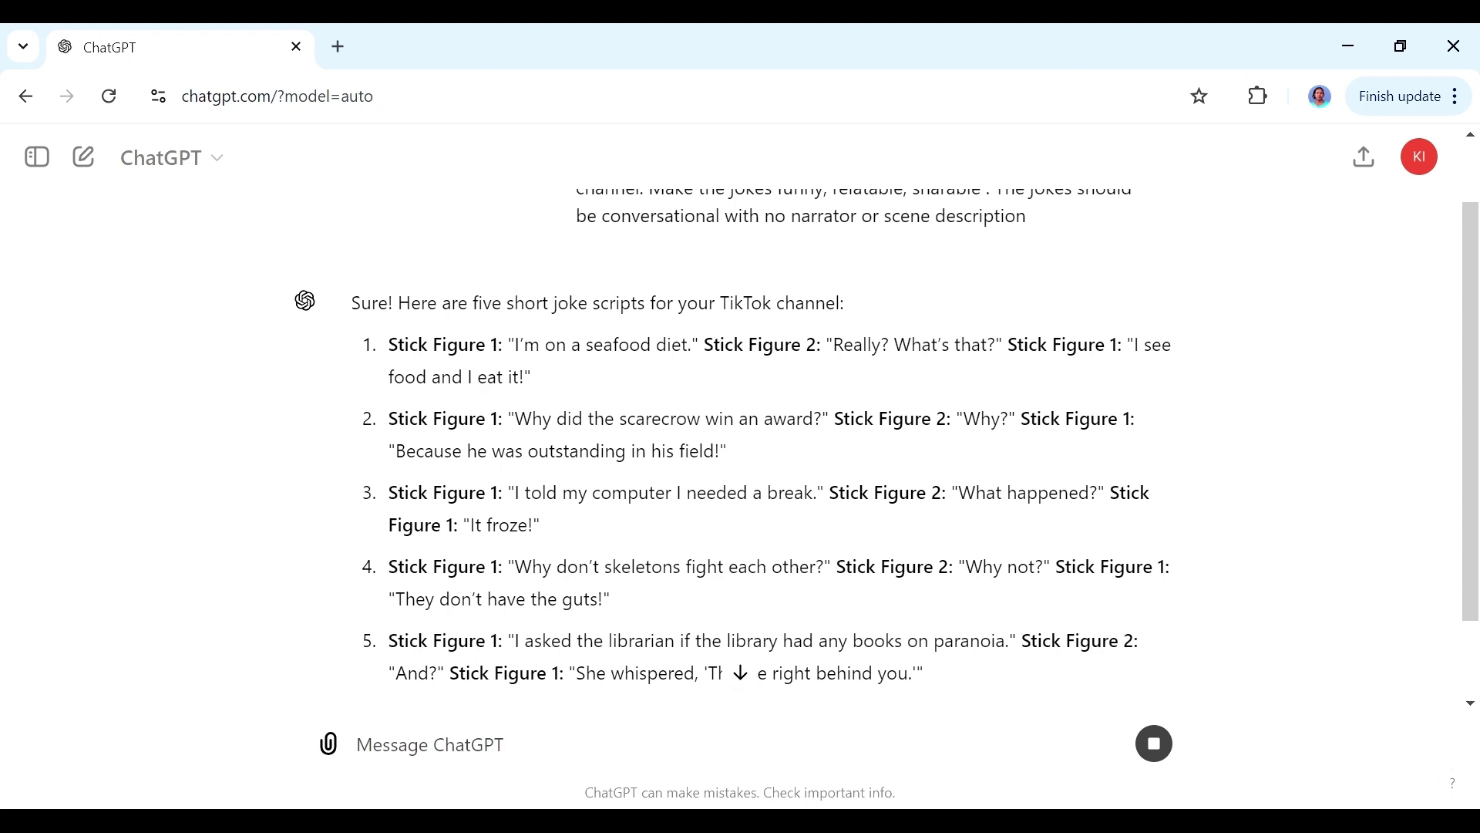
left_click_drag(731, 411, 389, 377)
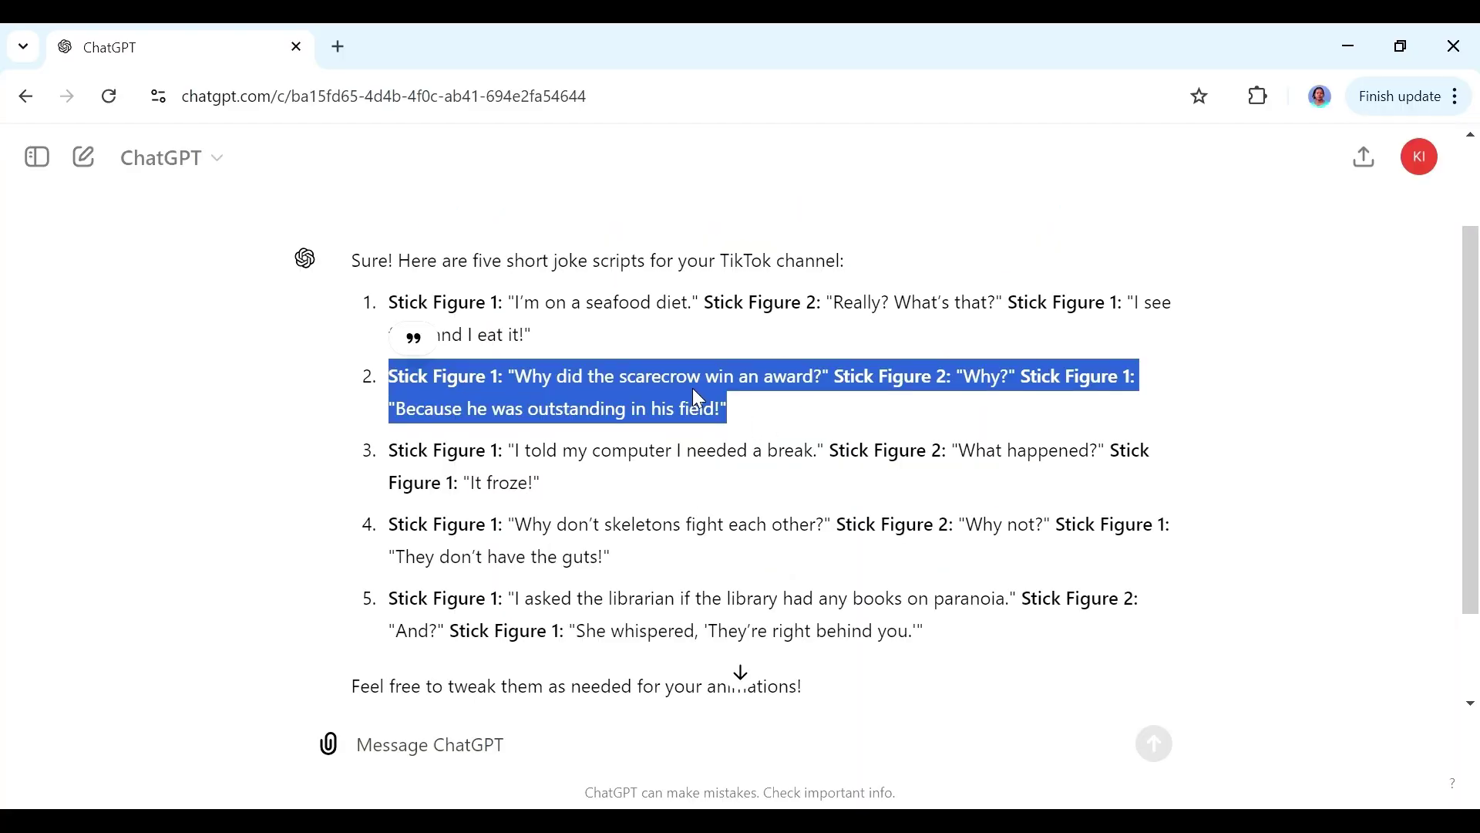
right_click(699, 399)
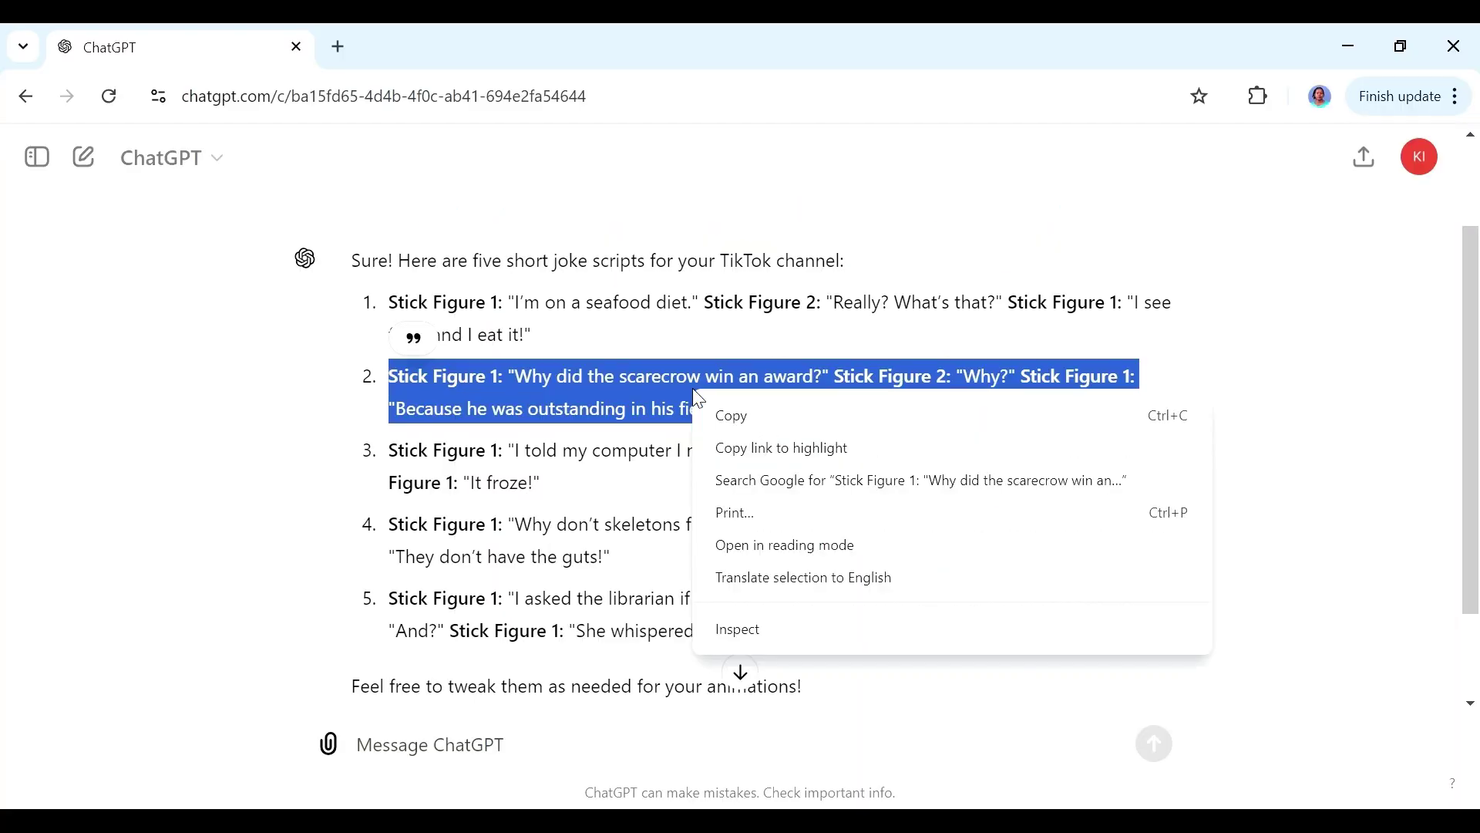
left_click(740, 420)
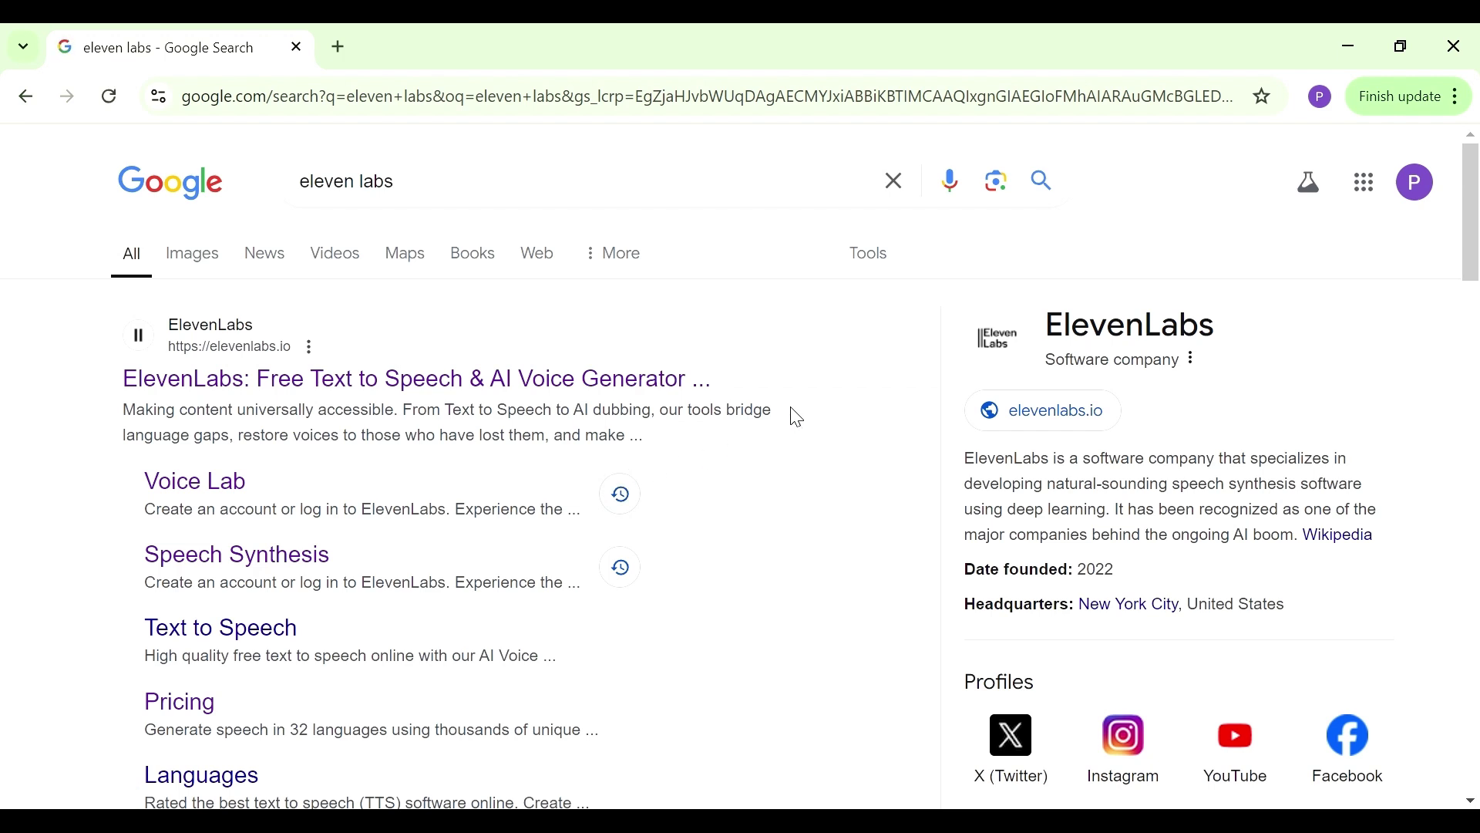
Open the ElevenLabs app from the search results and paste the copied joke as text to speech.
left_click(584, 375)
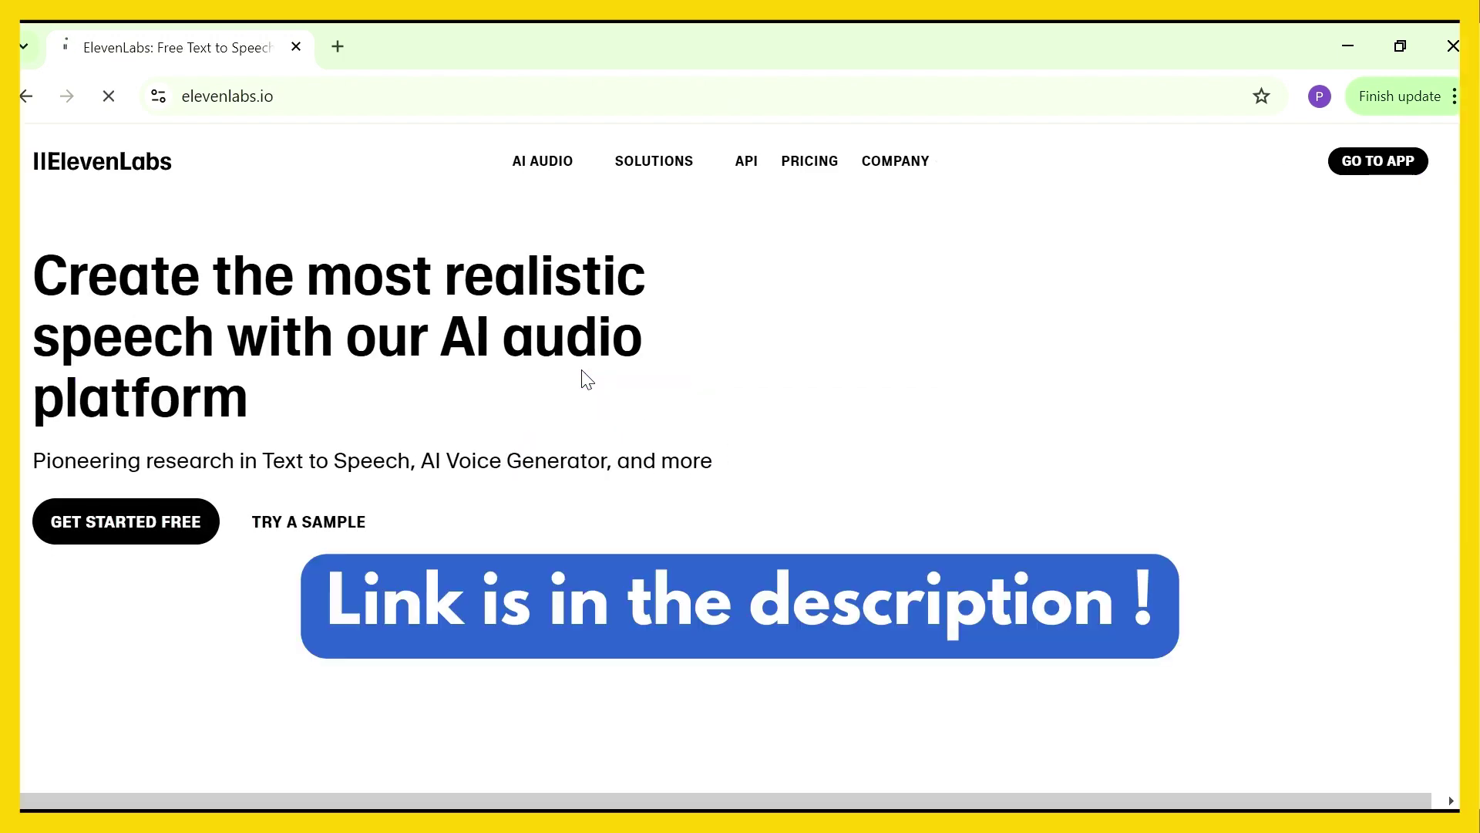
left_click(1360, 164)
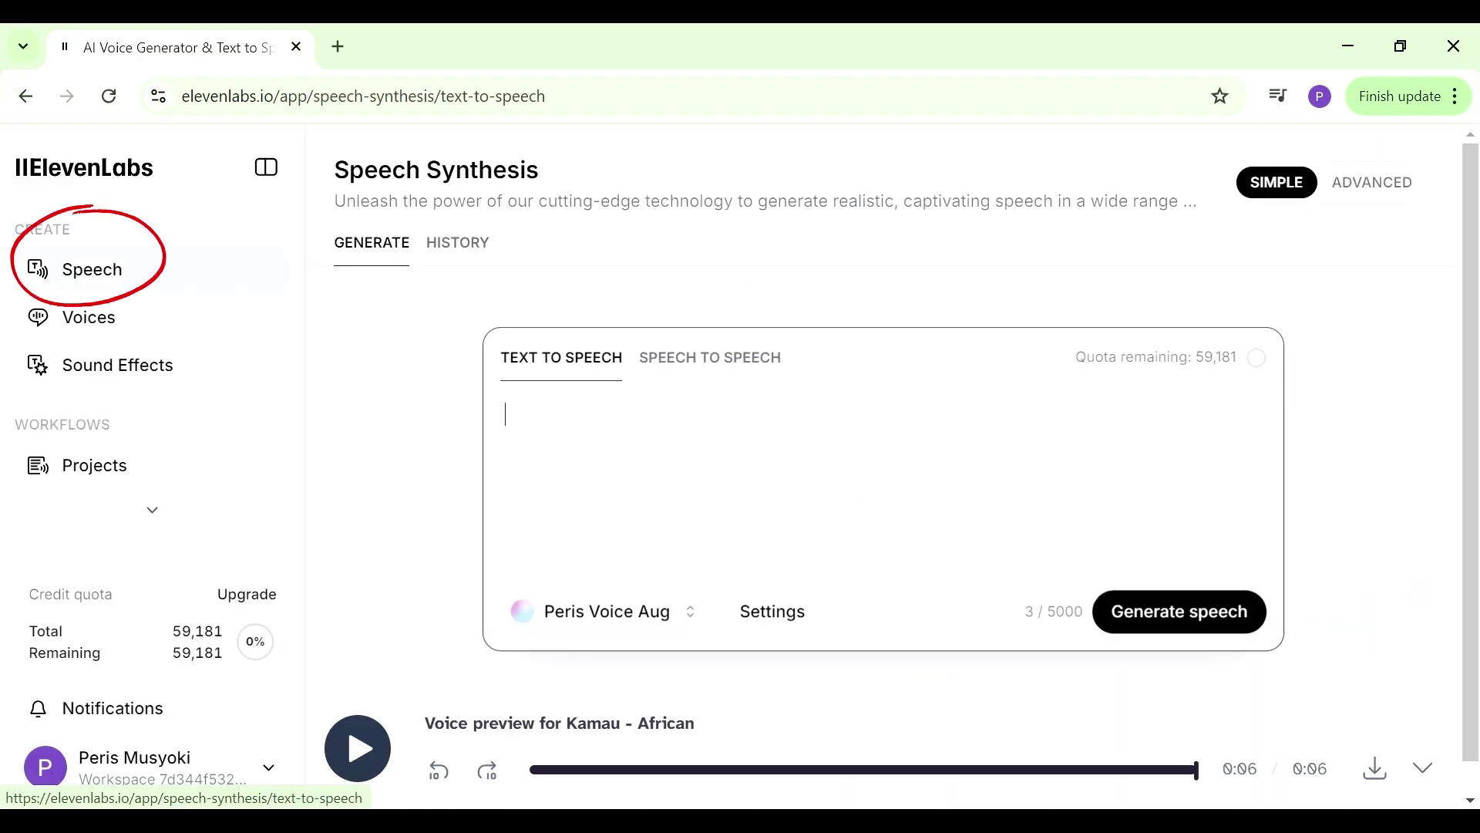
key("ctrl+v")
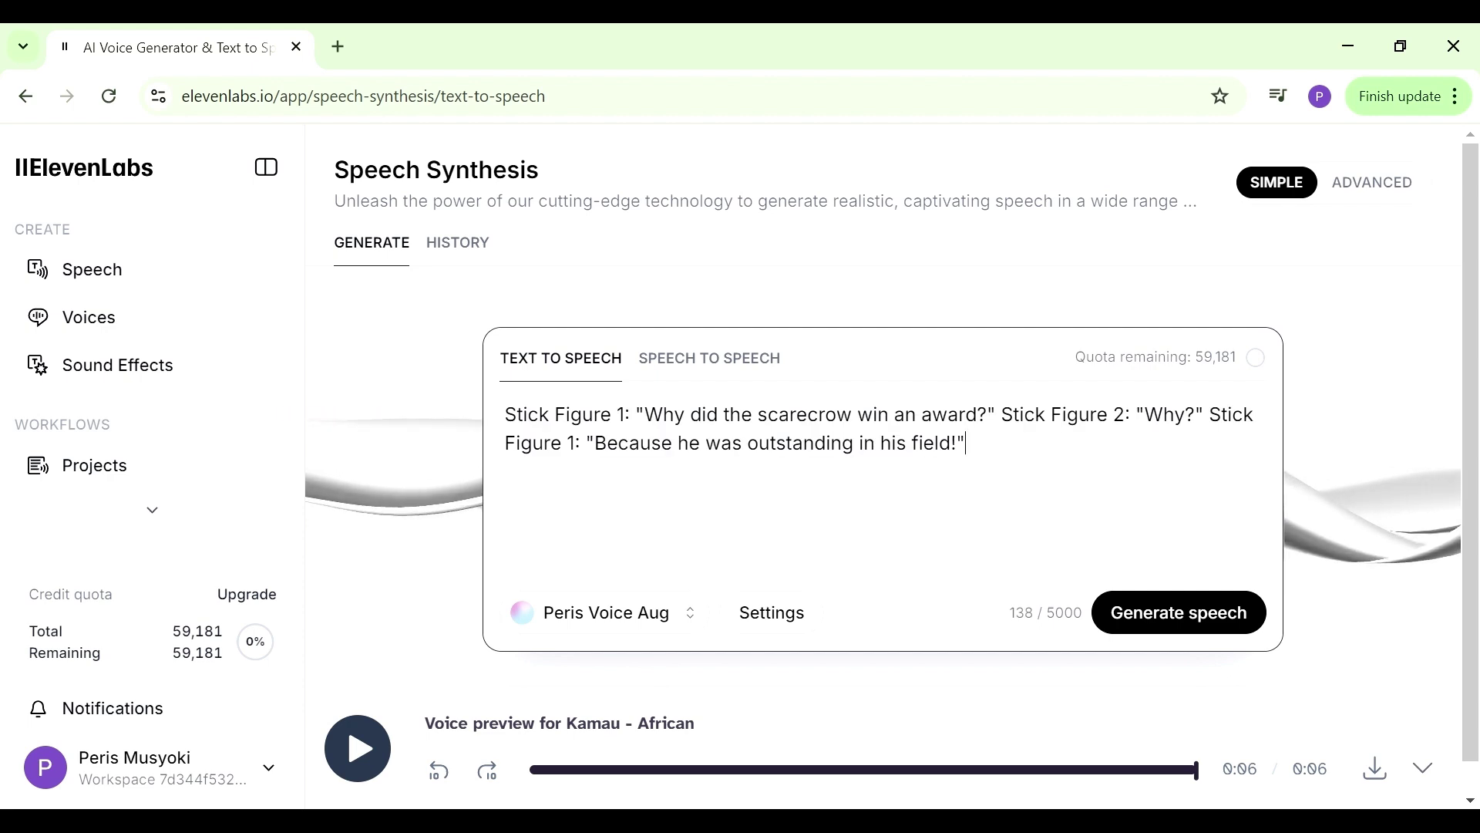
Trim the pasted script to the first spoken line, "Why did the scarecrow win an award?".
left_click_drag(634, 414, 504, 415)
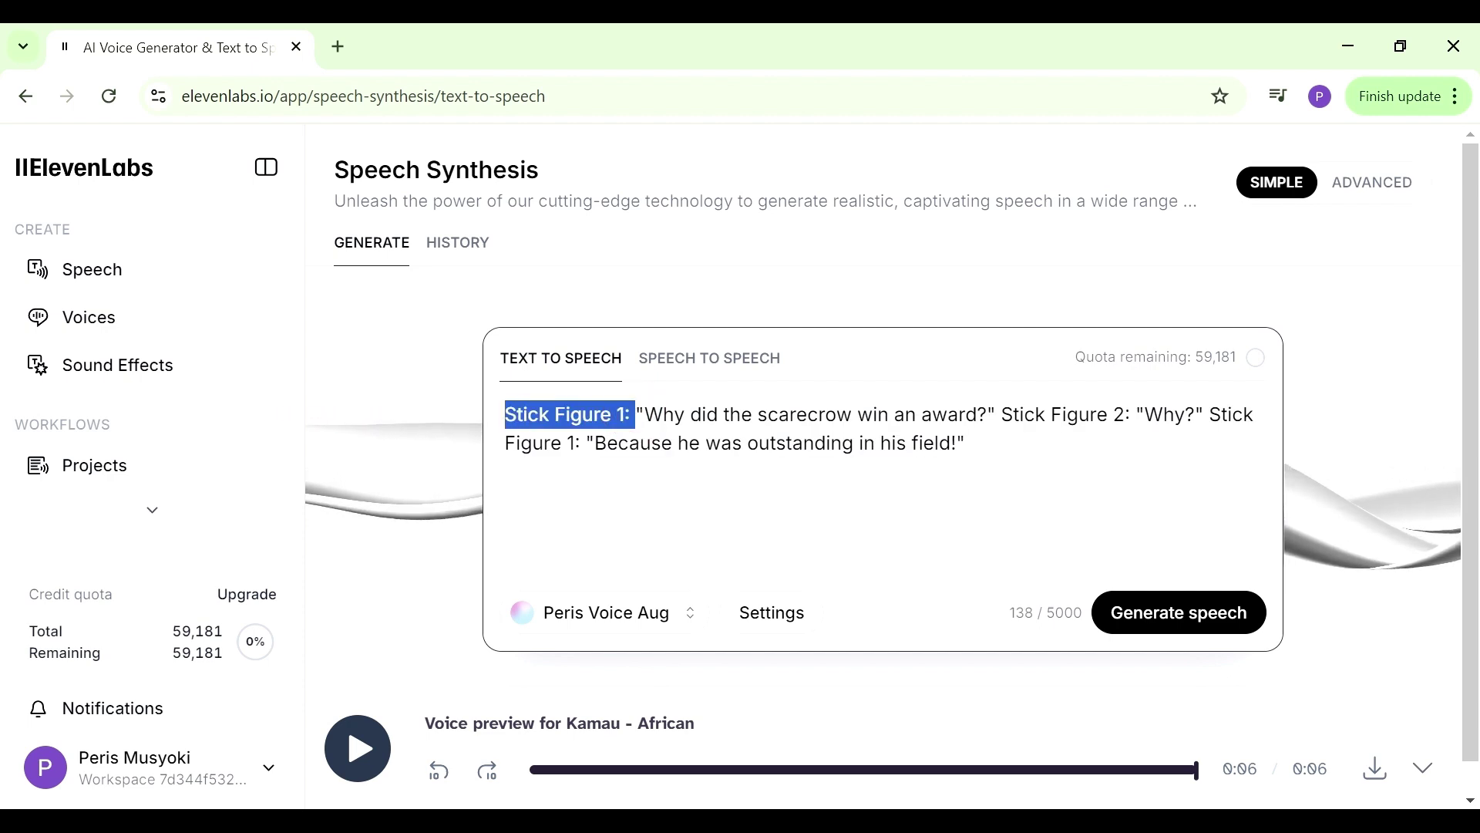
key("BackSpace")
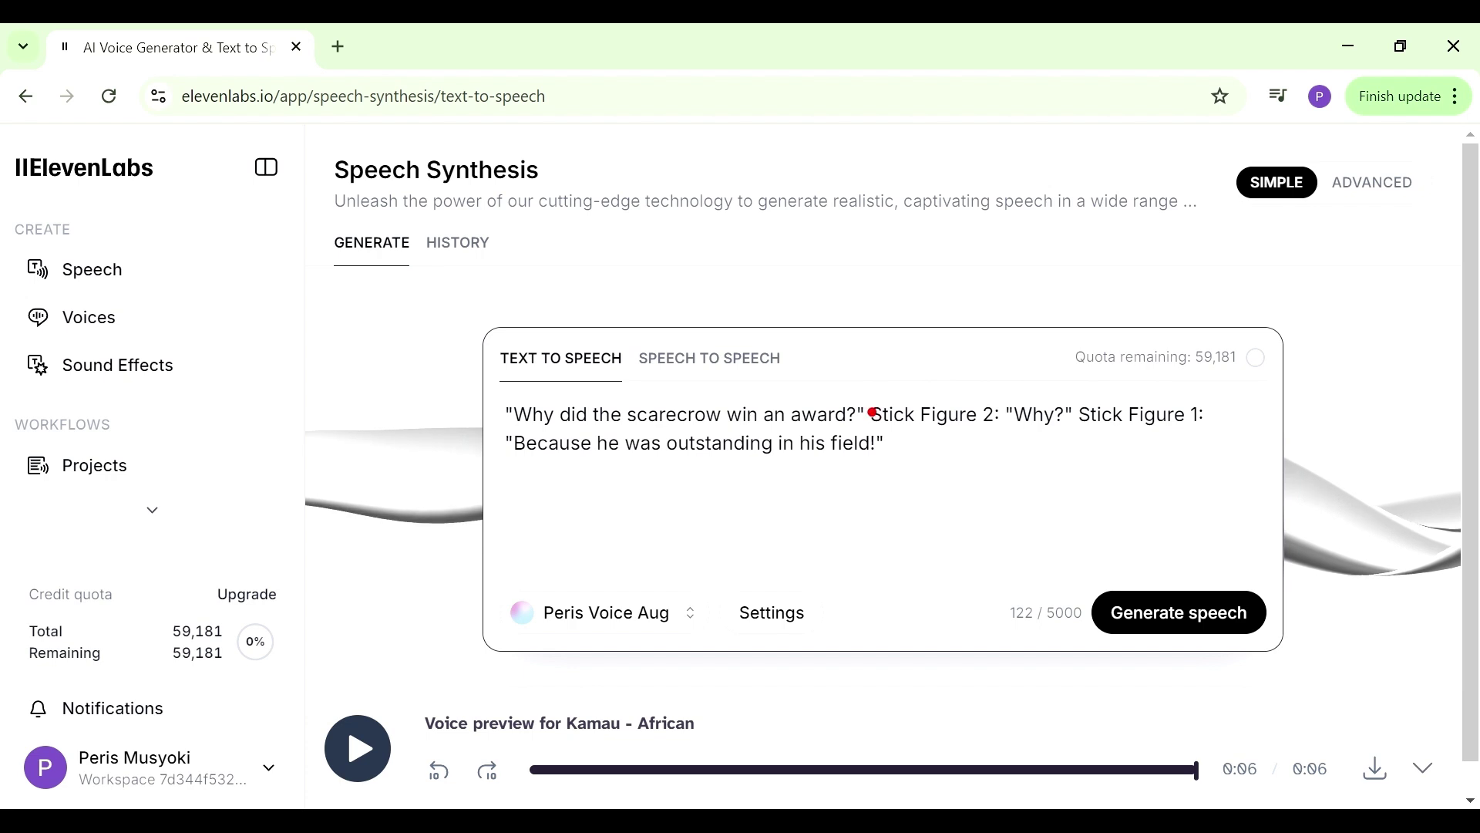
left_click(872, 414)
key("ctrl+shift+End")
key("BackSpace")
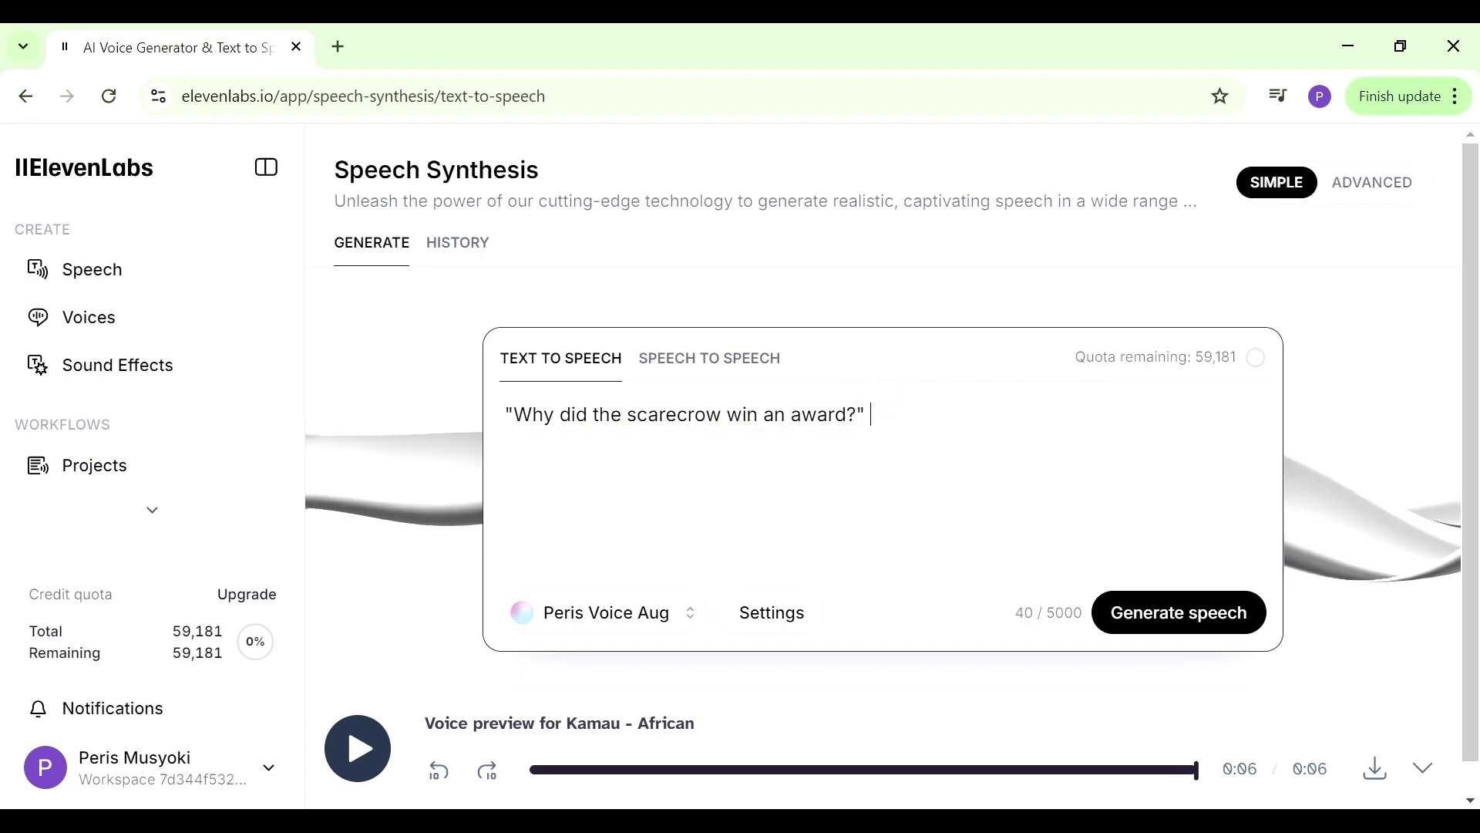
Filter the voice library by Characters & Animation, male, middle aged and English, and add Kamau - African to My Voices.
left_click(98, 343)
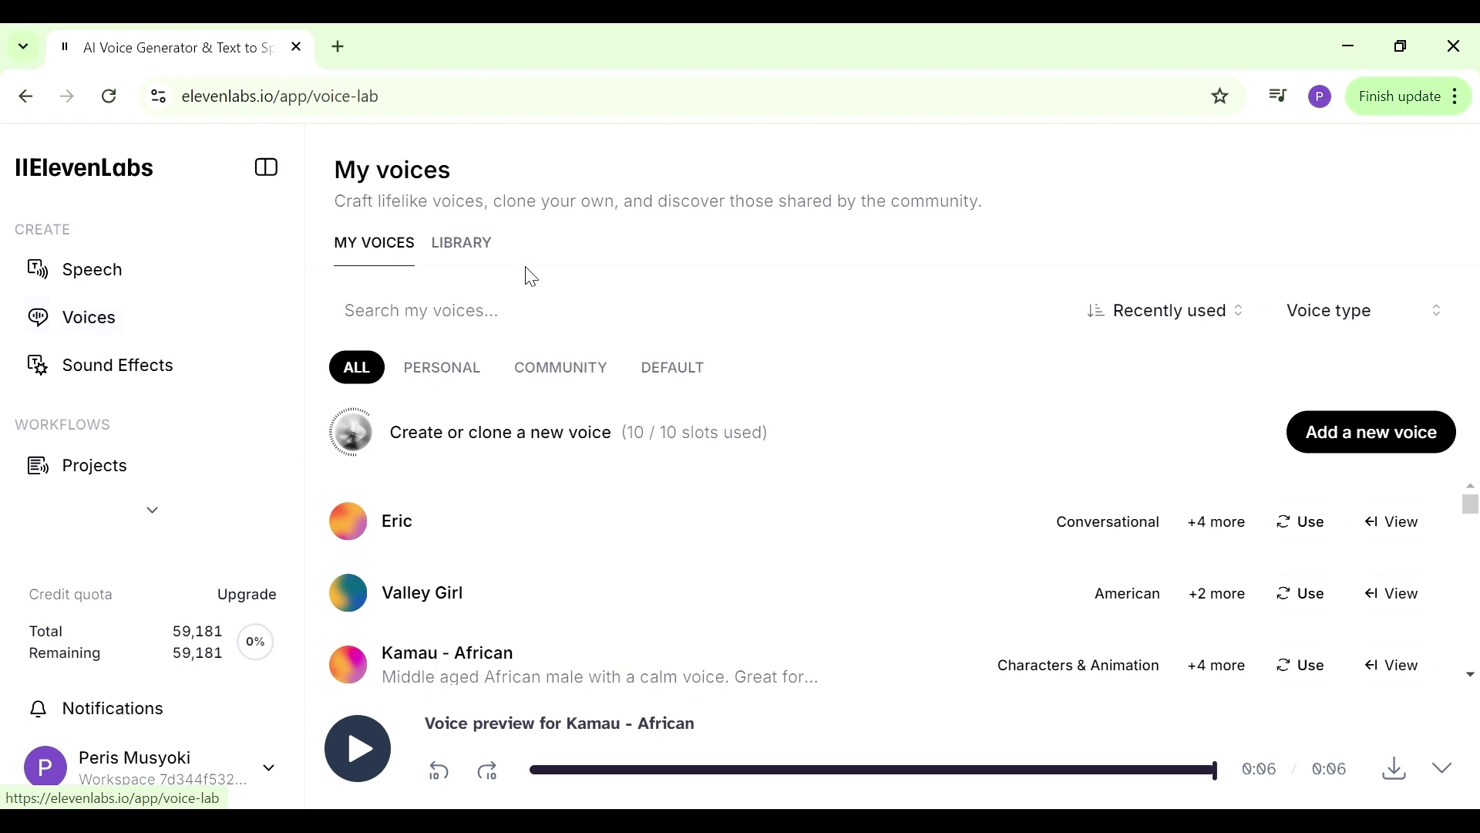
left_click(461, 247)
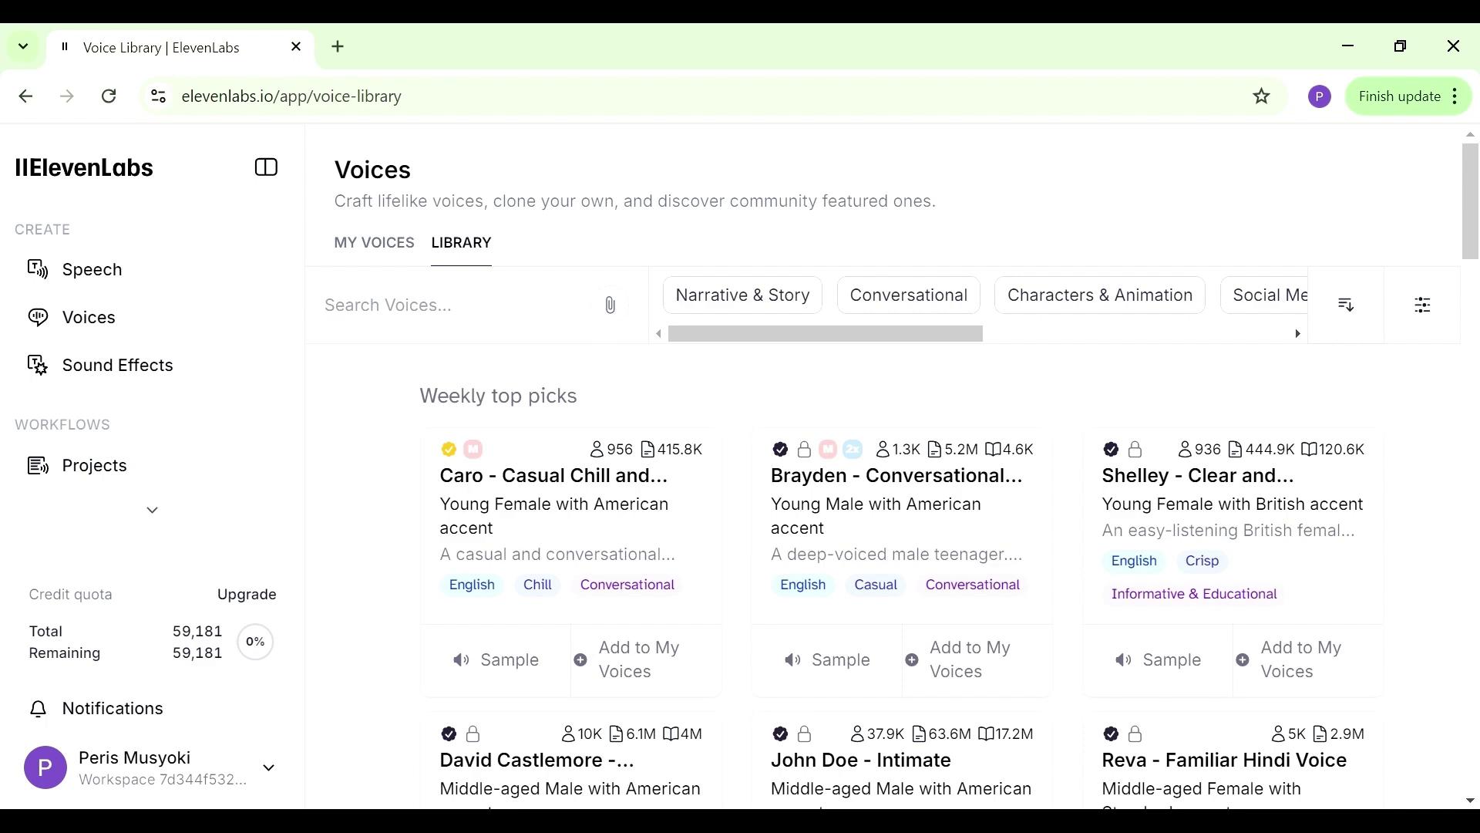
left_click(1081, 314)
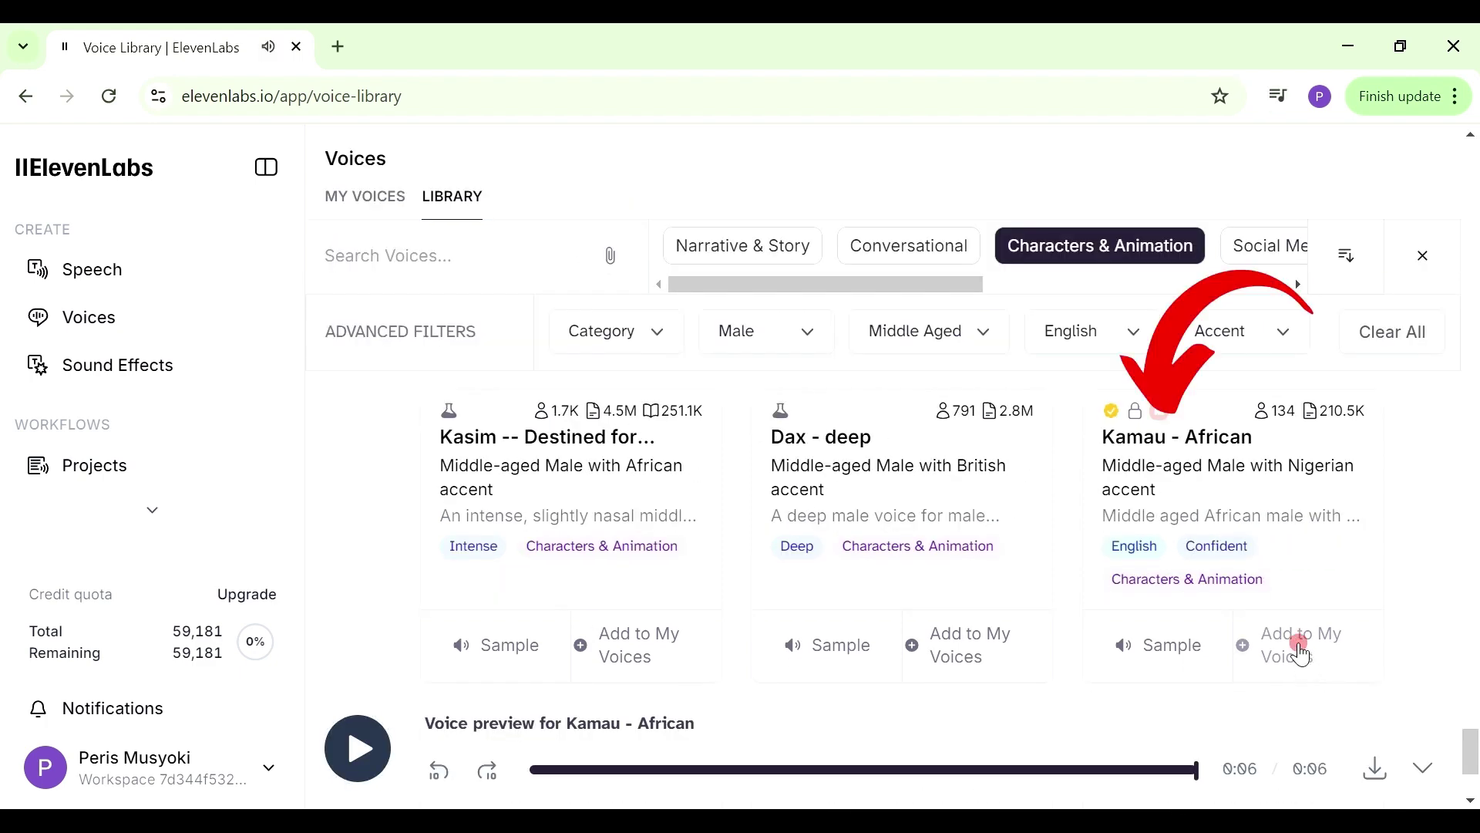
left_click(1302, 651)
left_click(953, 532)
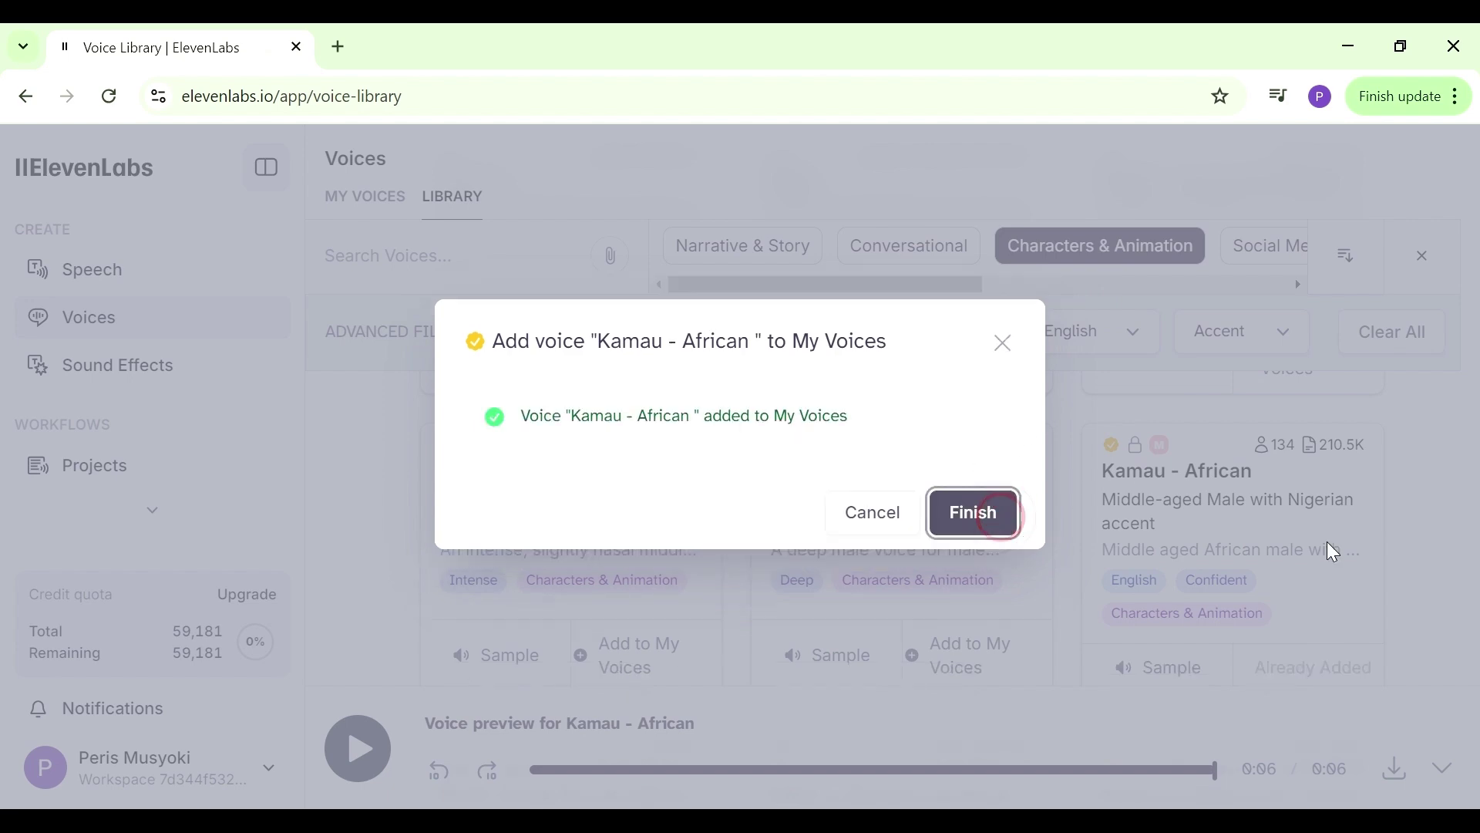
left_click(974, 513)
Search the Narrative & Story voices for "subu" and add the Subu voice to My Voices.
left_click(790, 332)
left_click(745, 459)
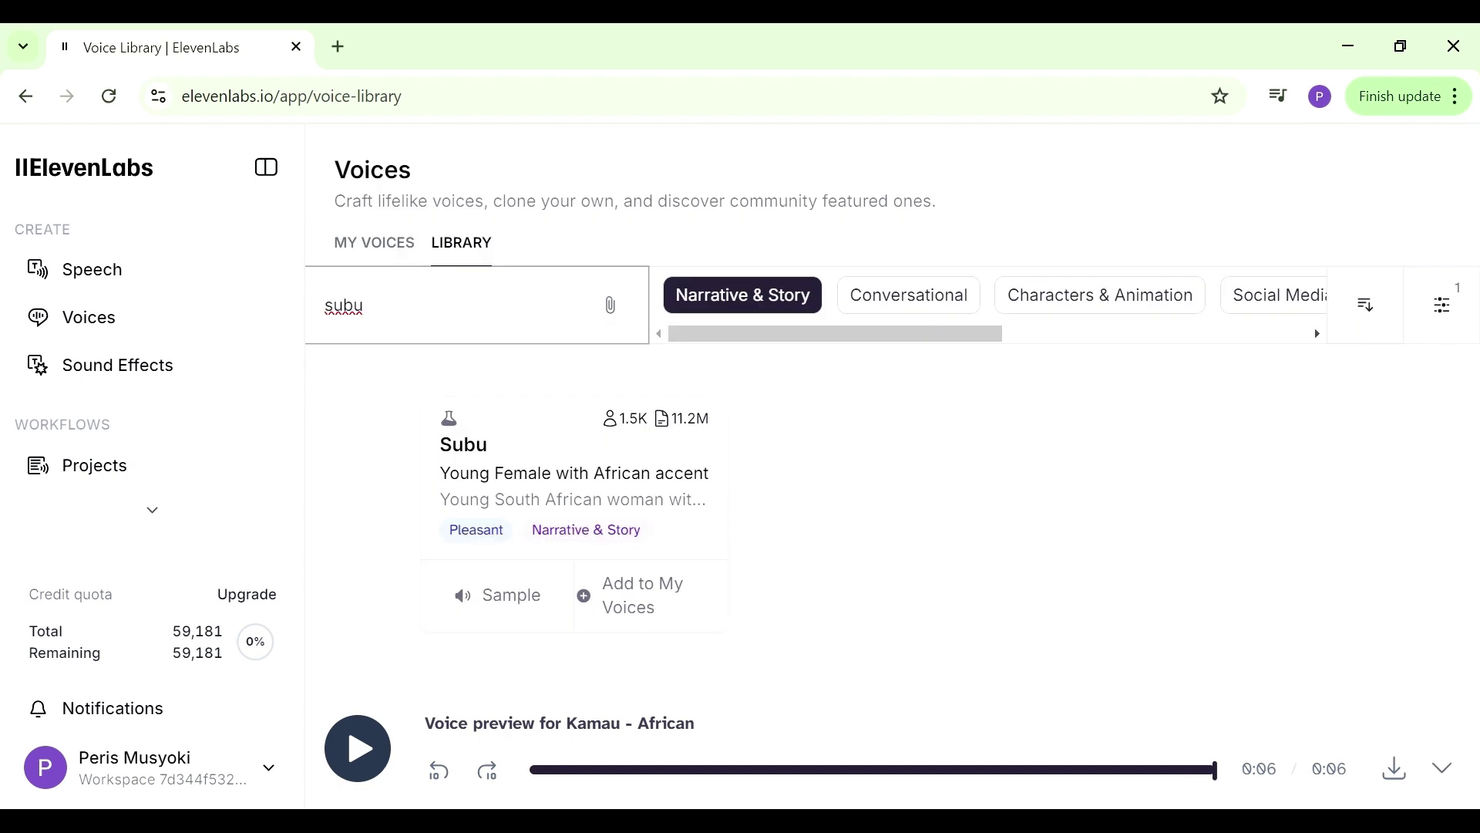
left_click(602, 595)
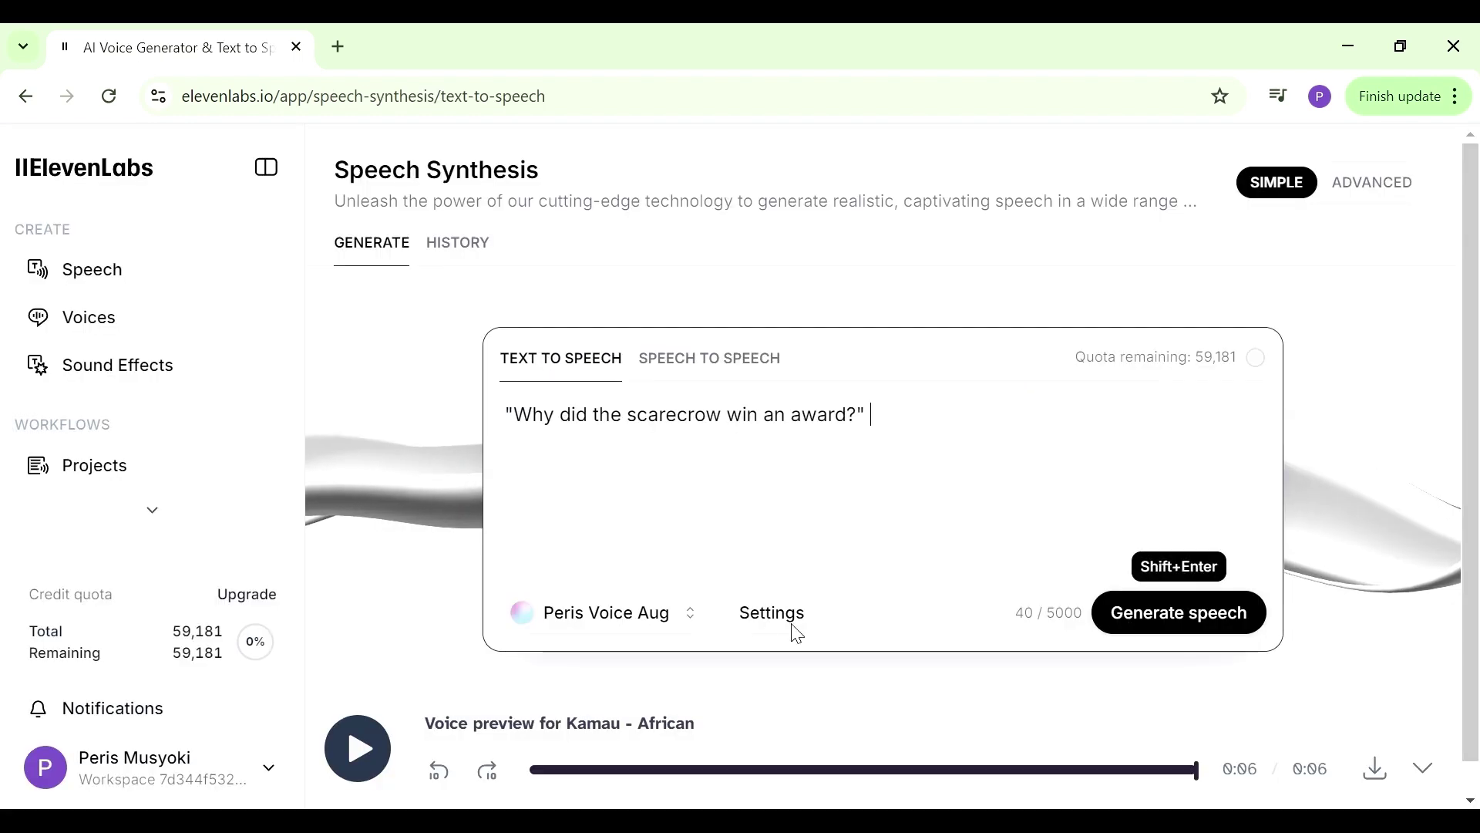
Choose Kamau - African from the community voices as the voice for the scarecrow question.
left_click(685, 623)
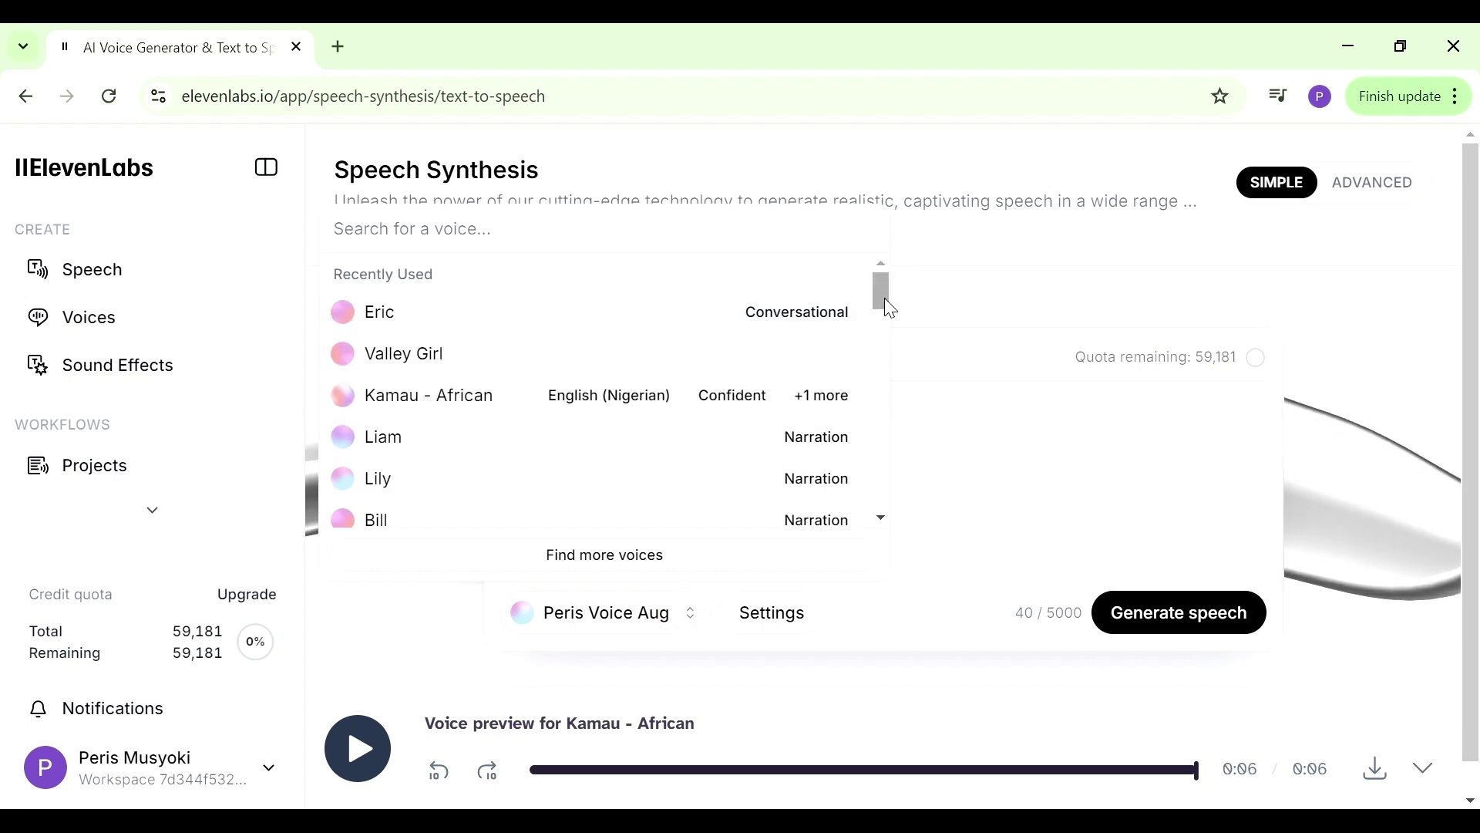
left_click(92, 332)
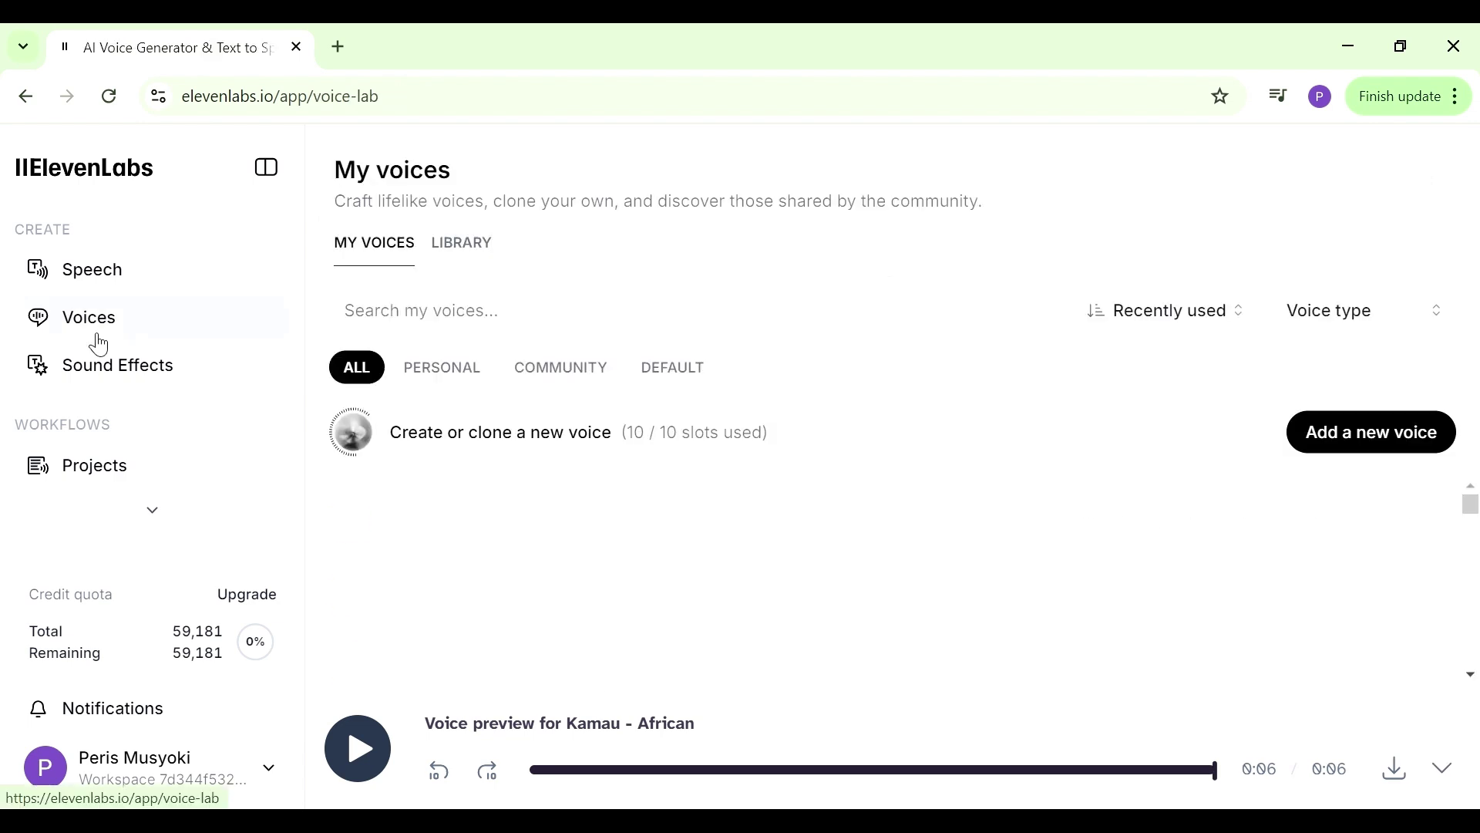
left_click(554, 374)
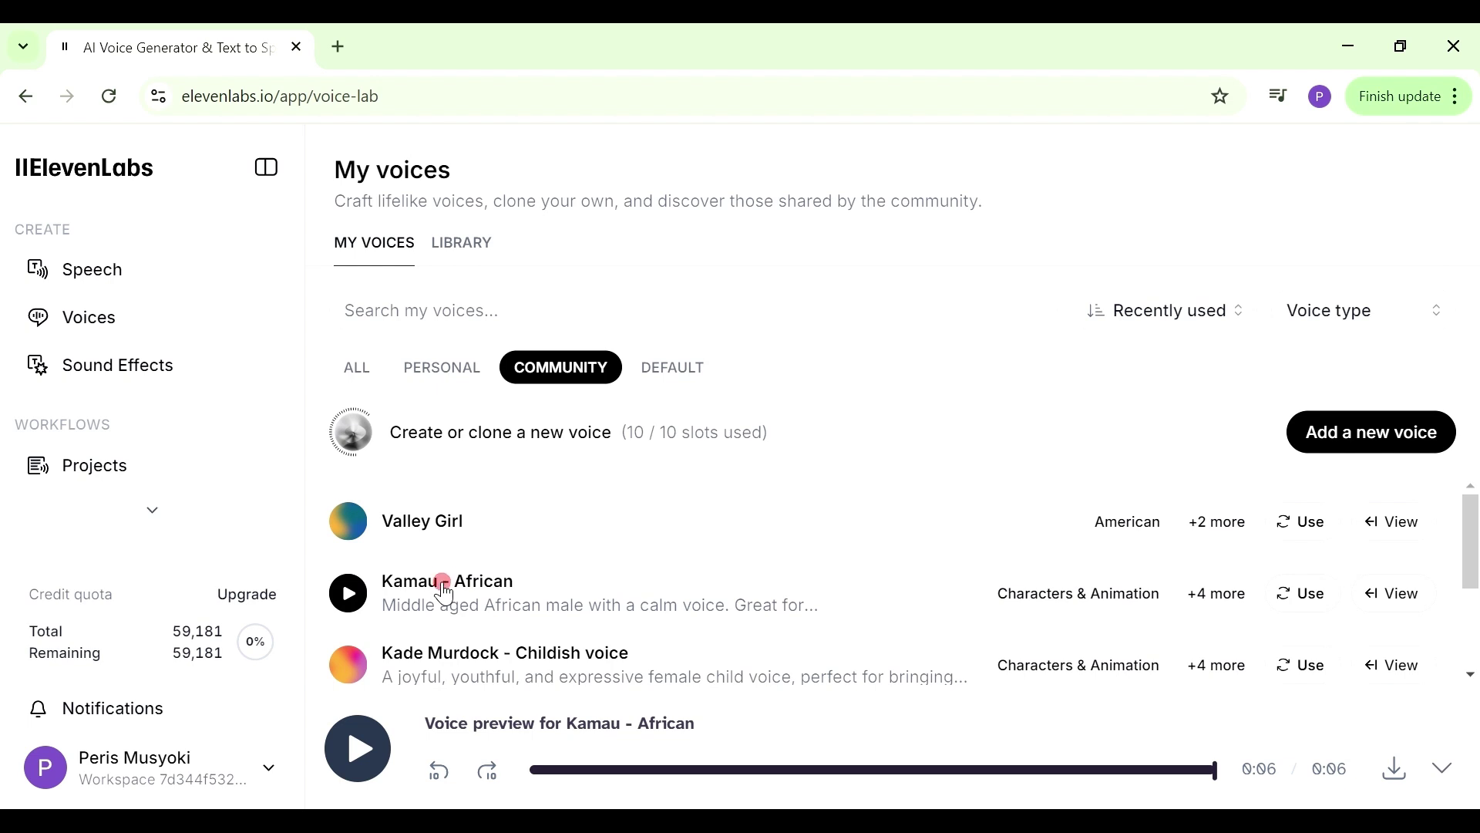
left_click(1309, 612)
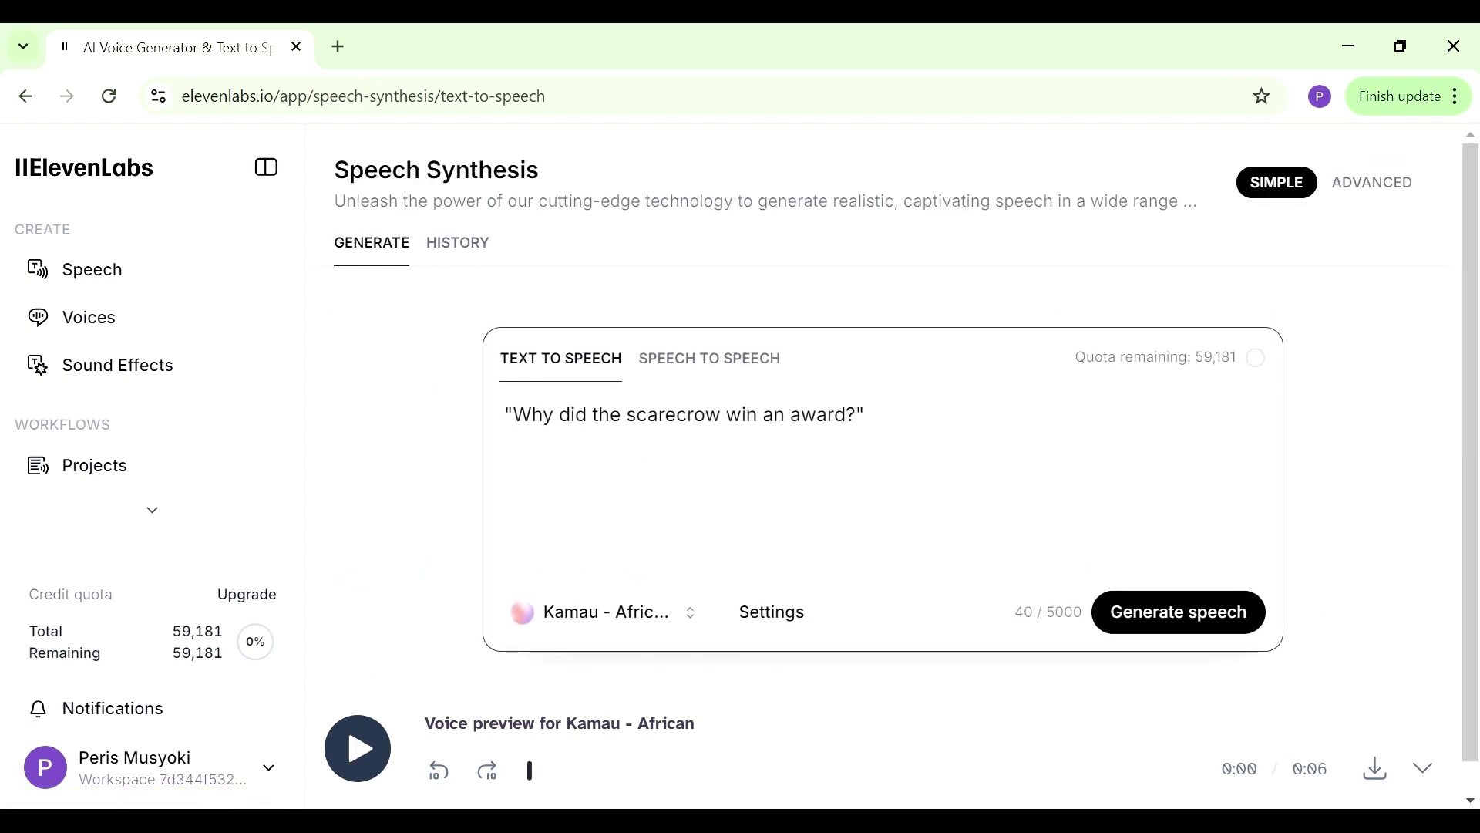
Generate and download the scarecrow question and punchline spoken by Kamau - African, and "Why?" spoken by Subu.
left_click(1145, 617)
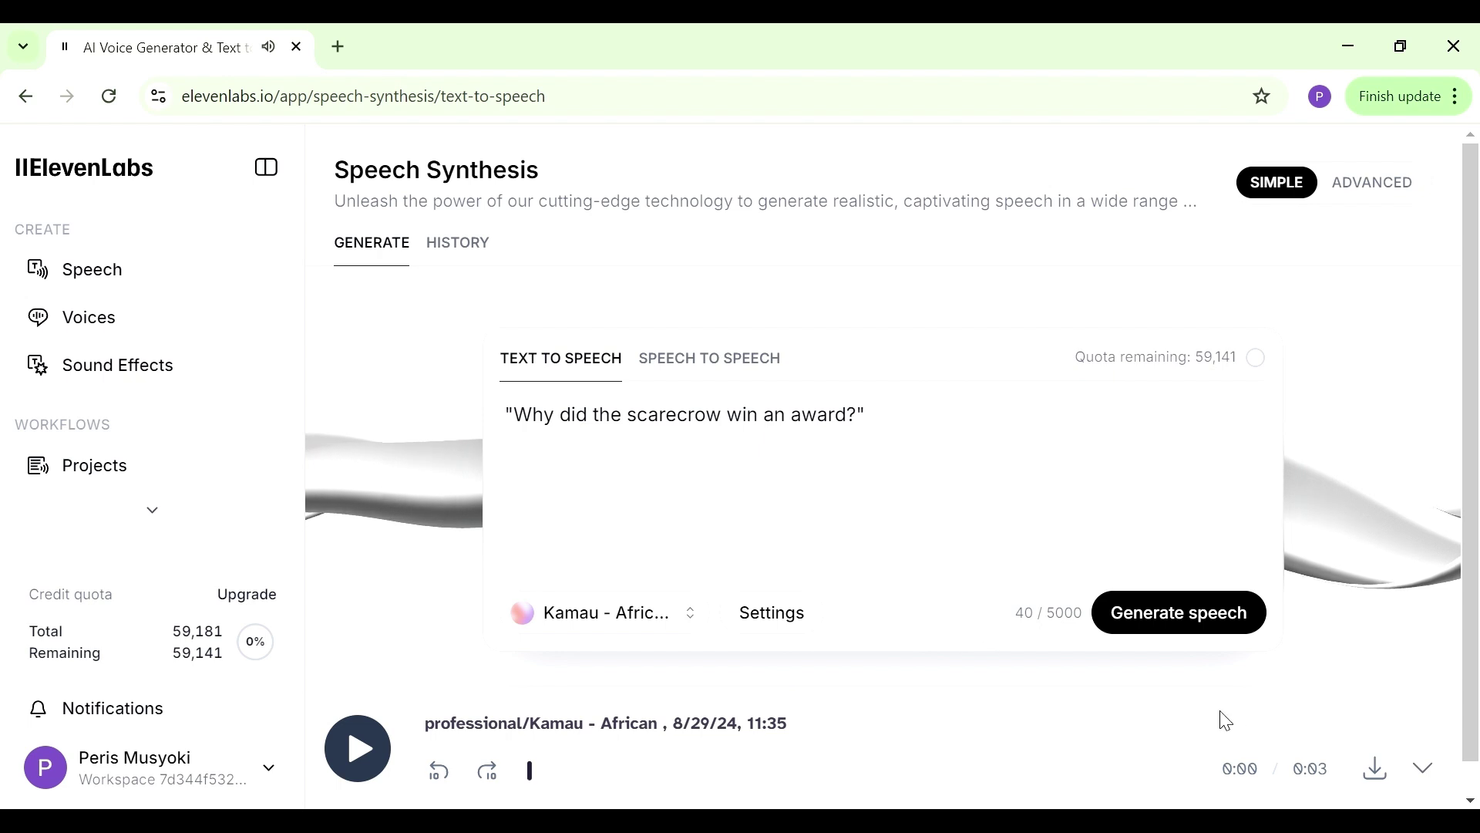
left_click(1376, 773)
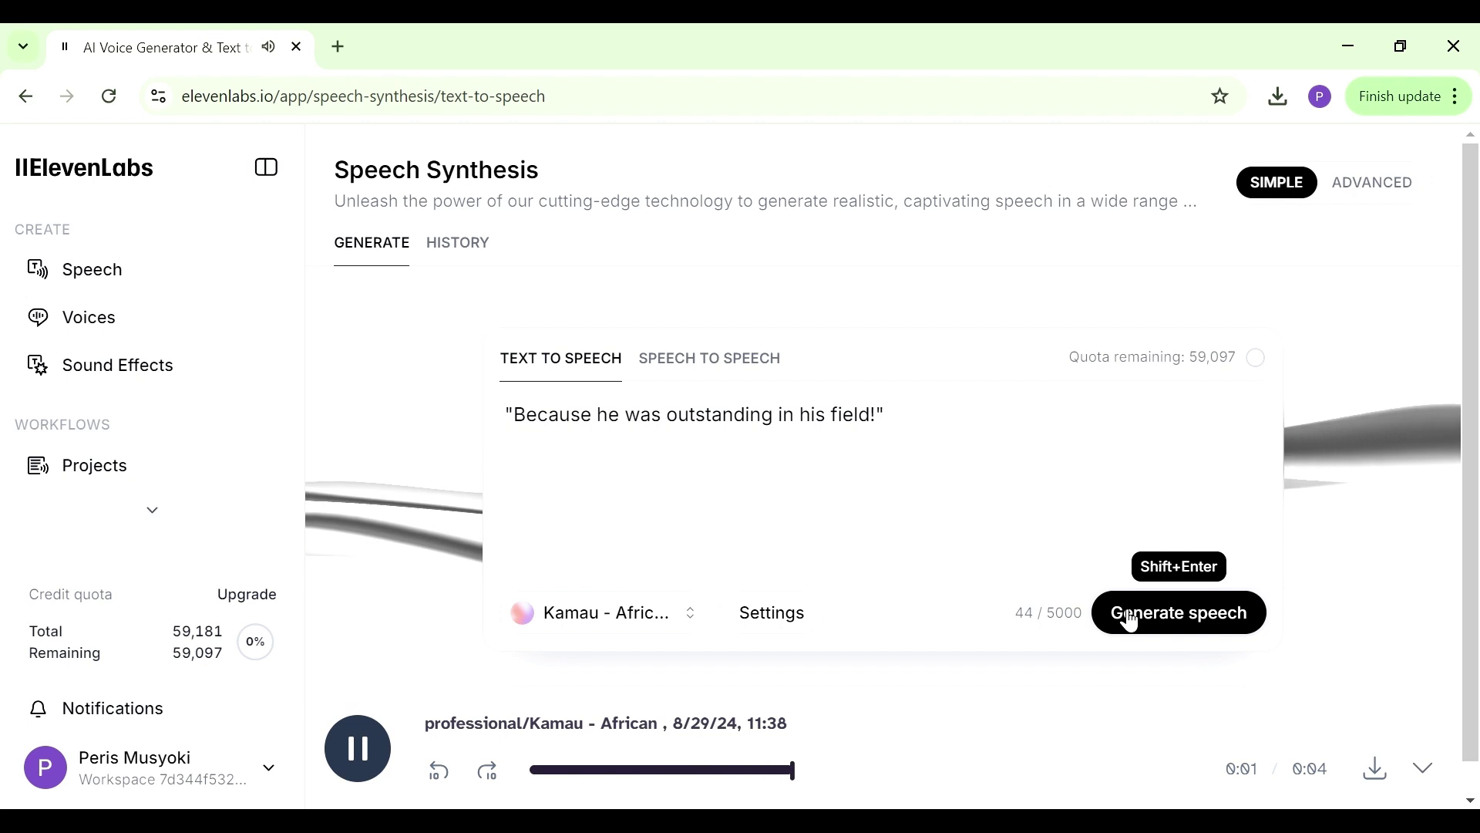
left_click(1375, 773)
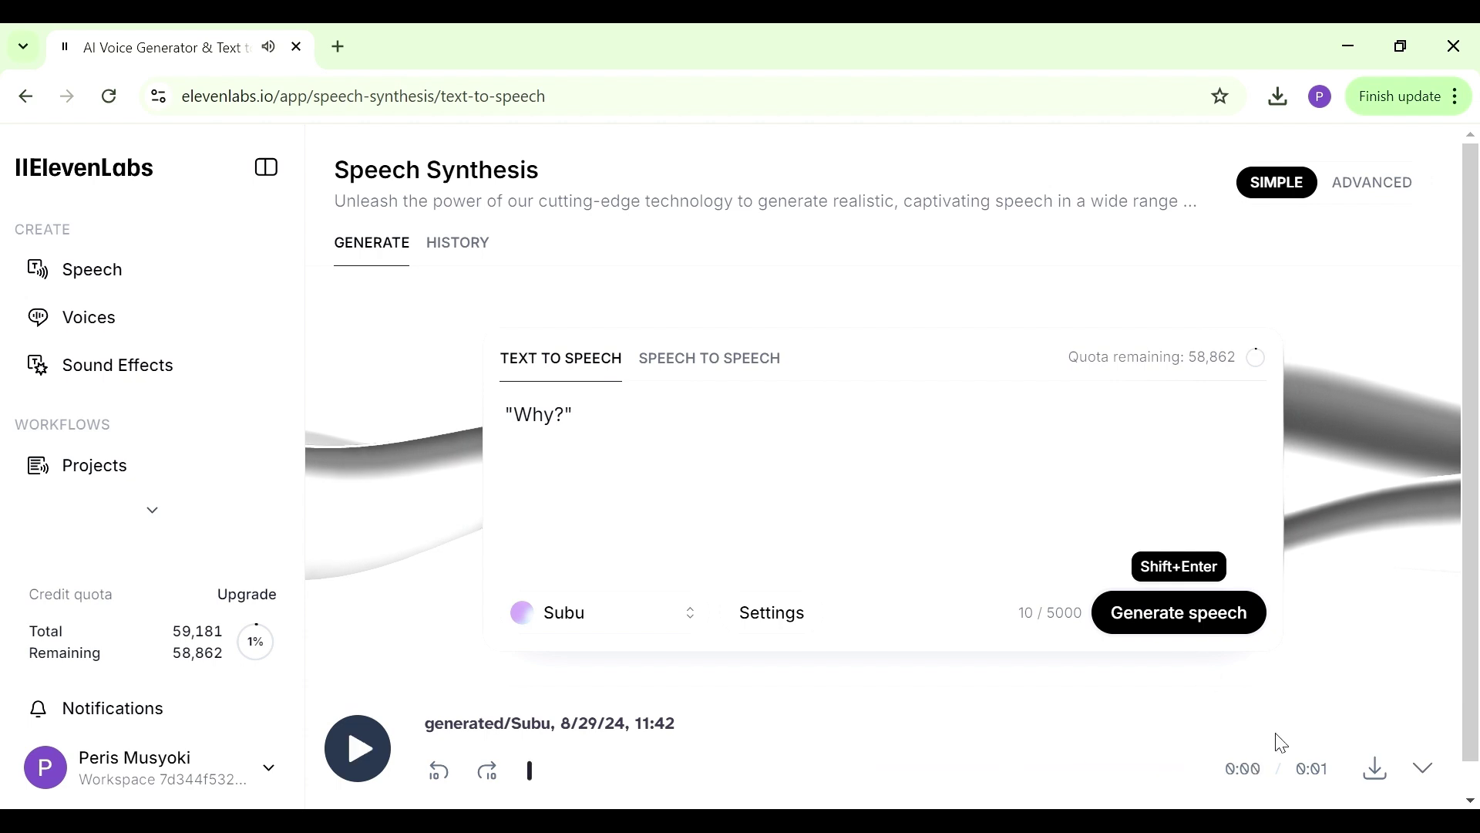
left_click(1374, 771)
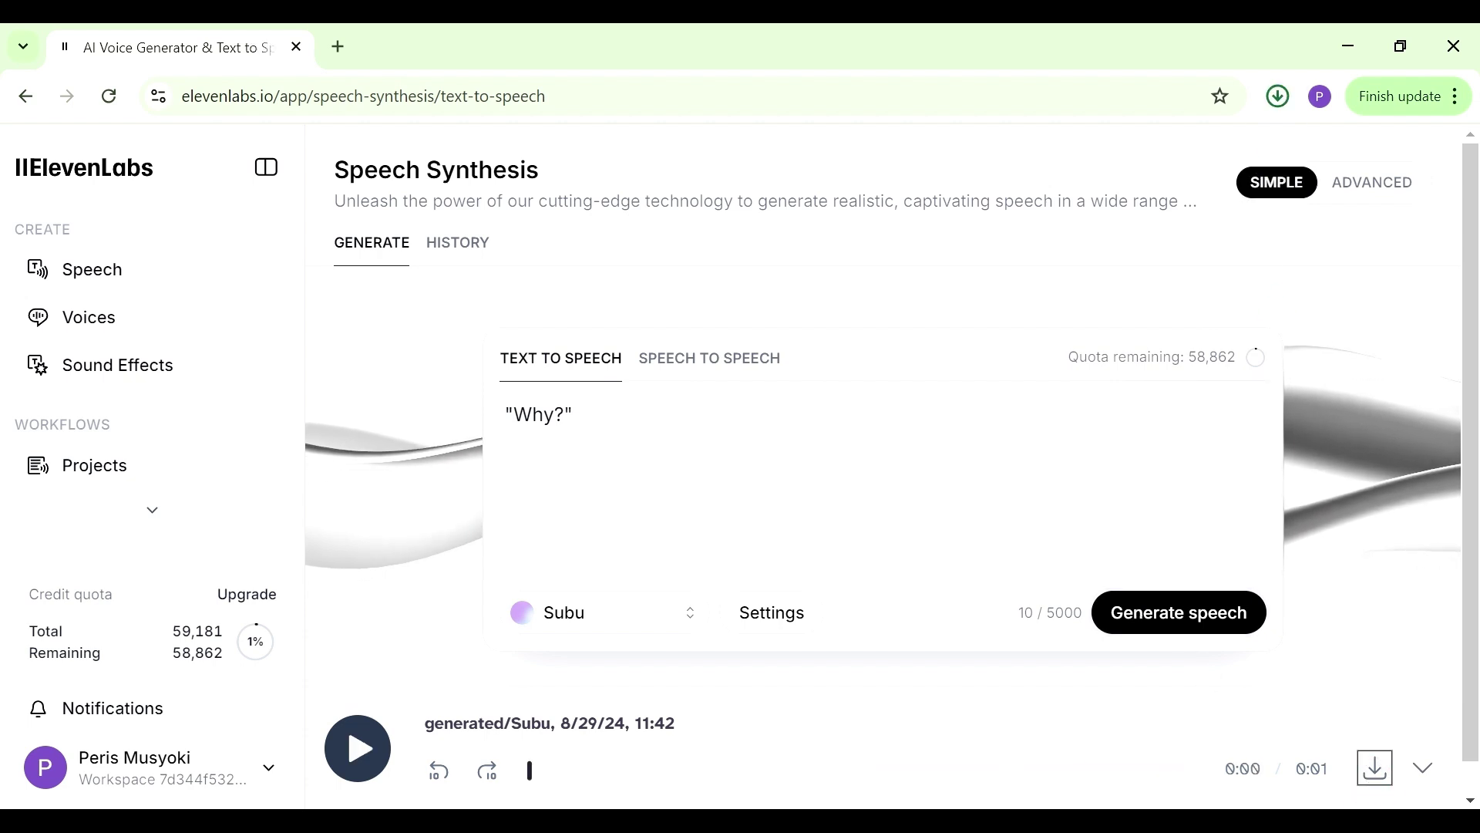
Replace the text with "Ha ha ha ha ha" and generate the laugh in the Subu and Kamau - African voices.
left_click_drag(599, 415, 478, 414)
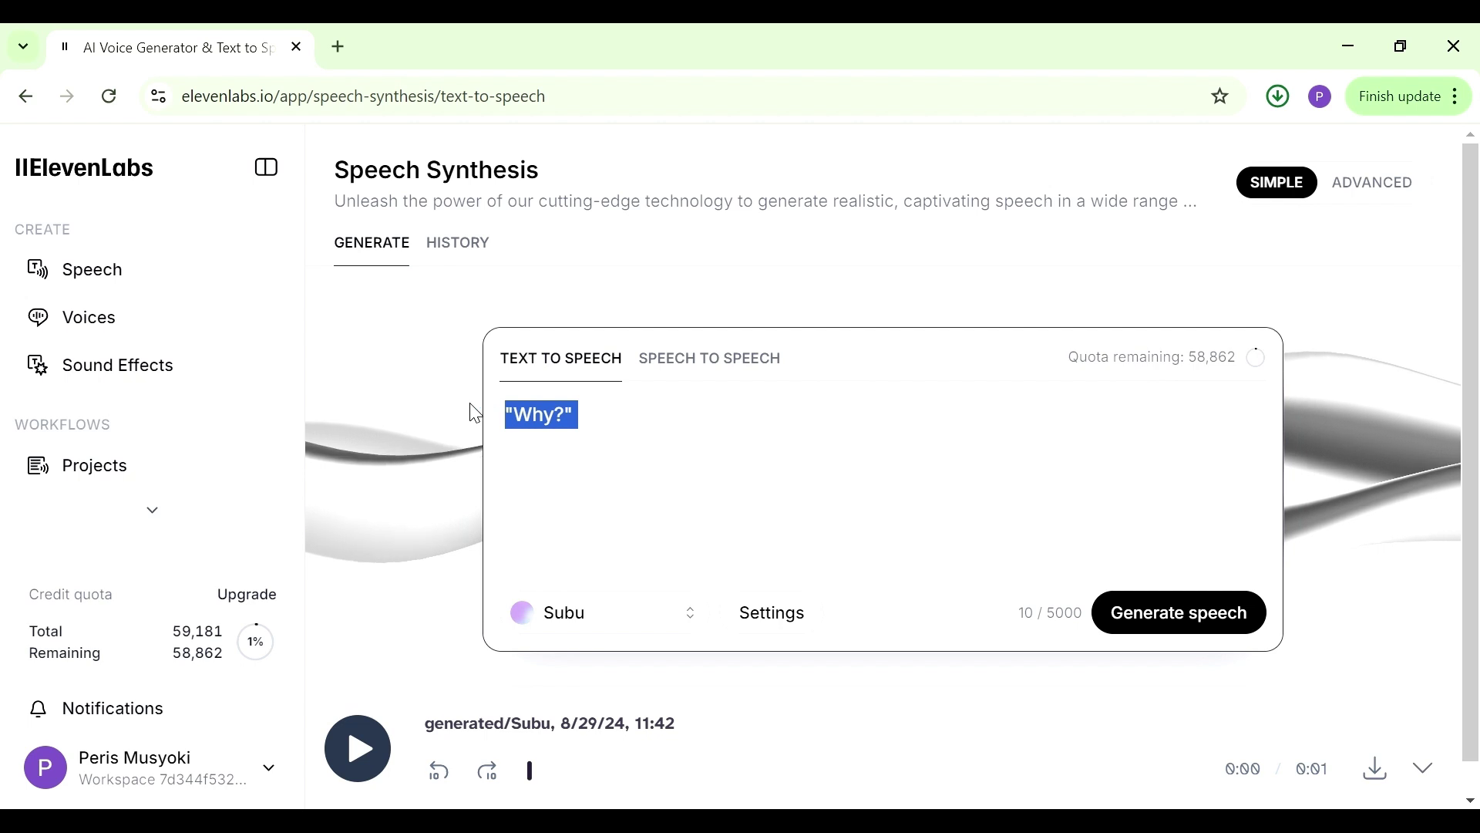
type("Ha ha ha ha ha")
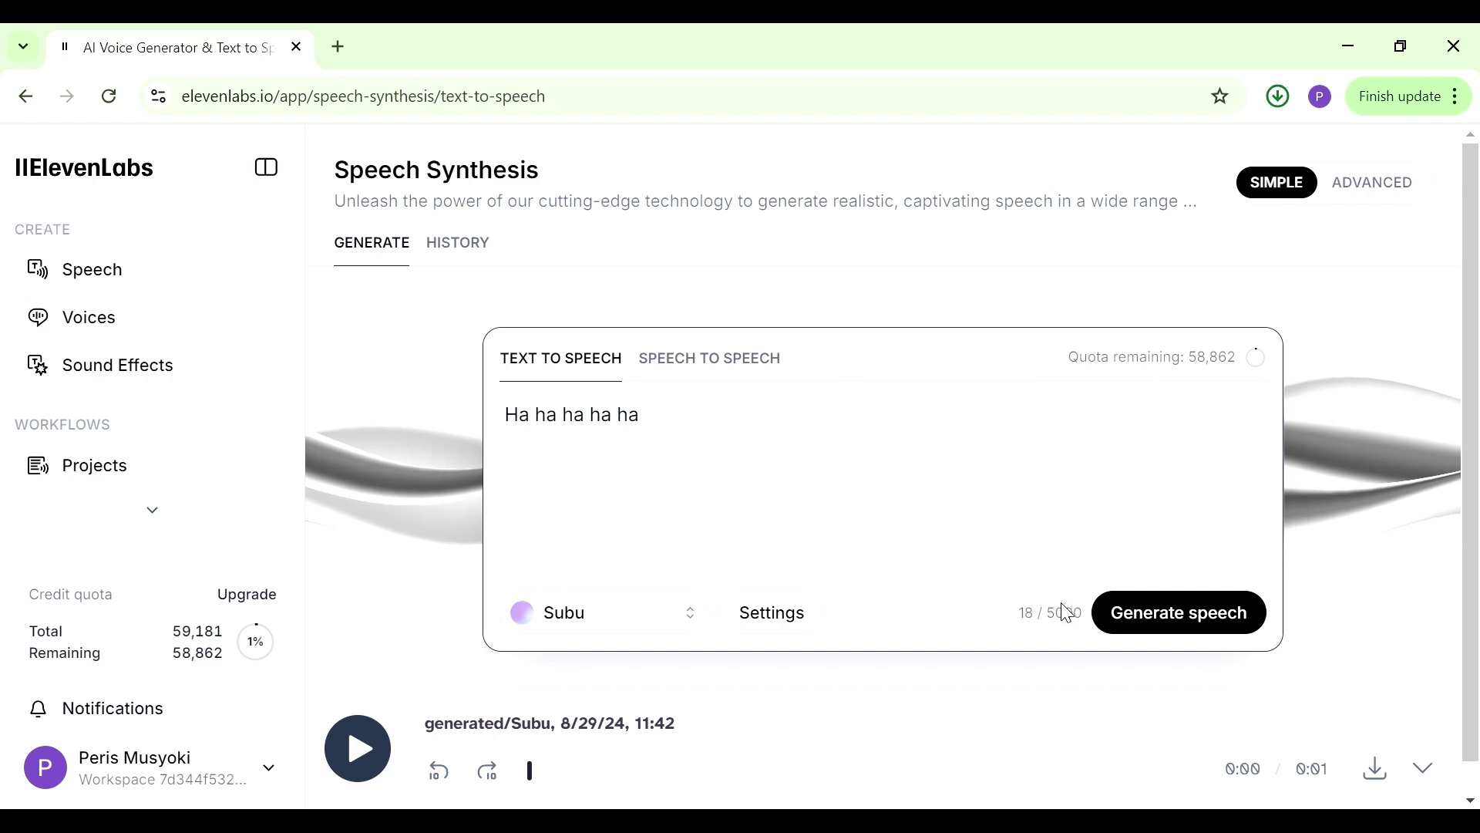
left_click(1100, 618)
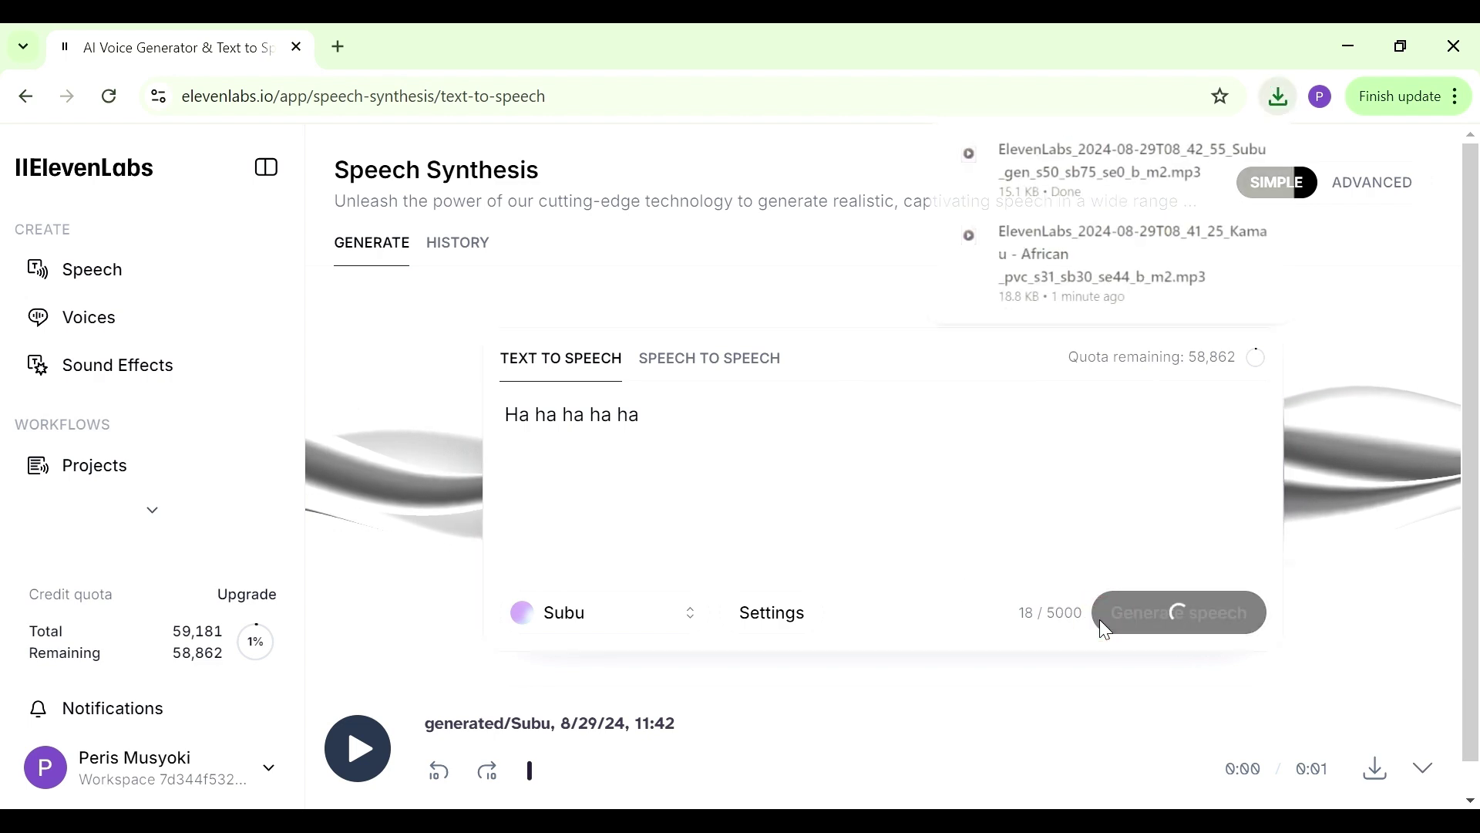
left_click(1191, 617)
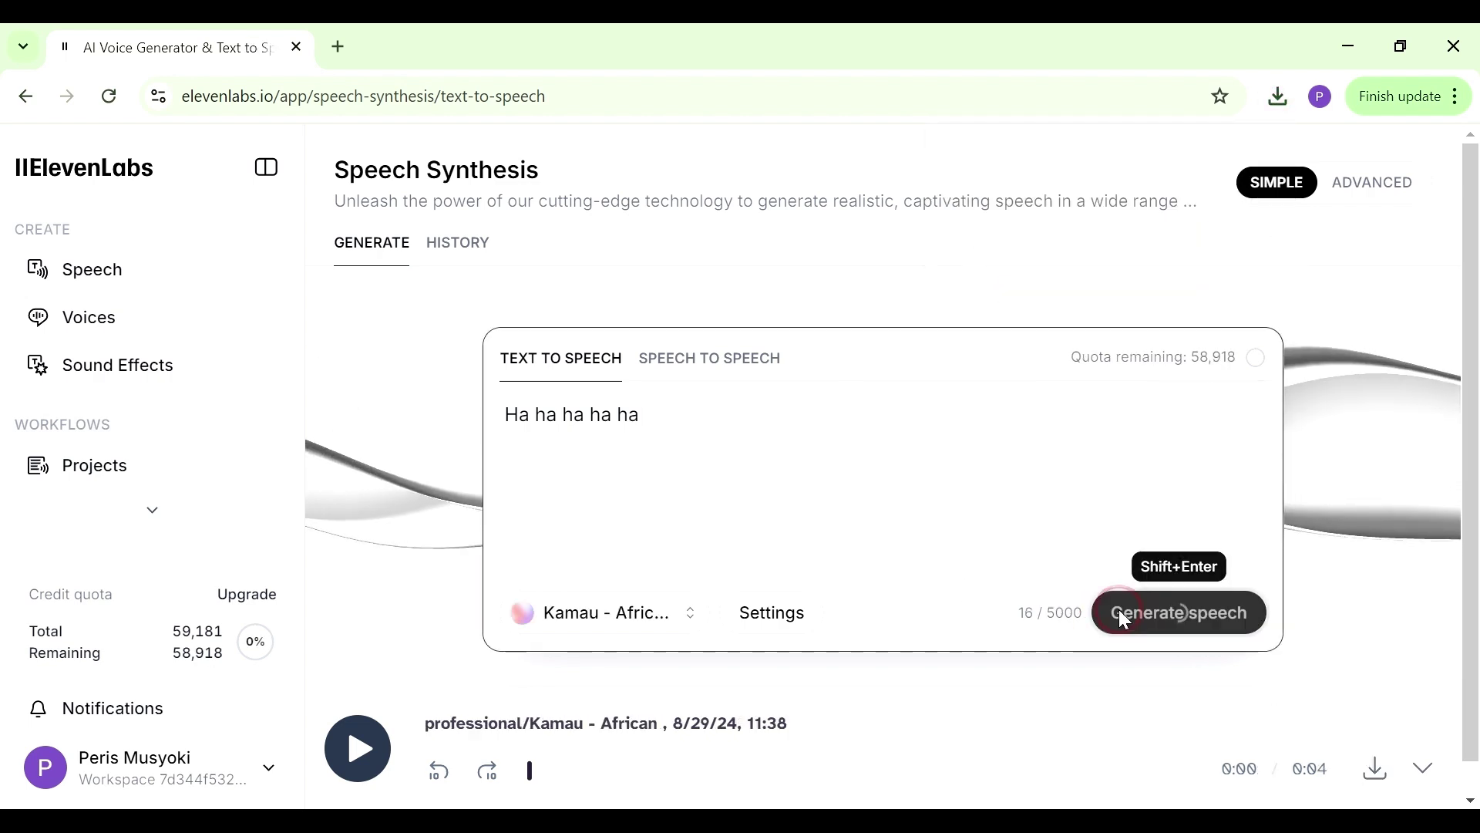
Generate the laugh in the Kamau - African voice and rename its audio file as Figure 2 Part 2 in the Stick Figure Animation folder.
left_click(1120, 617)
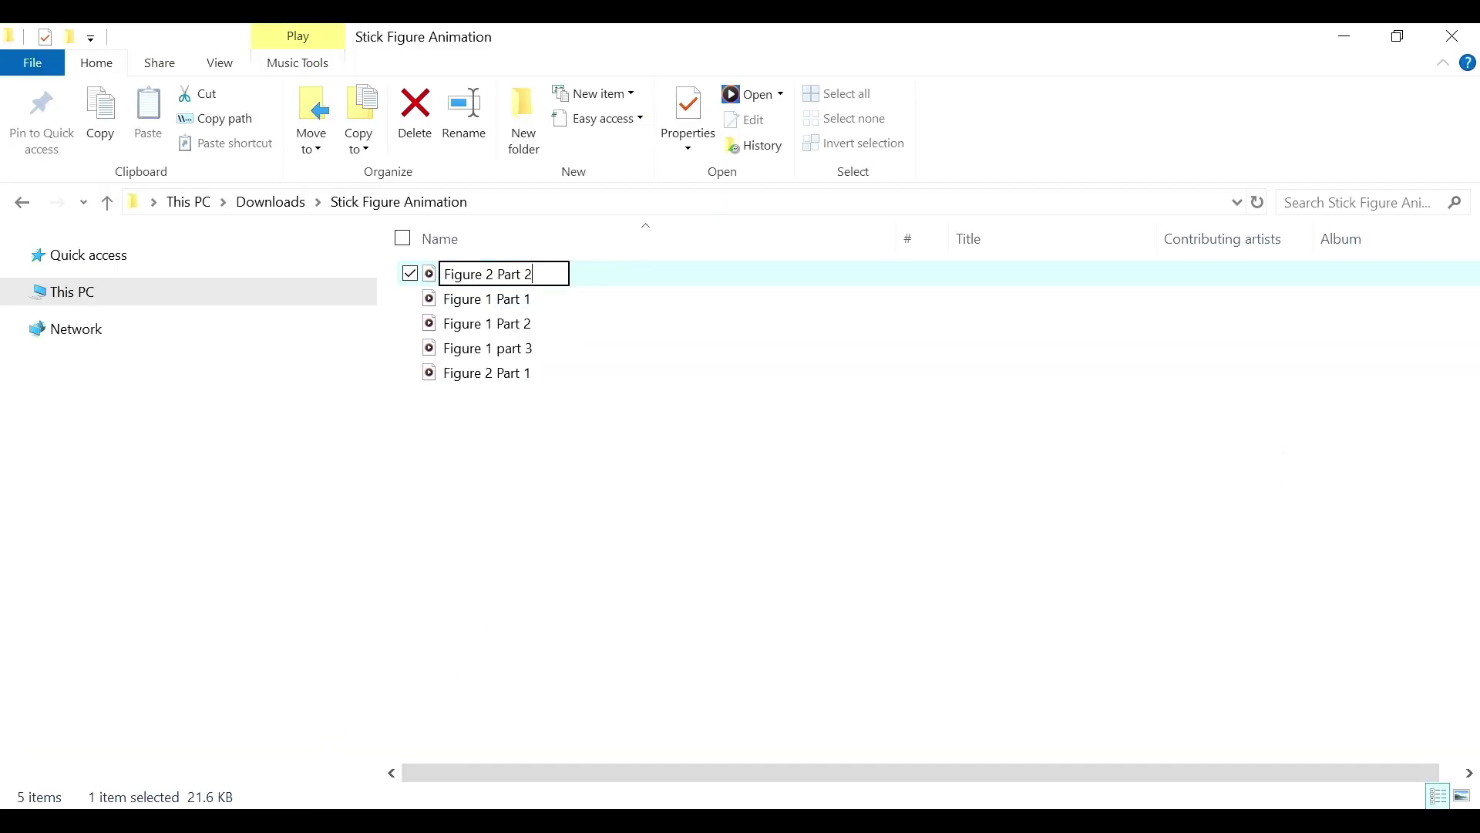
key("Return")
left_click(1020, 409)
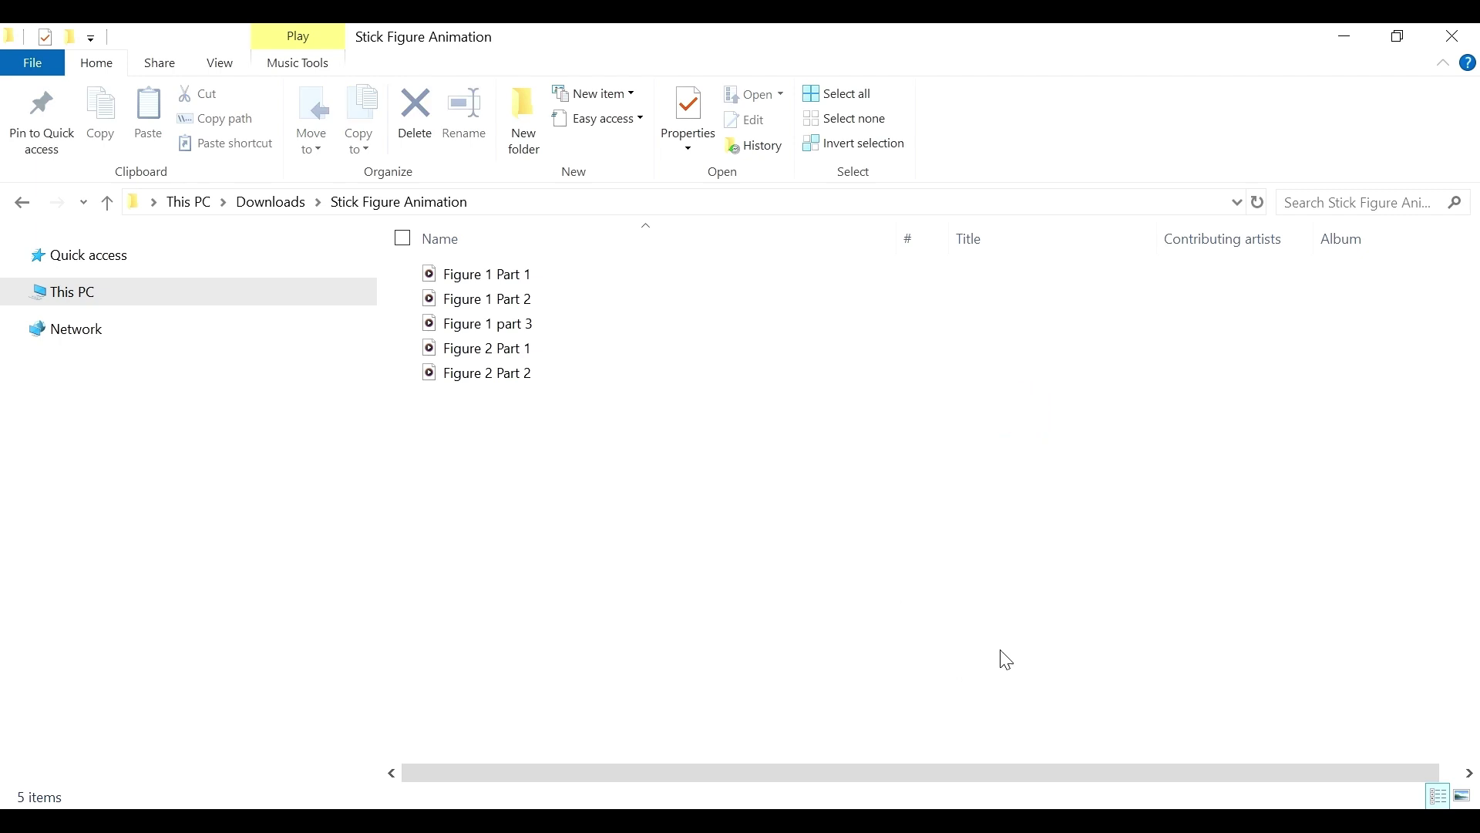
left_click(1454, 39)
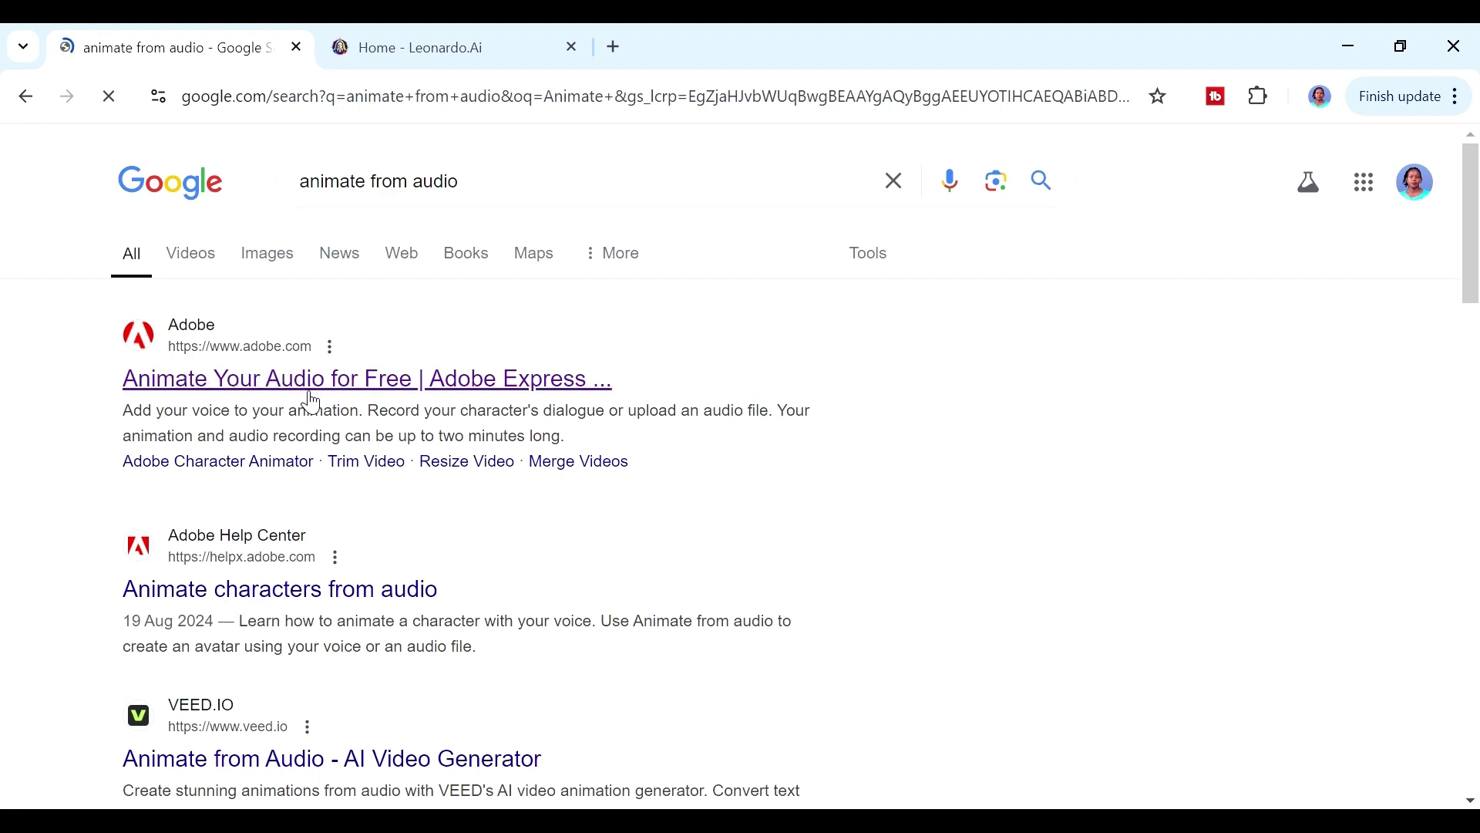
Open Adobe Express from the "animate from audio" search results and start the Animate from audio quick action.
left_click(365, 389)
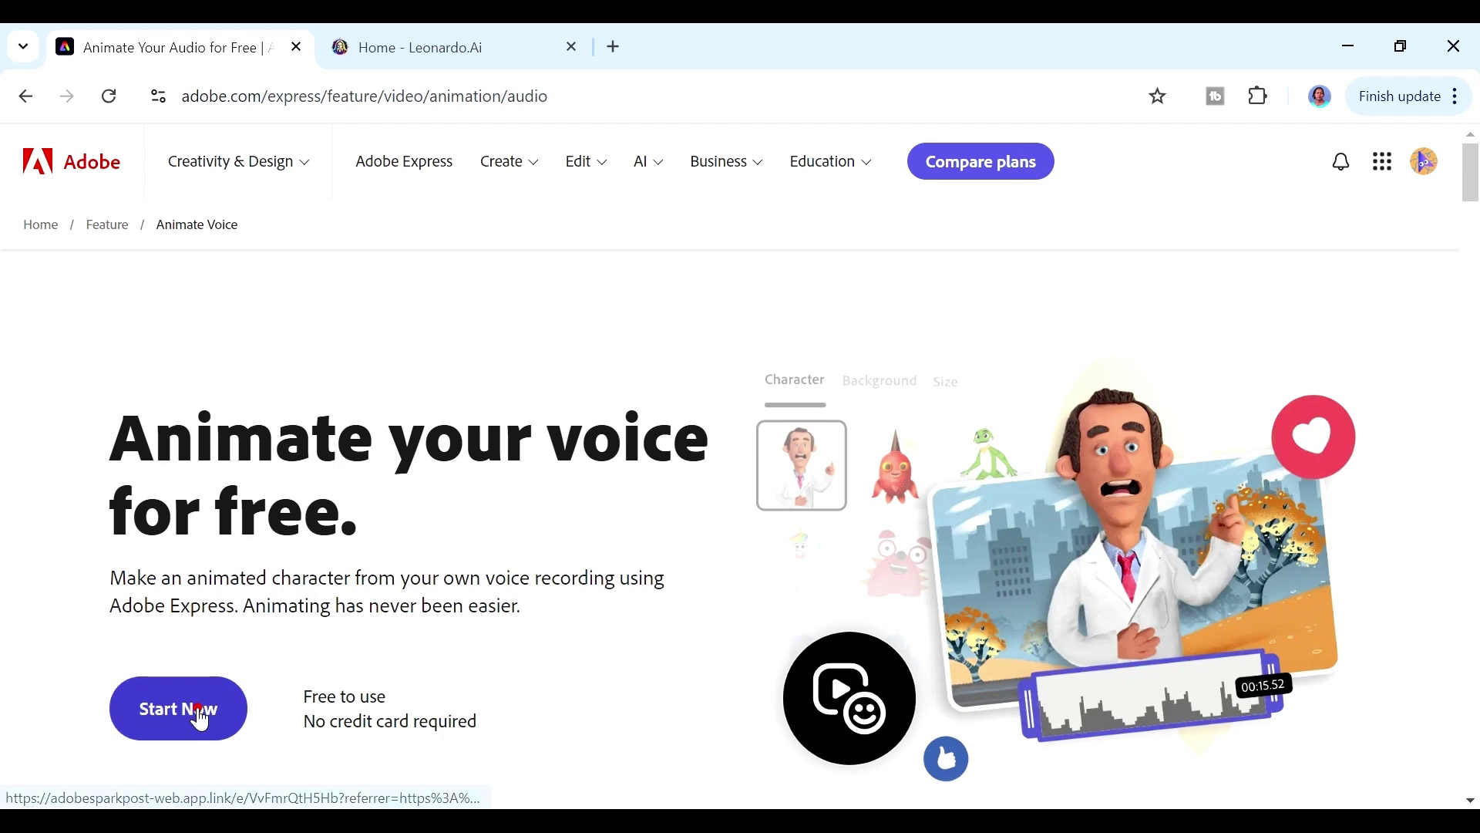
left_click(198, 707)
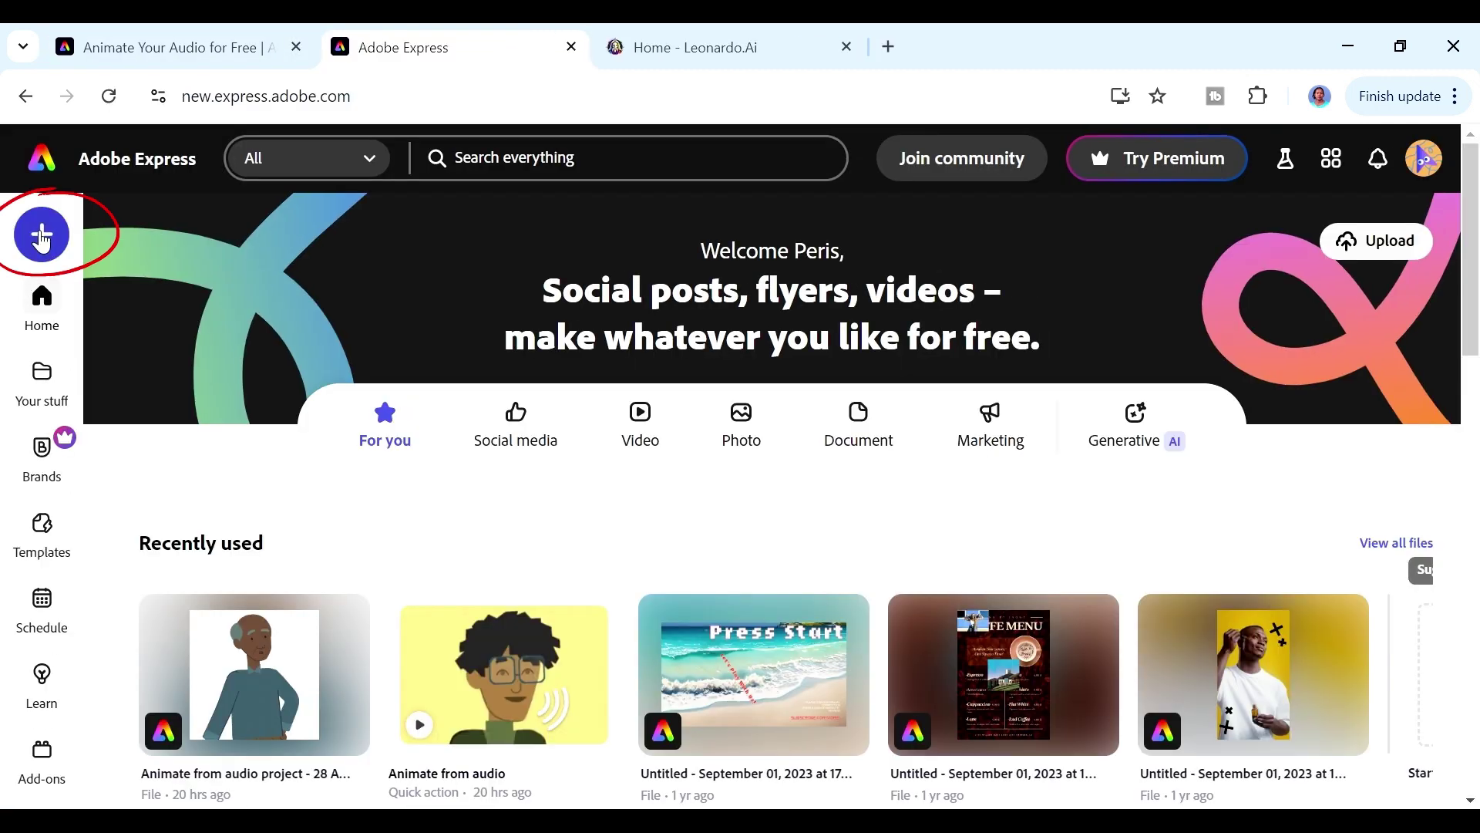
left_click(43, 235)
left_click(306, 307)
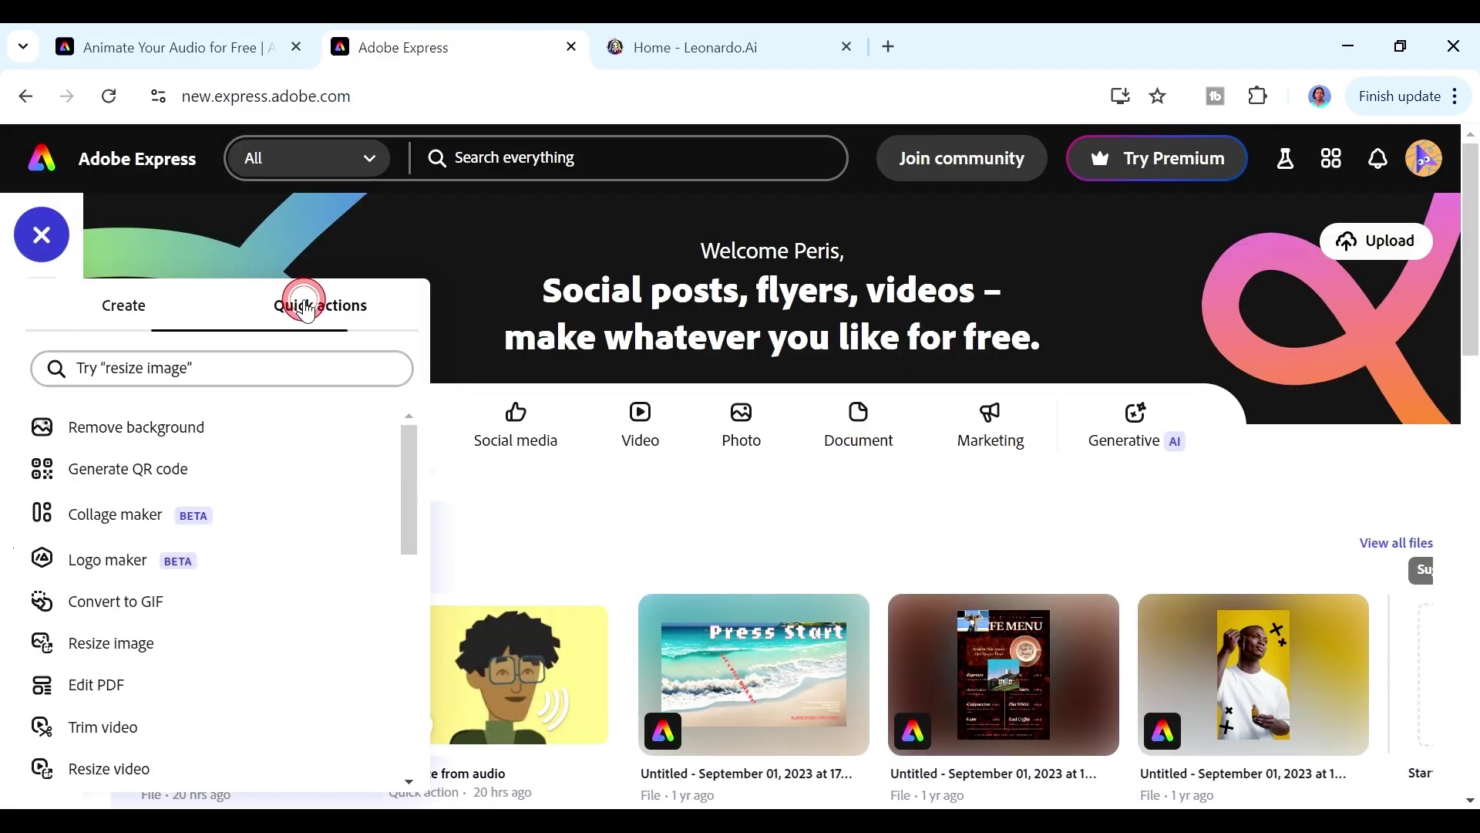
left_click_drag(414, 470, 418, 563)
scroll(411, 616, "down", 1)
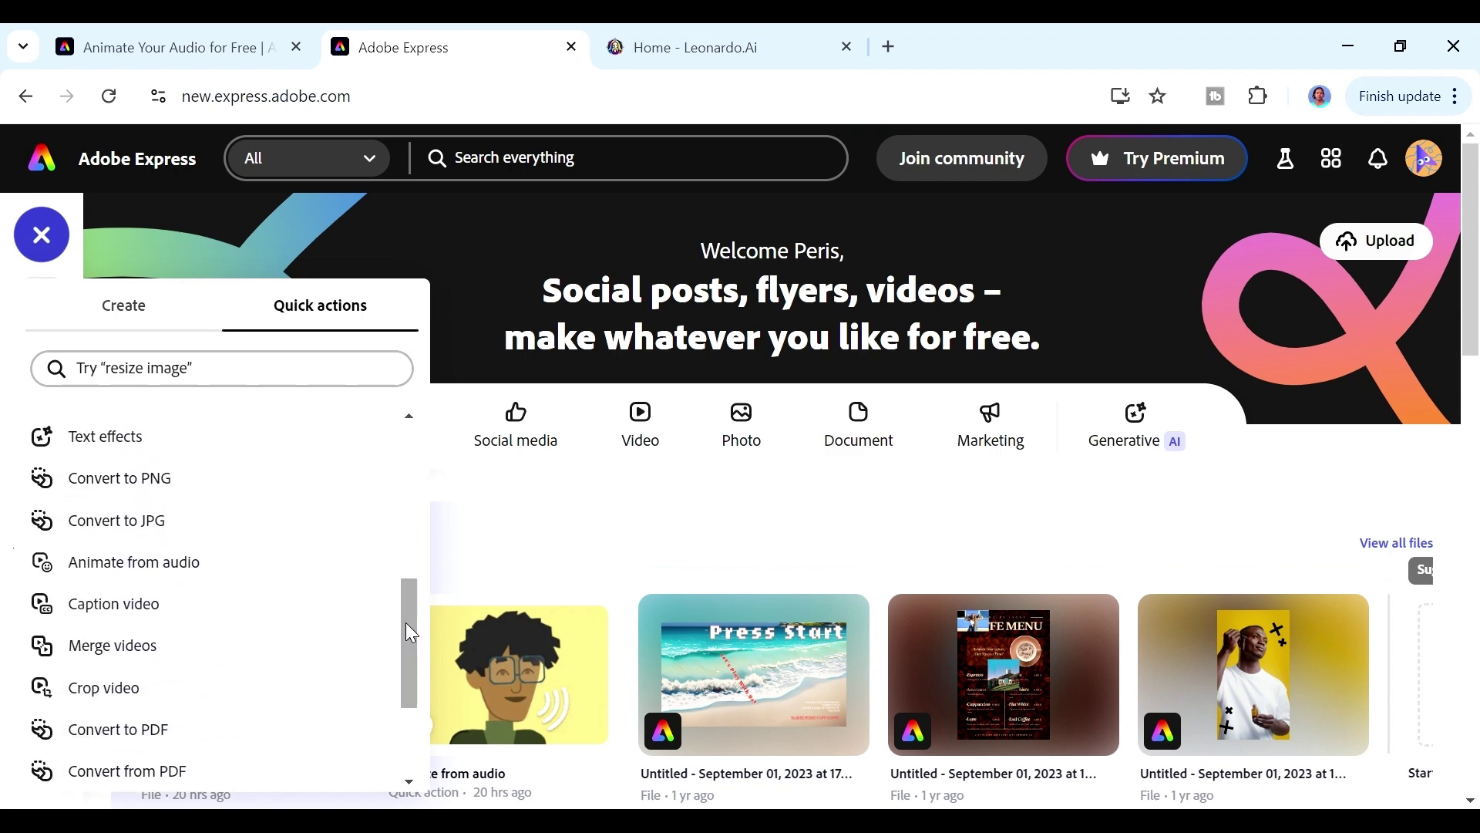
left_click(189, 562)
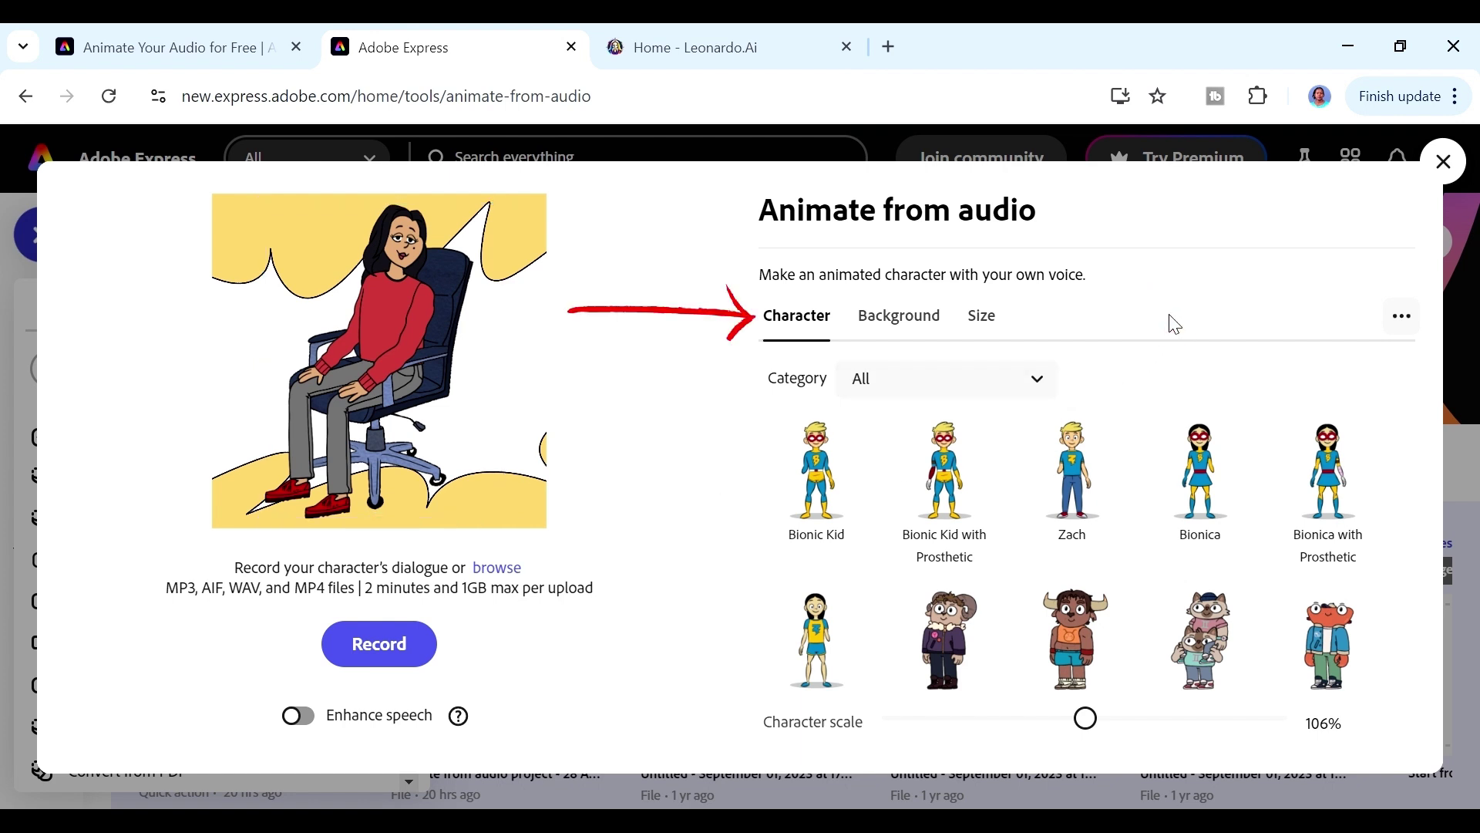
Choose the Sticky character and shrink it to about 51% scale, positioned so the whole figure fits in the frame.
left_click(899, 323)
left_click(982, 321)
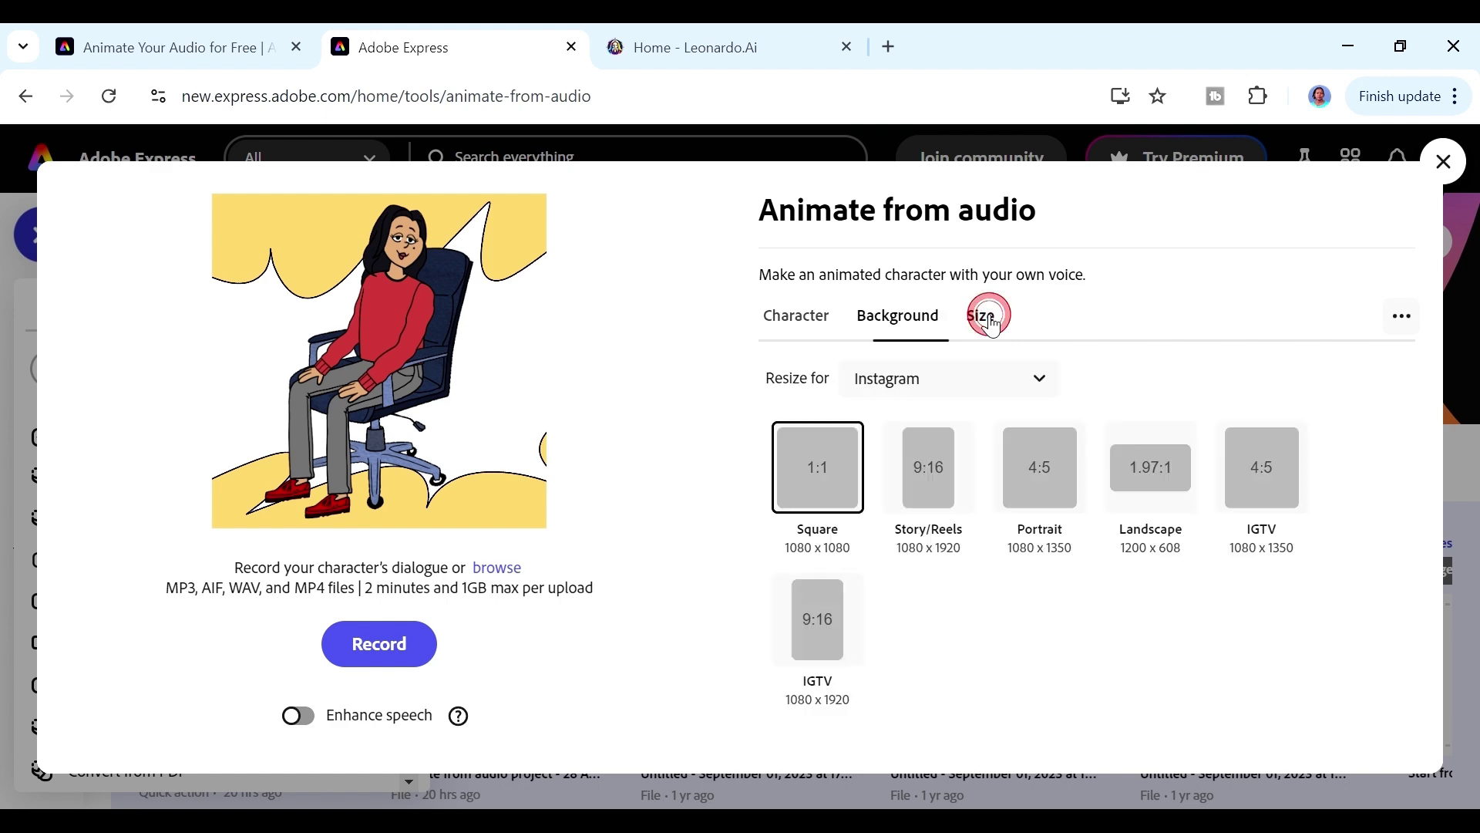
left_click(821, 323)
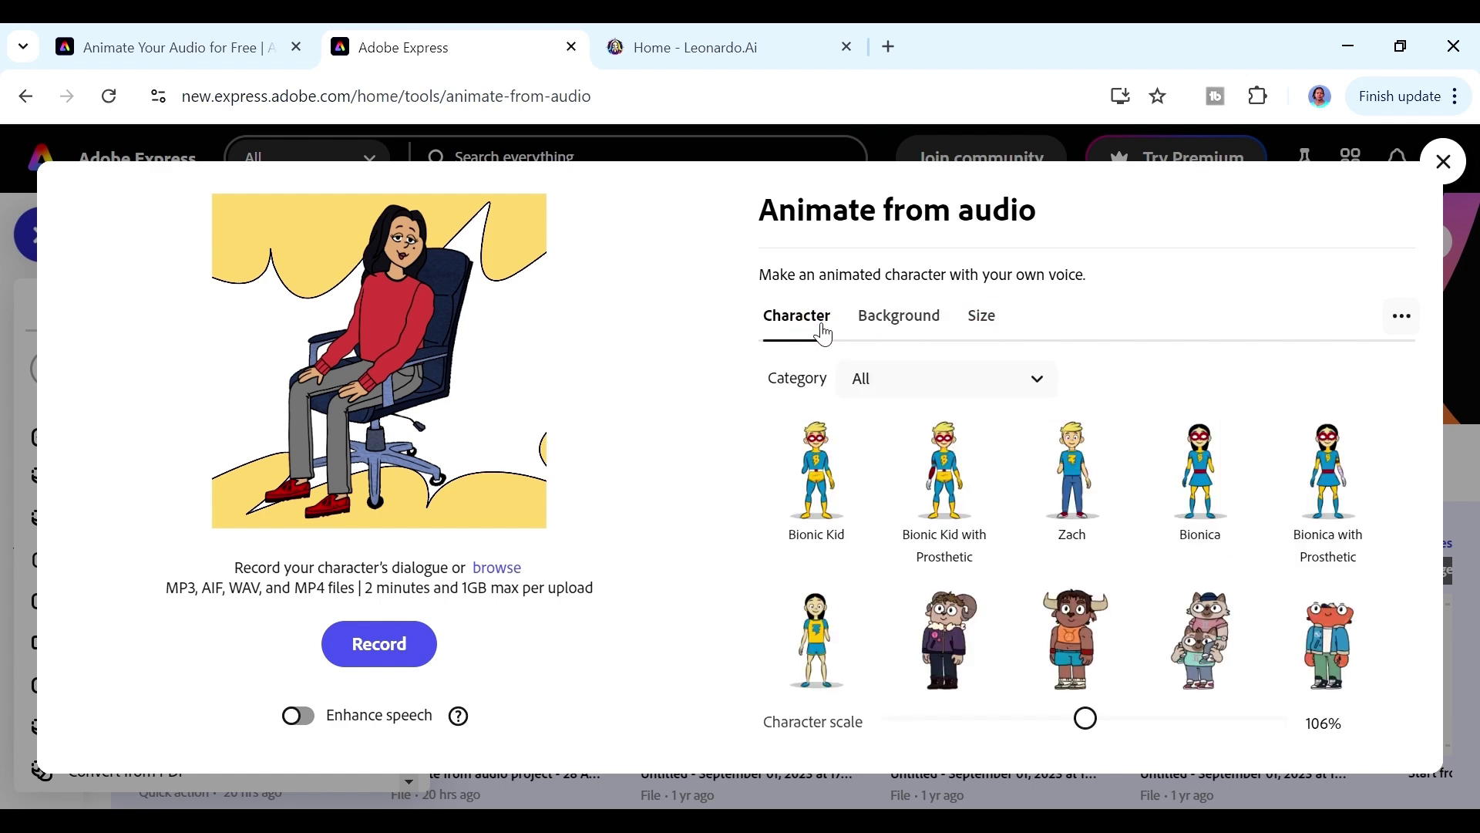
scroll(1407, 430, "down", 10)
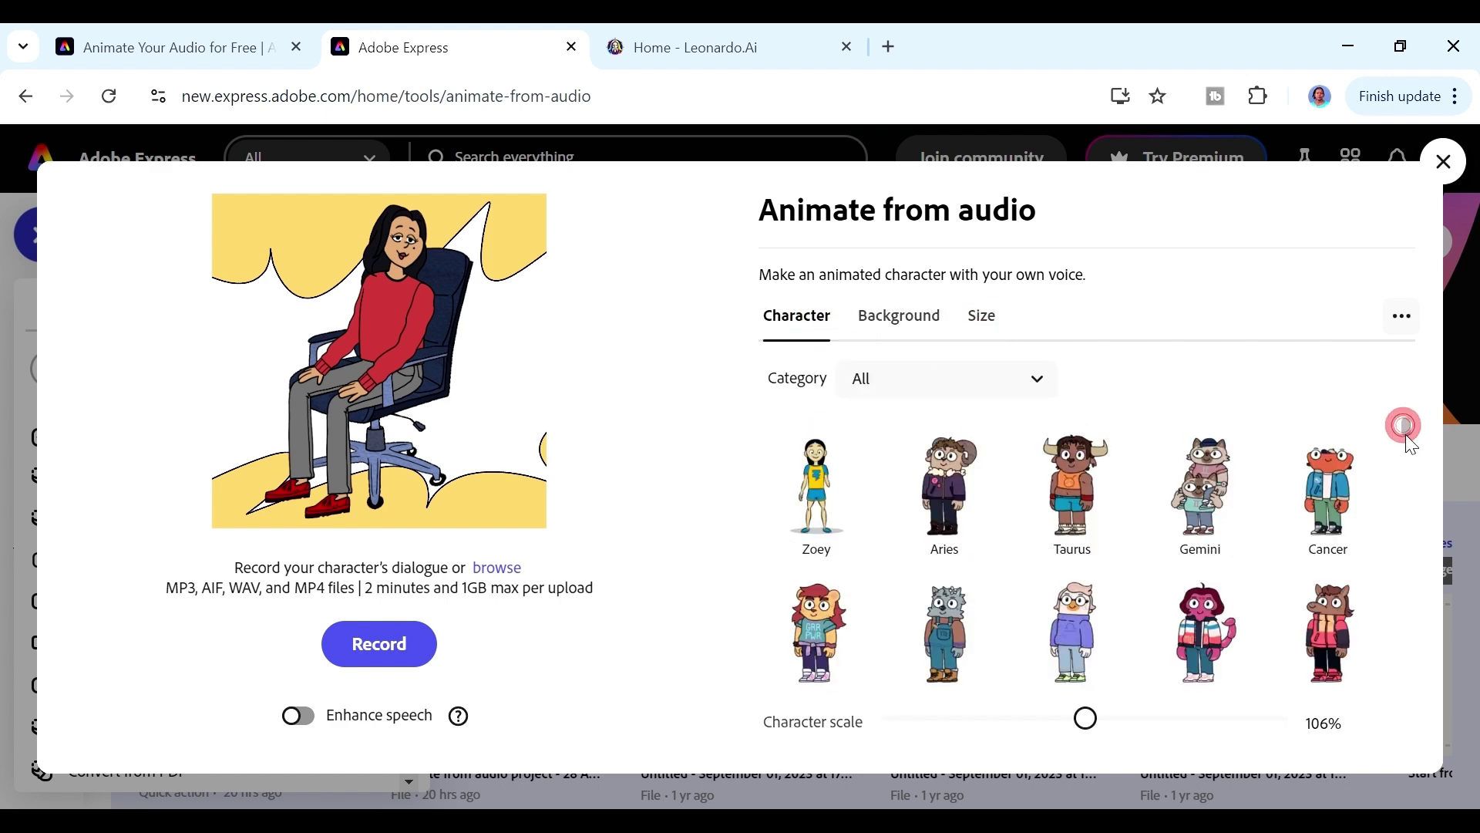
left_click(1034, 386)
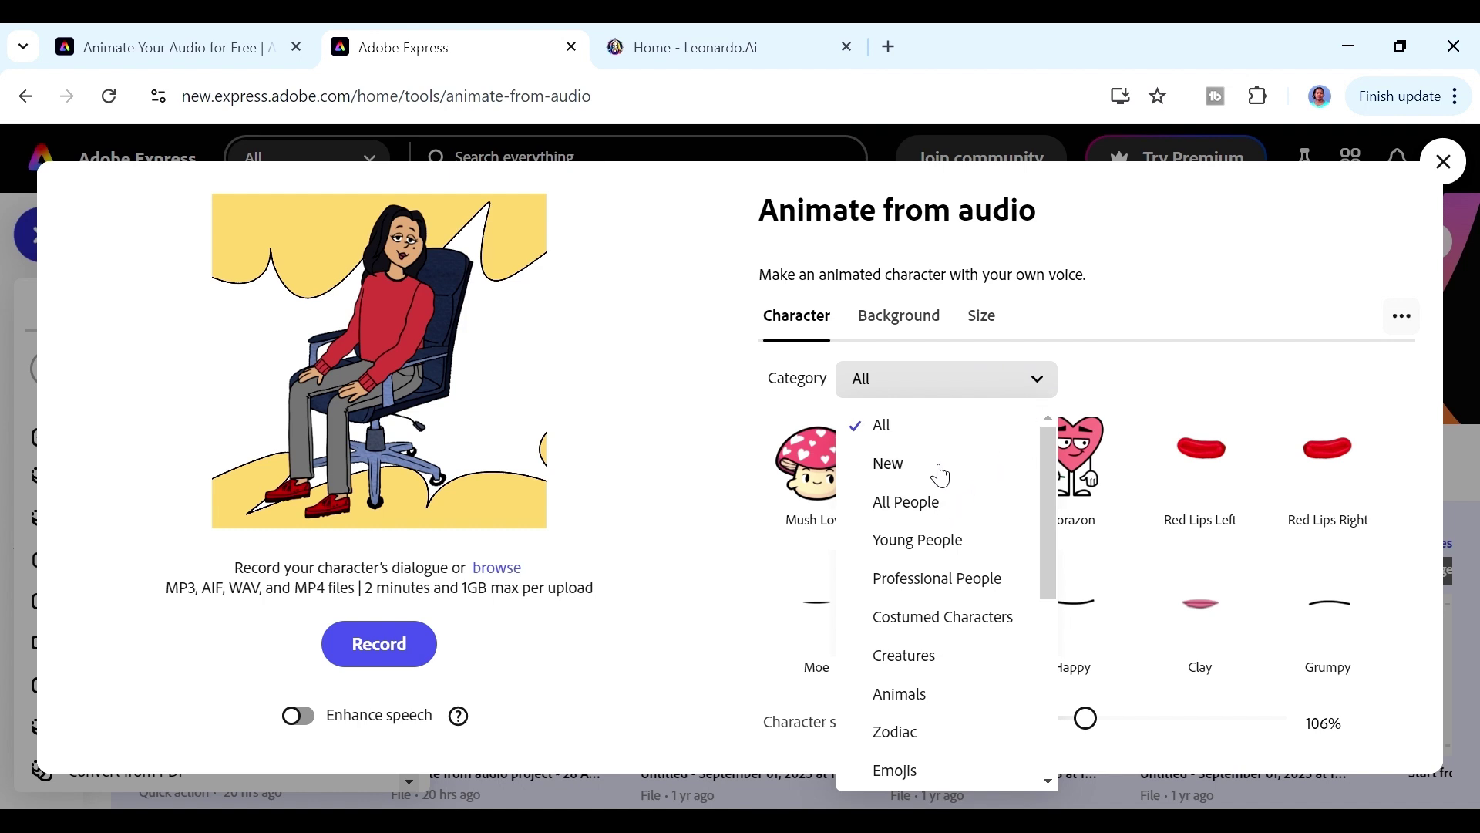
scroll(1409, 456, "up", 2)
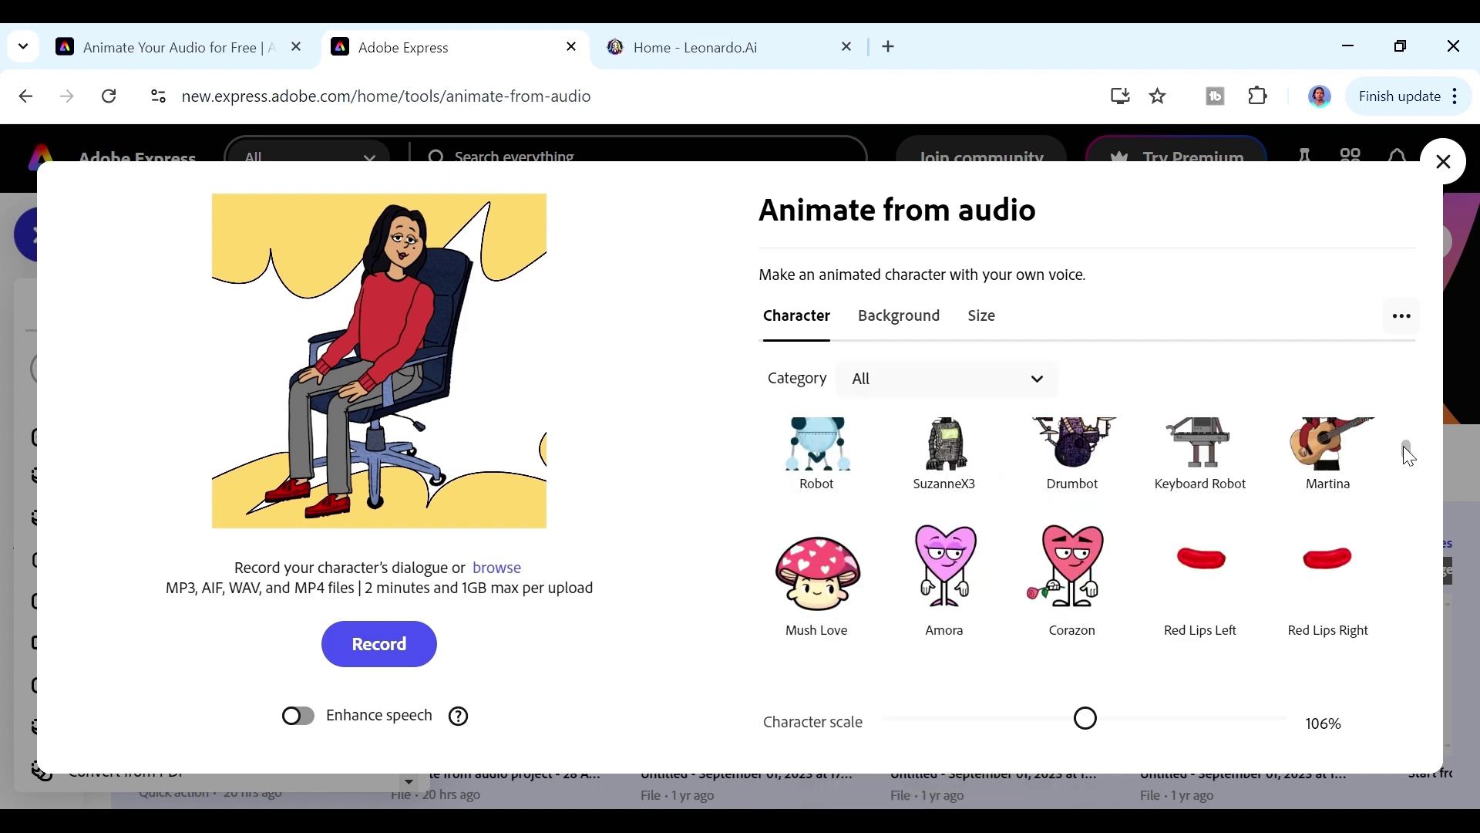
scroll(1409, 457, "down", 10)
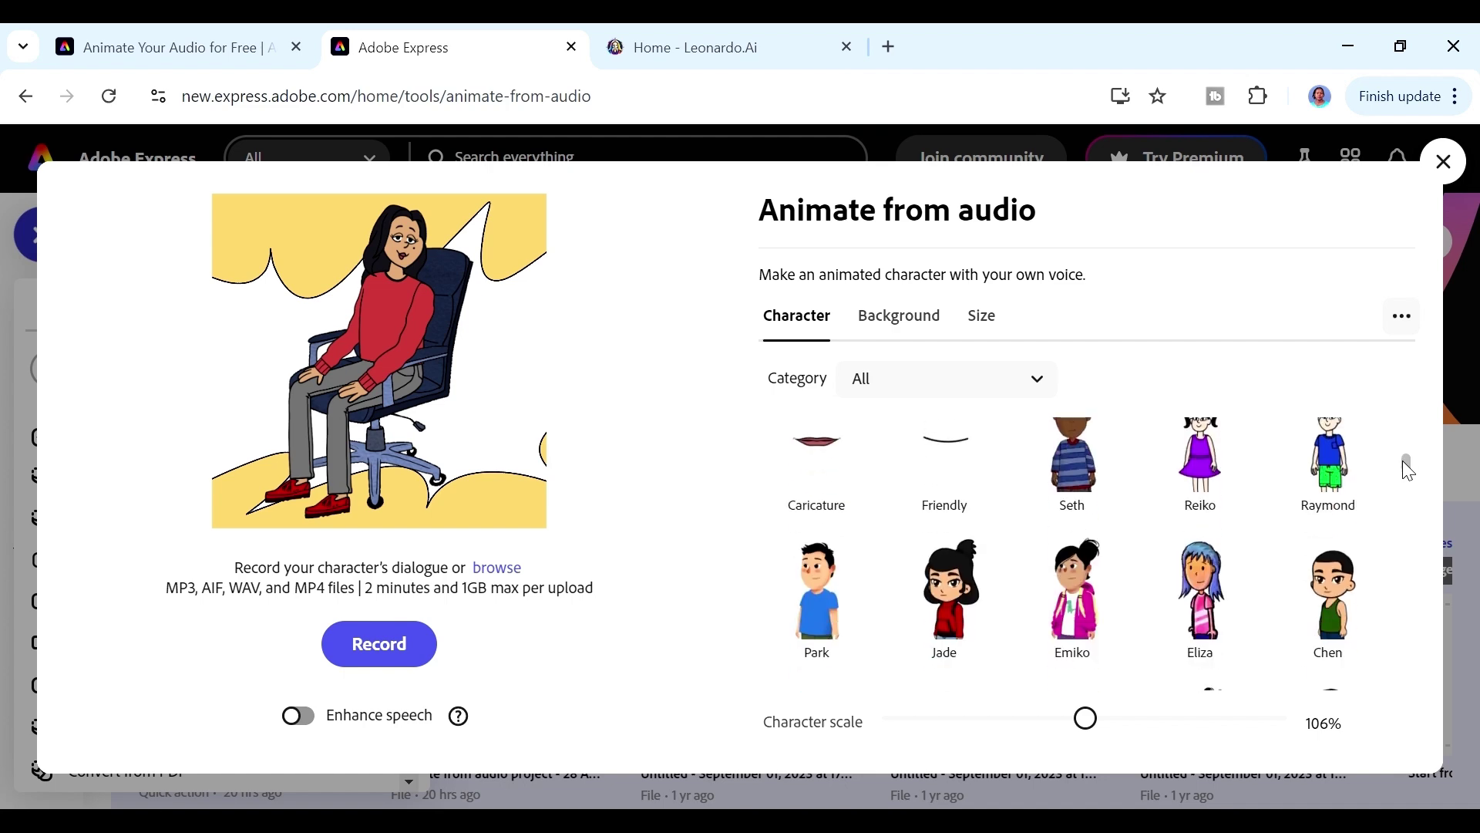
left_click_drag(1408, 480, 1384, 633)
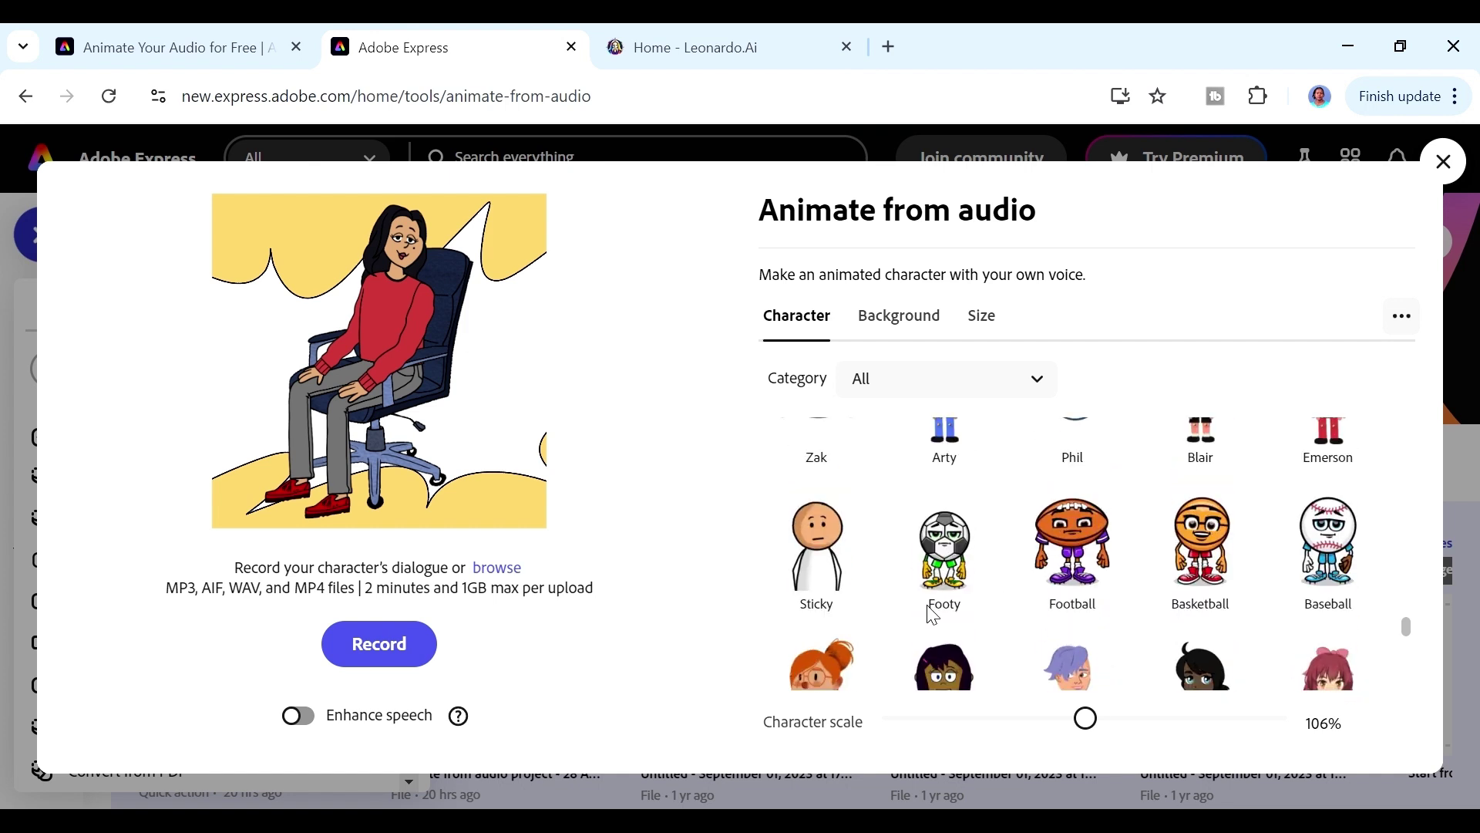
left_click(829, 551)
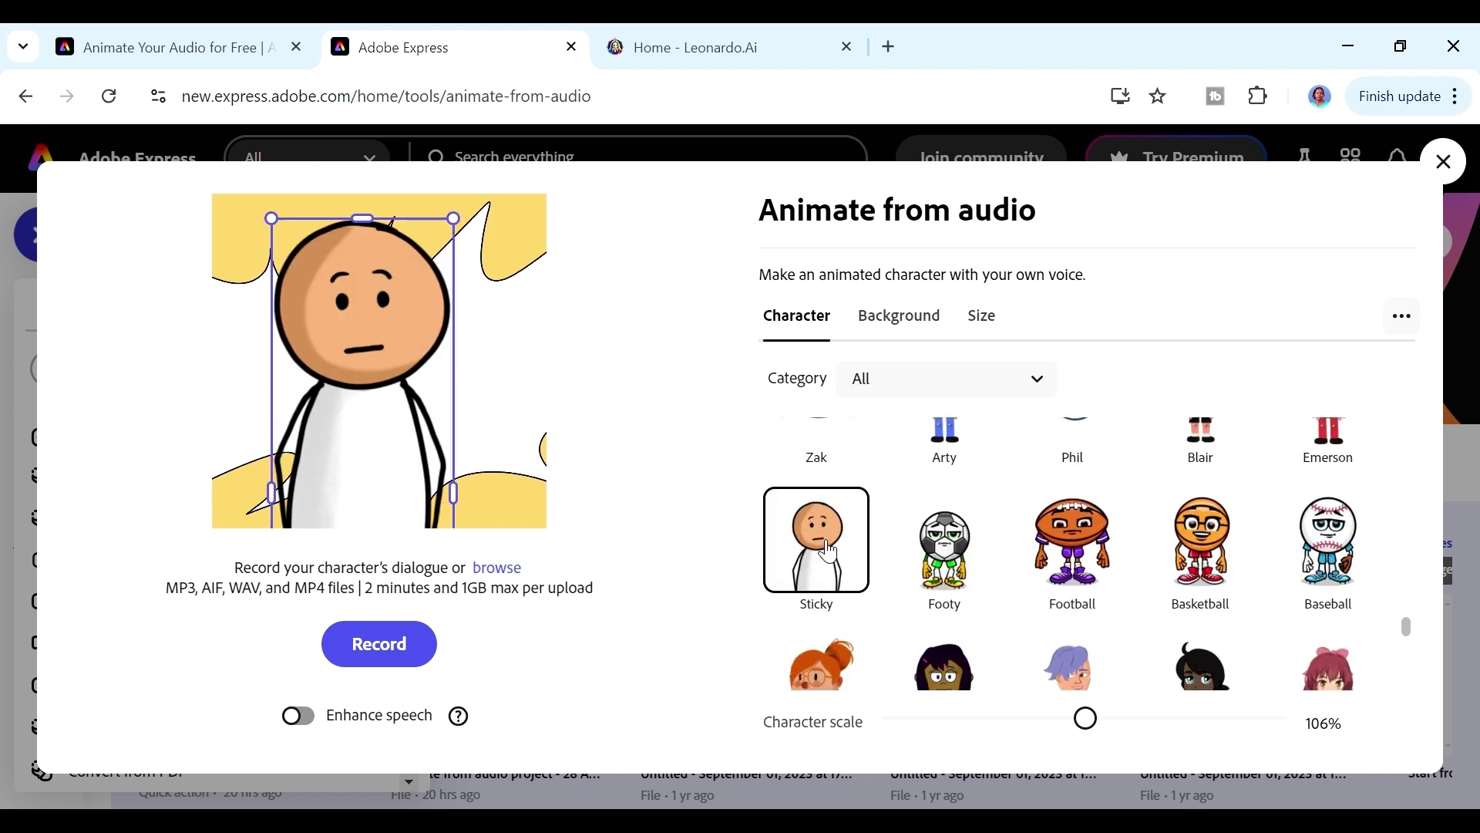
left_click_drag(457, 217, 353, 312)
left_click_drag(370, 388, 381, 303)
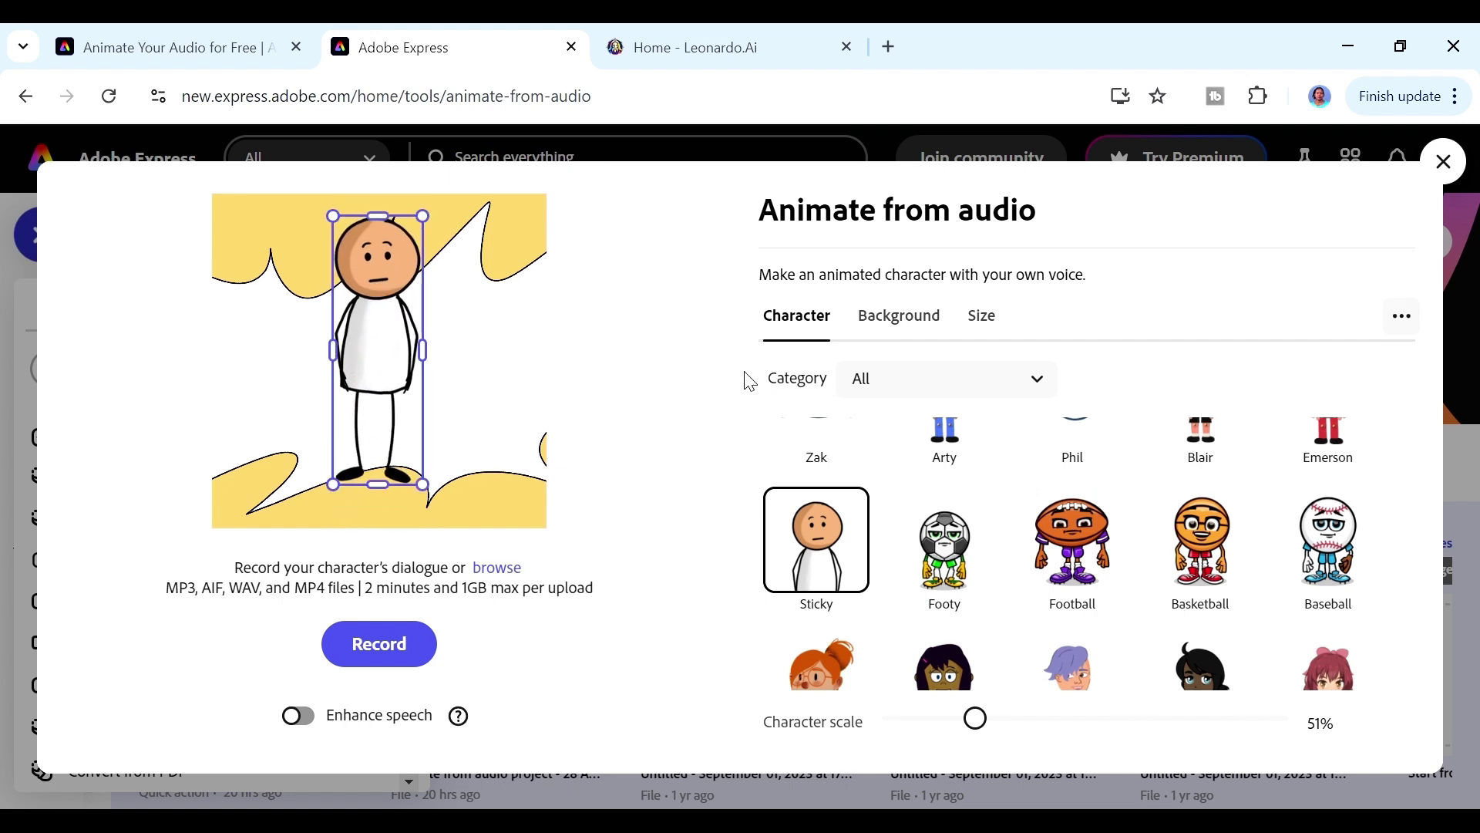
Set the video size to Instagram Story/Reels 9:16 (1080 x 1920) and enlarge the character slightly to fill the frame height.
left_click(981, 323)
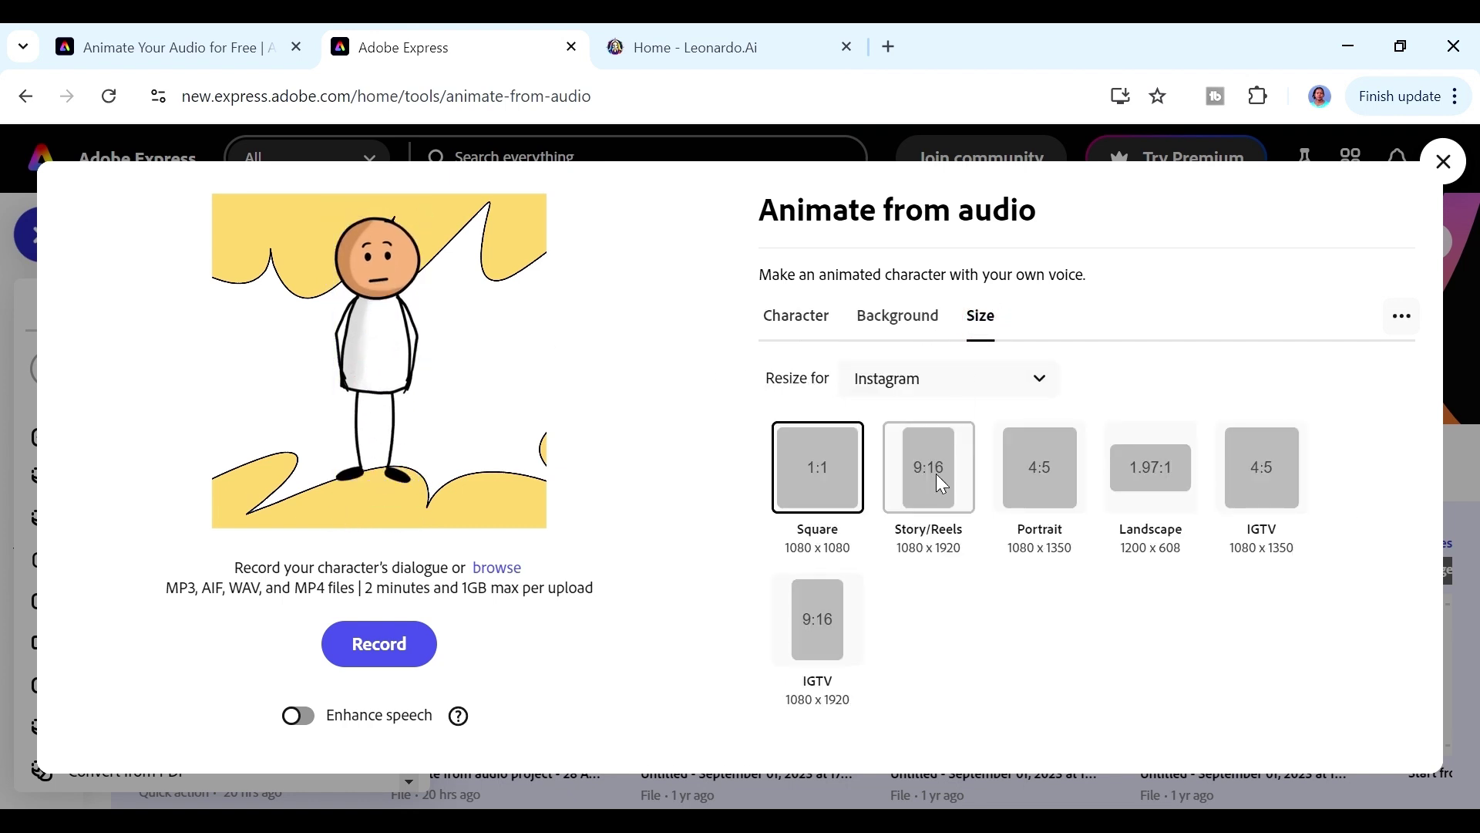
left_click(943, 484)
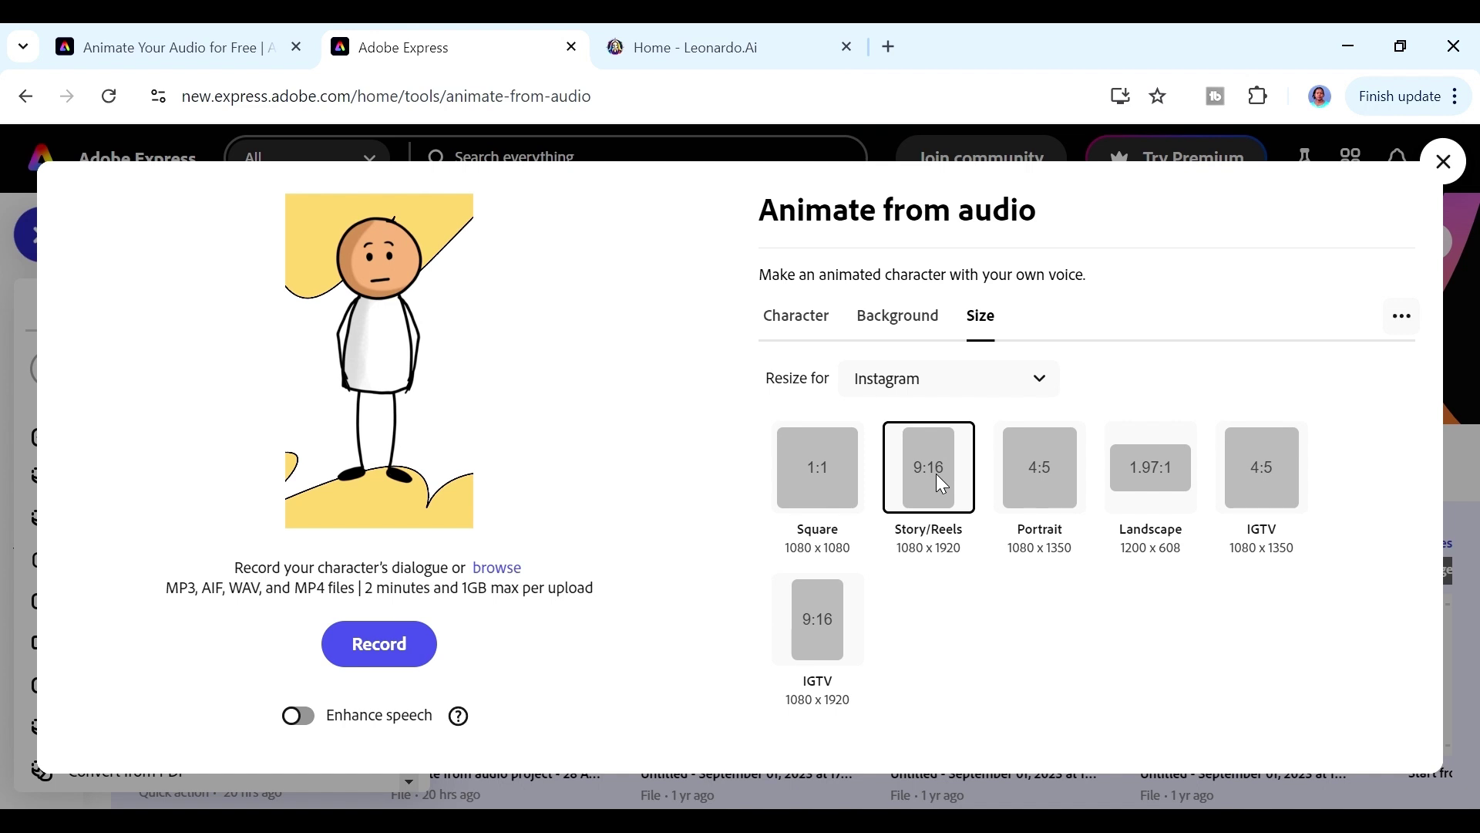
left_click(403, 372)
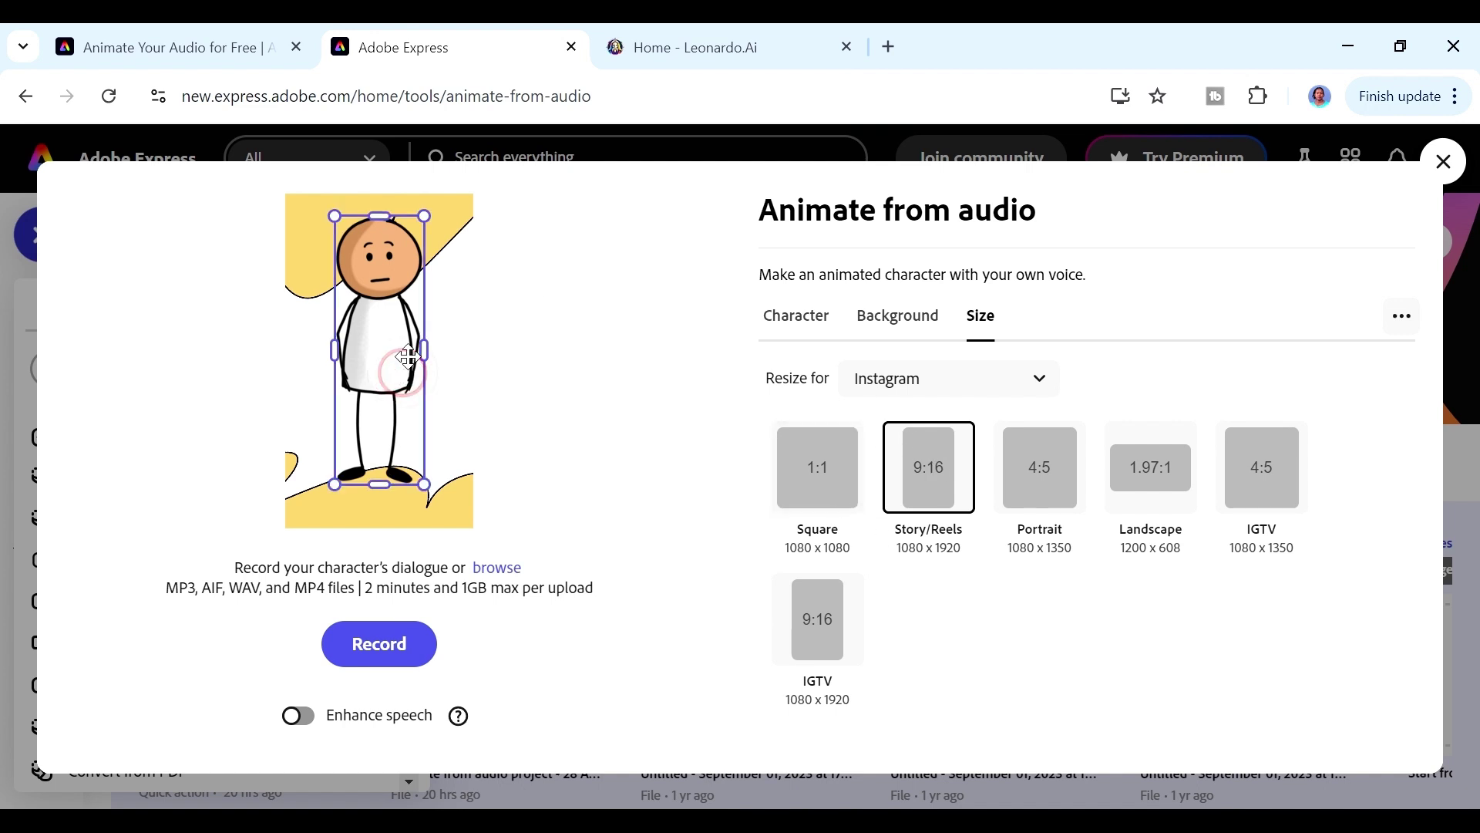
left_click_drag(426, 486, 436, 515)
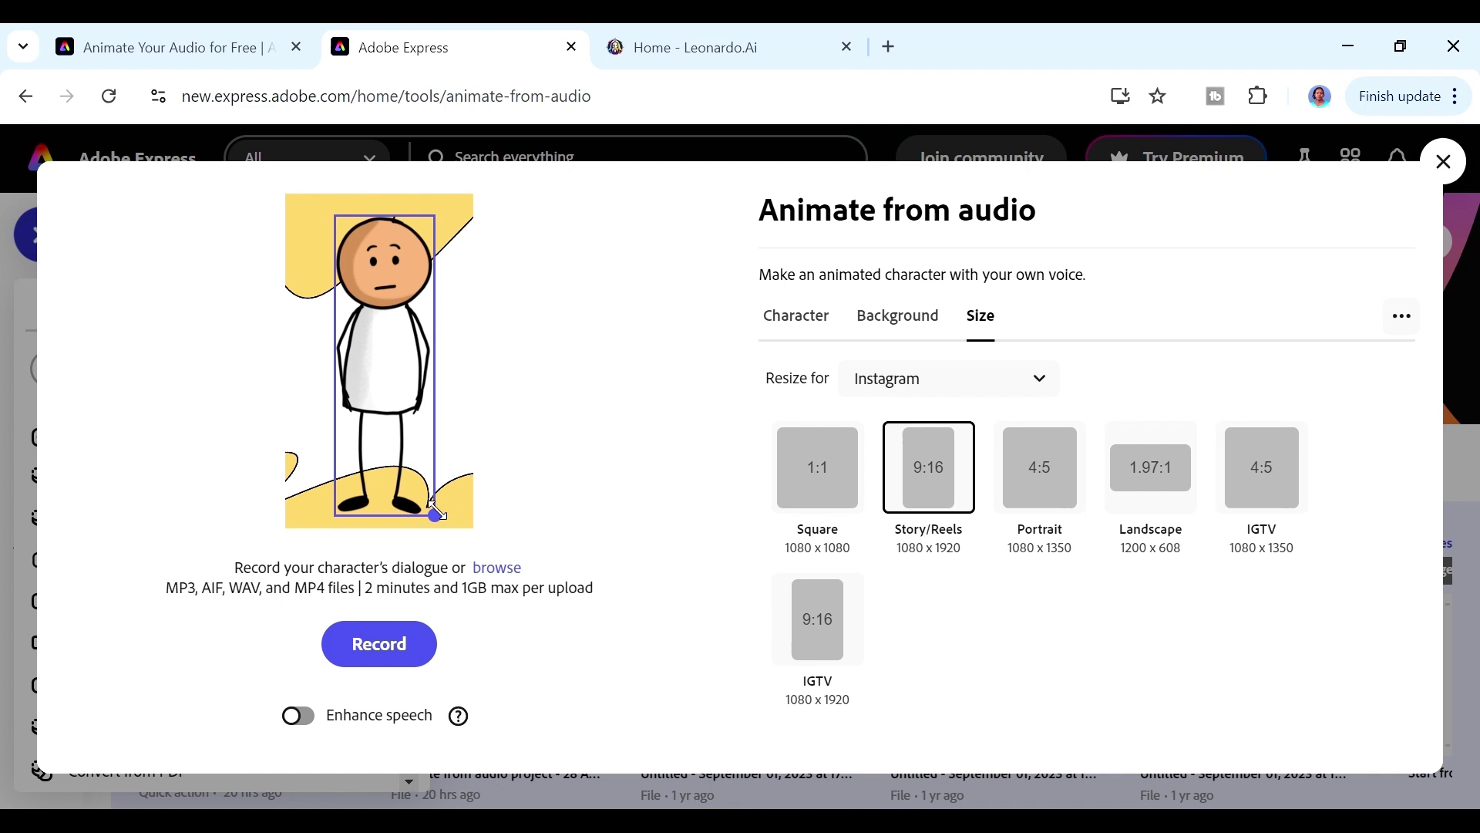
left_click(562, 412)
left_click(452, 454)
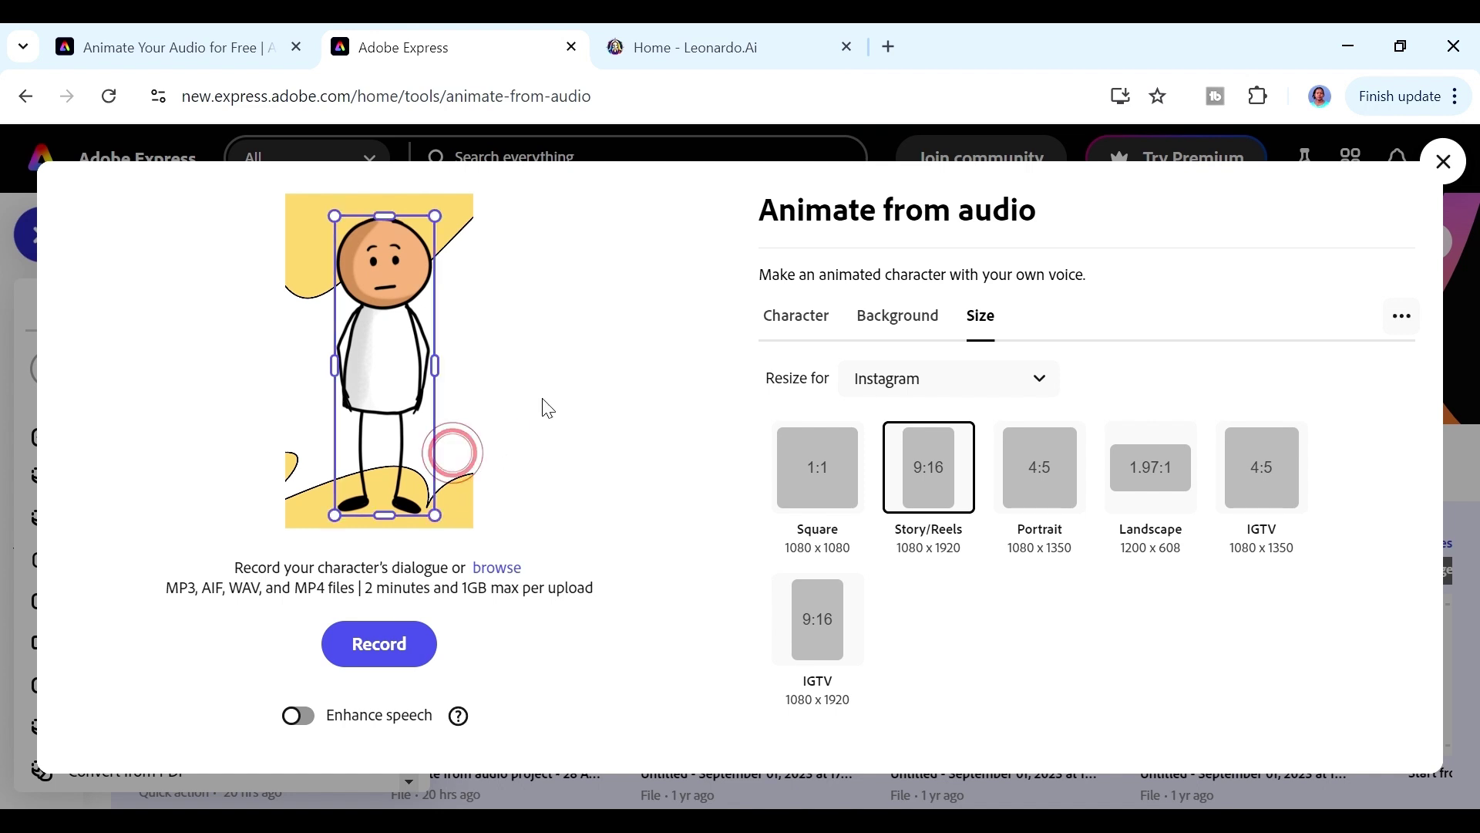
Set the animation's background to the custom green color #3EFF24.
left_click(892, 324)
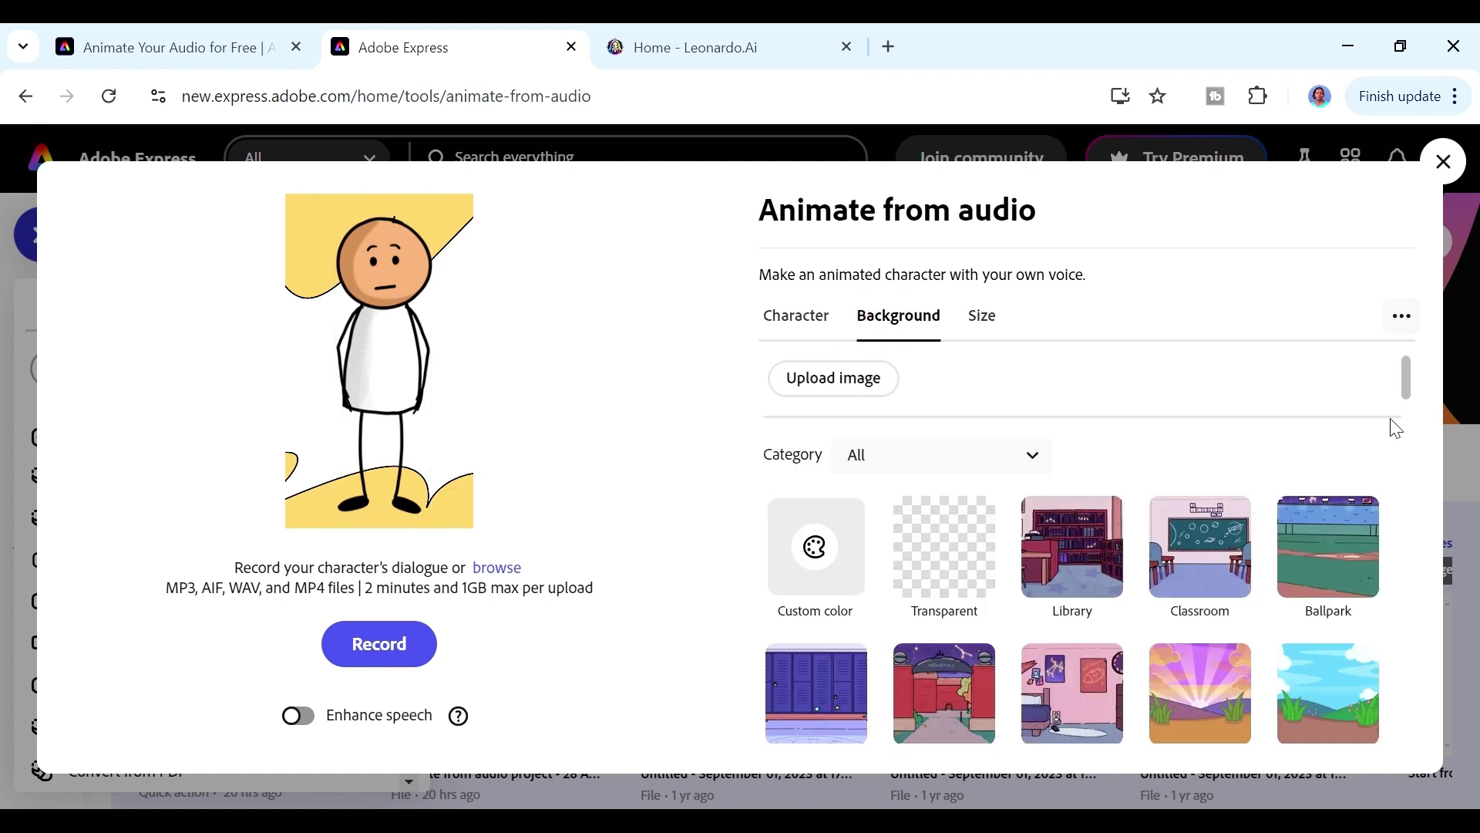
scroll(1407, 401, "down", 15)
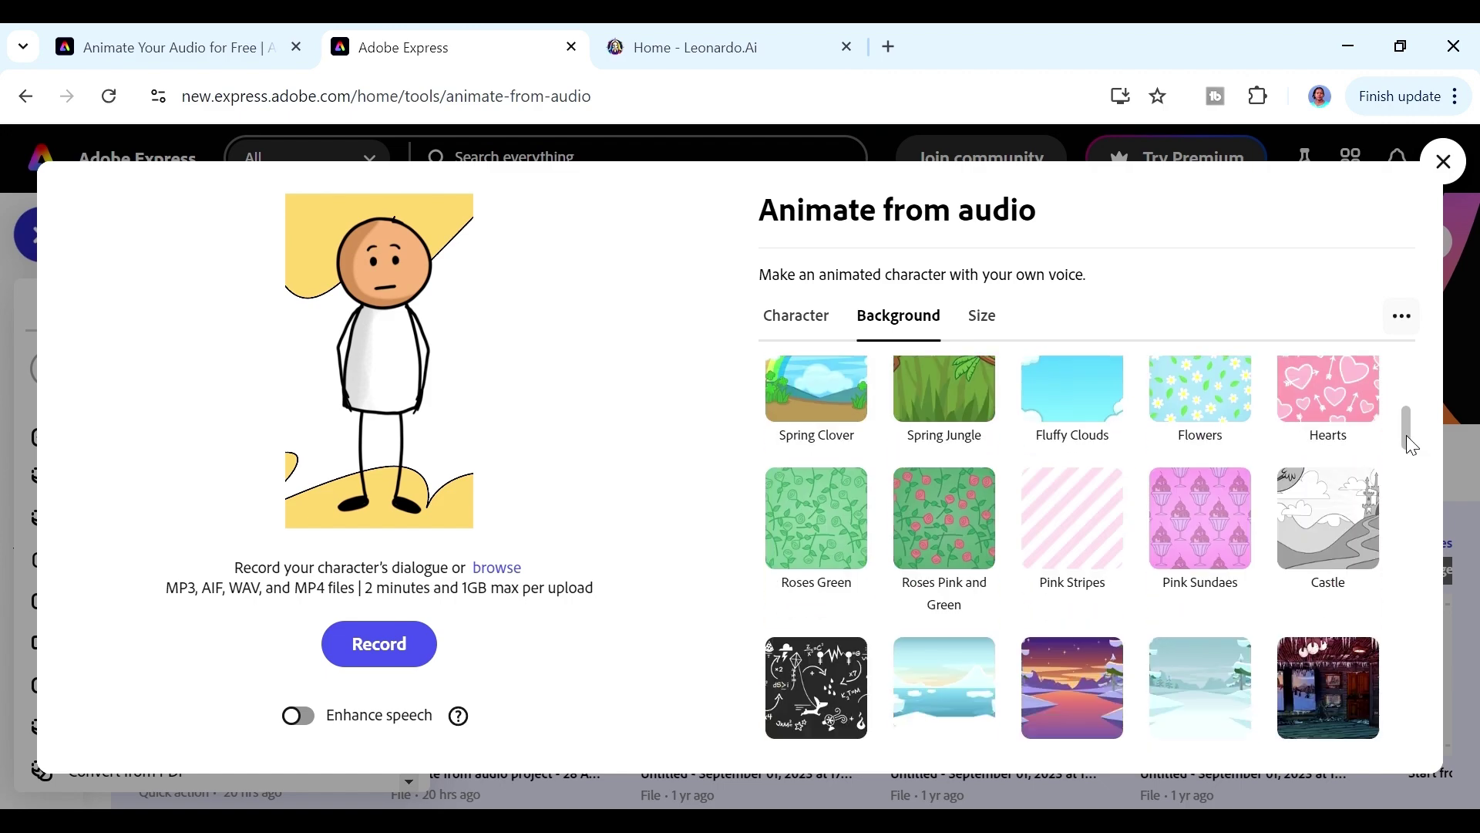
scroll(1403, 503, "down", 10)
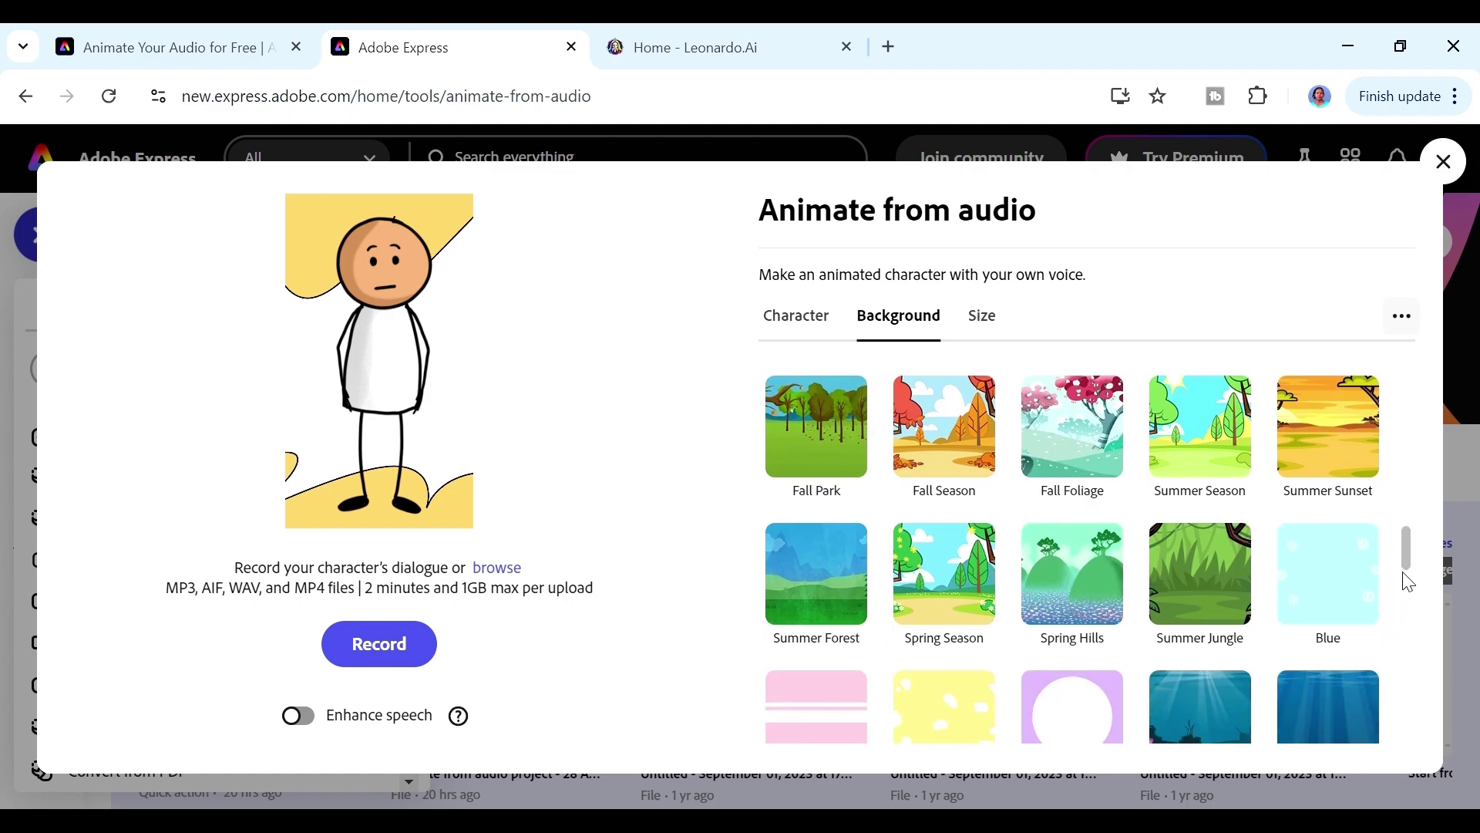
left_click_drag(1410, 566, 1406, 378)
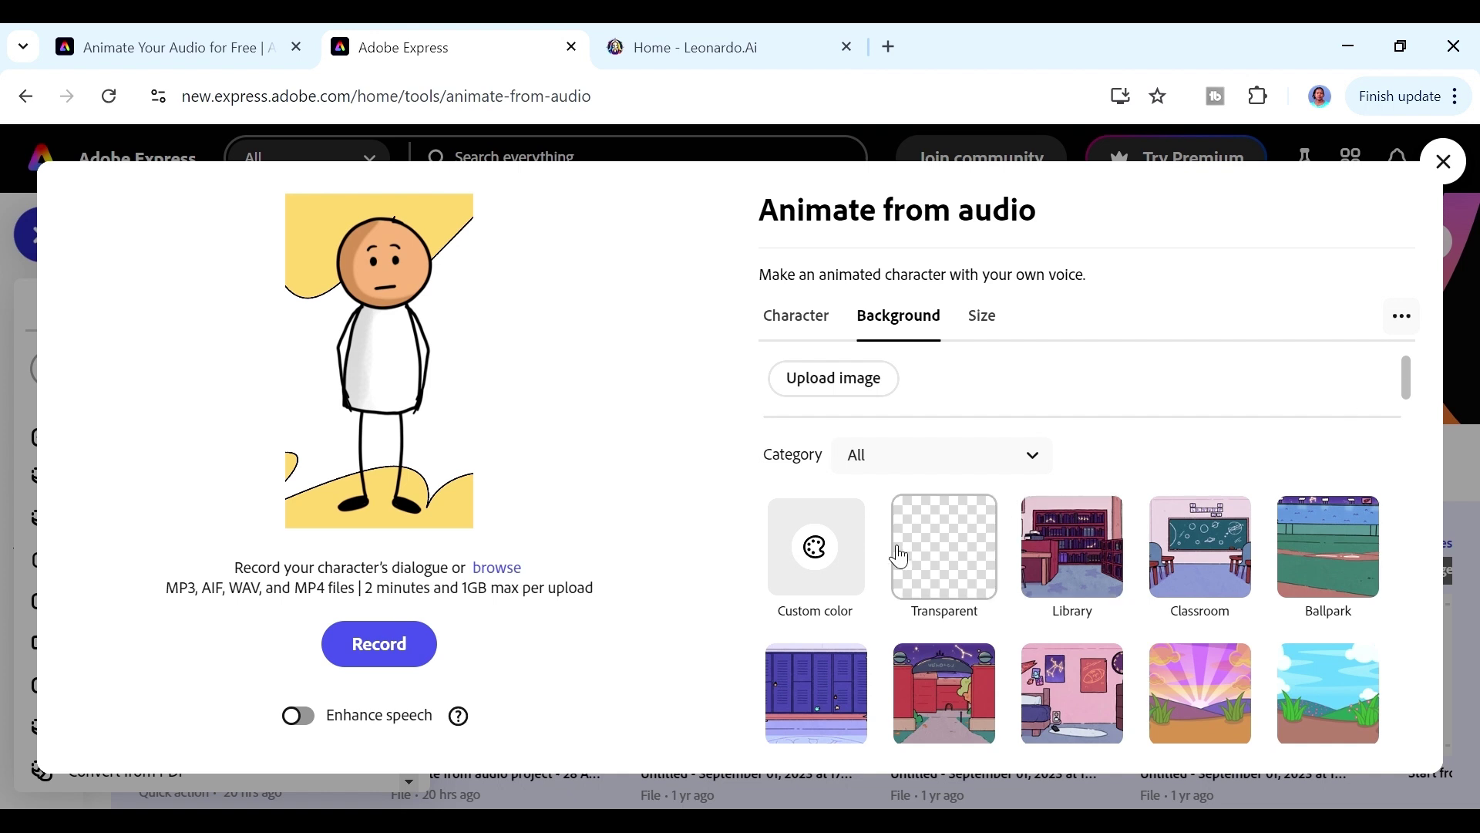
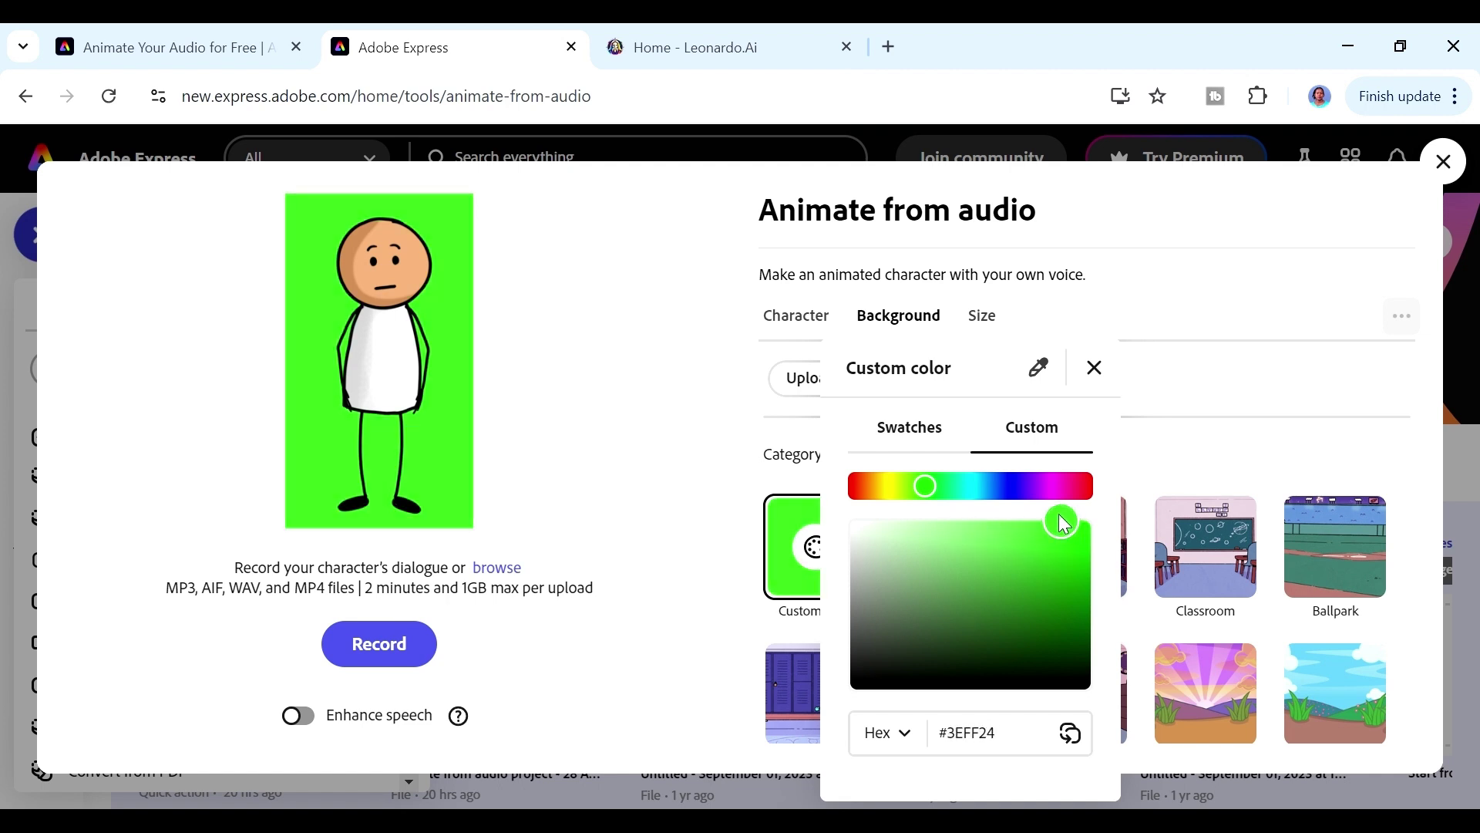
left_click(1148, 408)
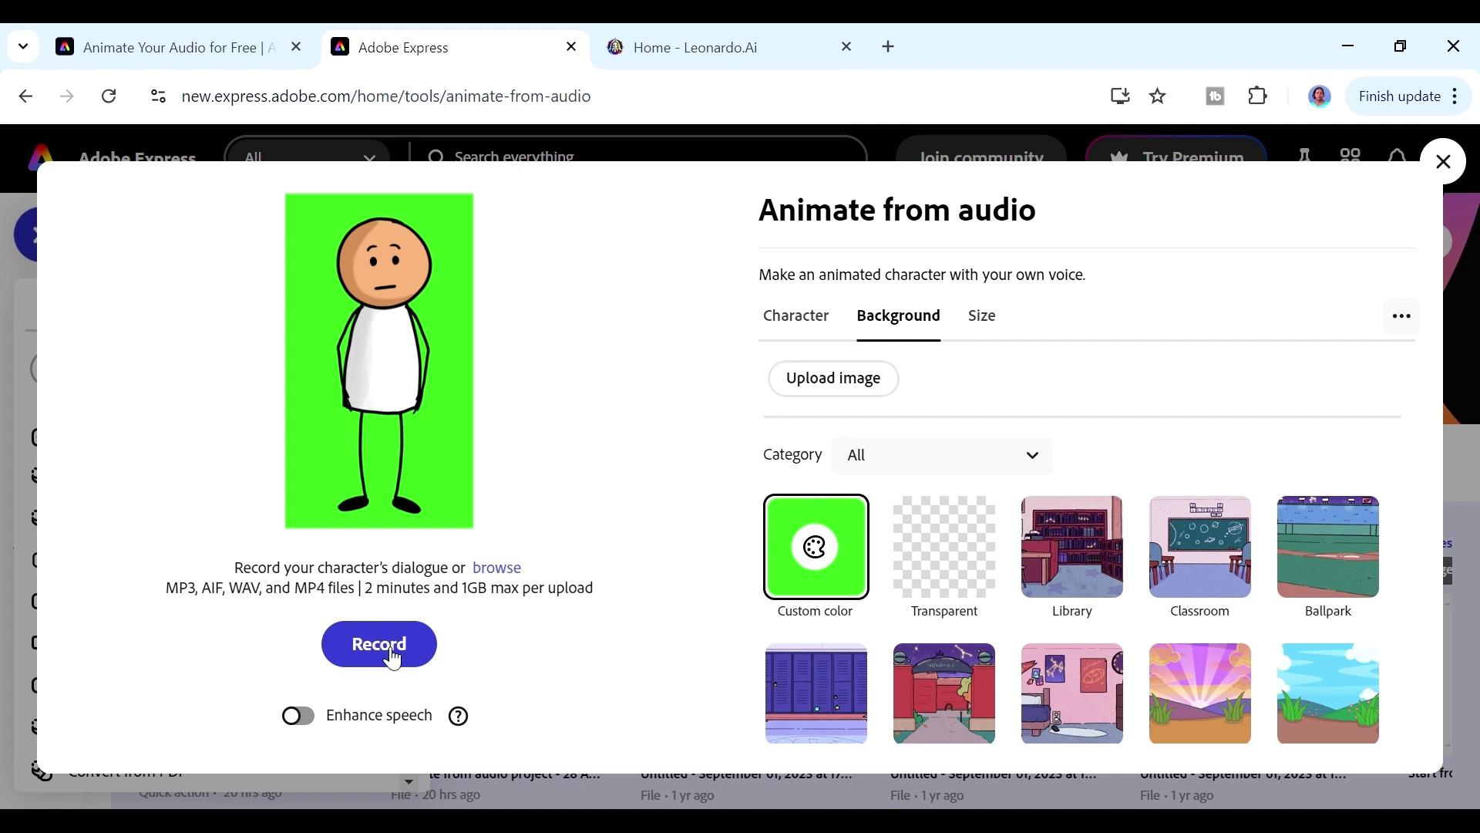
Load the Figure 1 Part 1 audio file from the Stick Figure Animation folder as the character's dialogue.
left_click(505, 572)
double_click(304, 232)
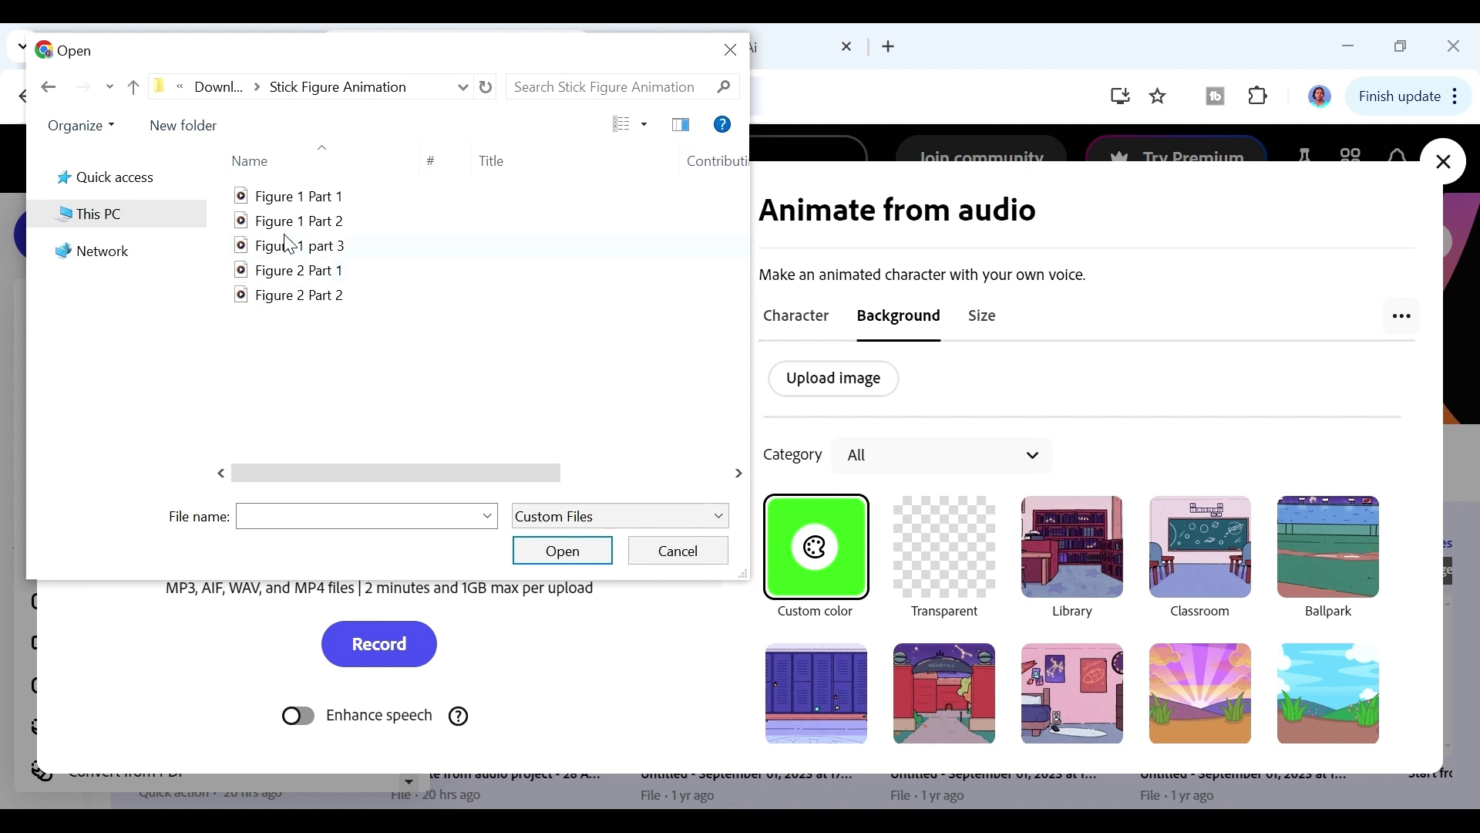
left_click(284, 202)
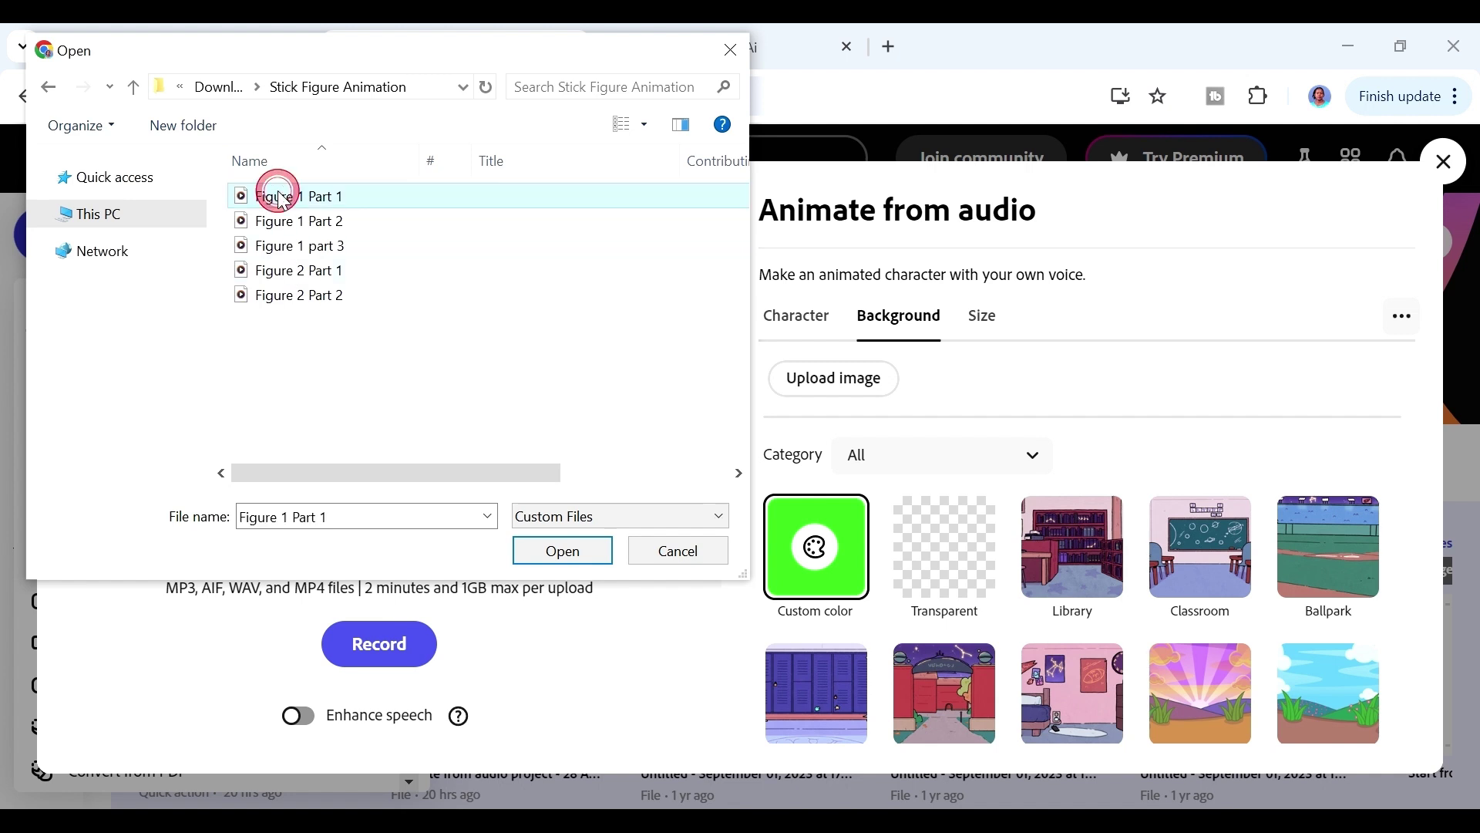
left_click(542, 561)
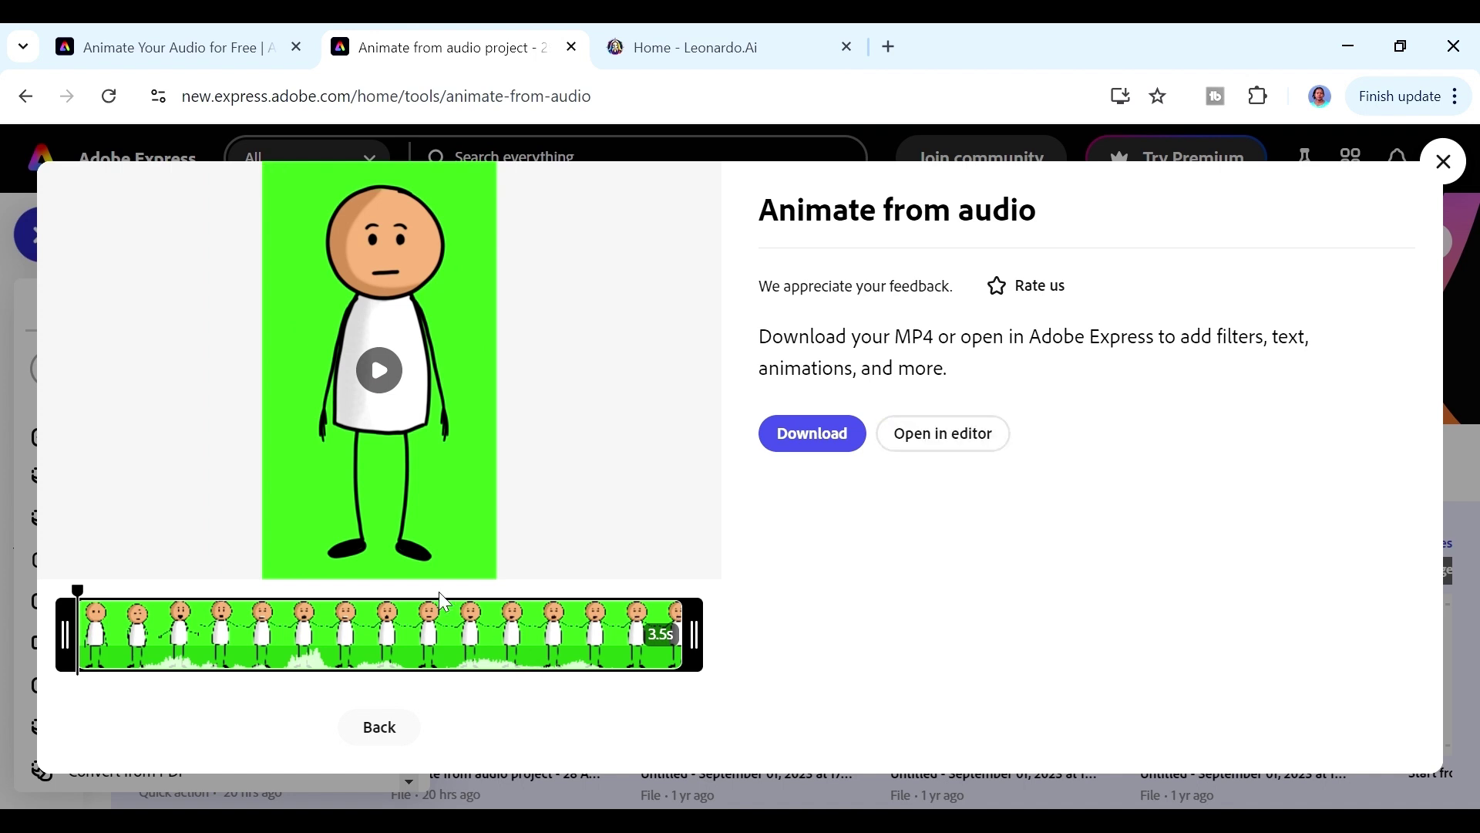
Play the animated clip for Figure 1 Part 1 and download it as an MP4.
left_click(383, 376)
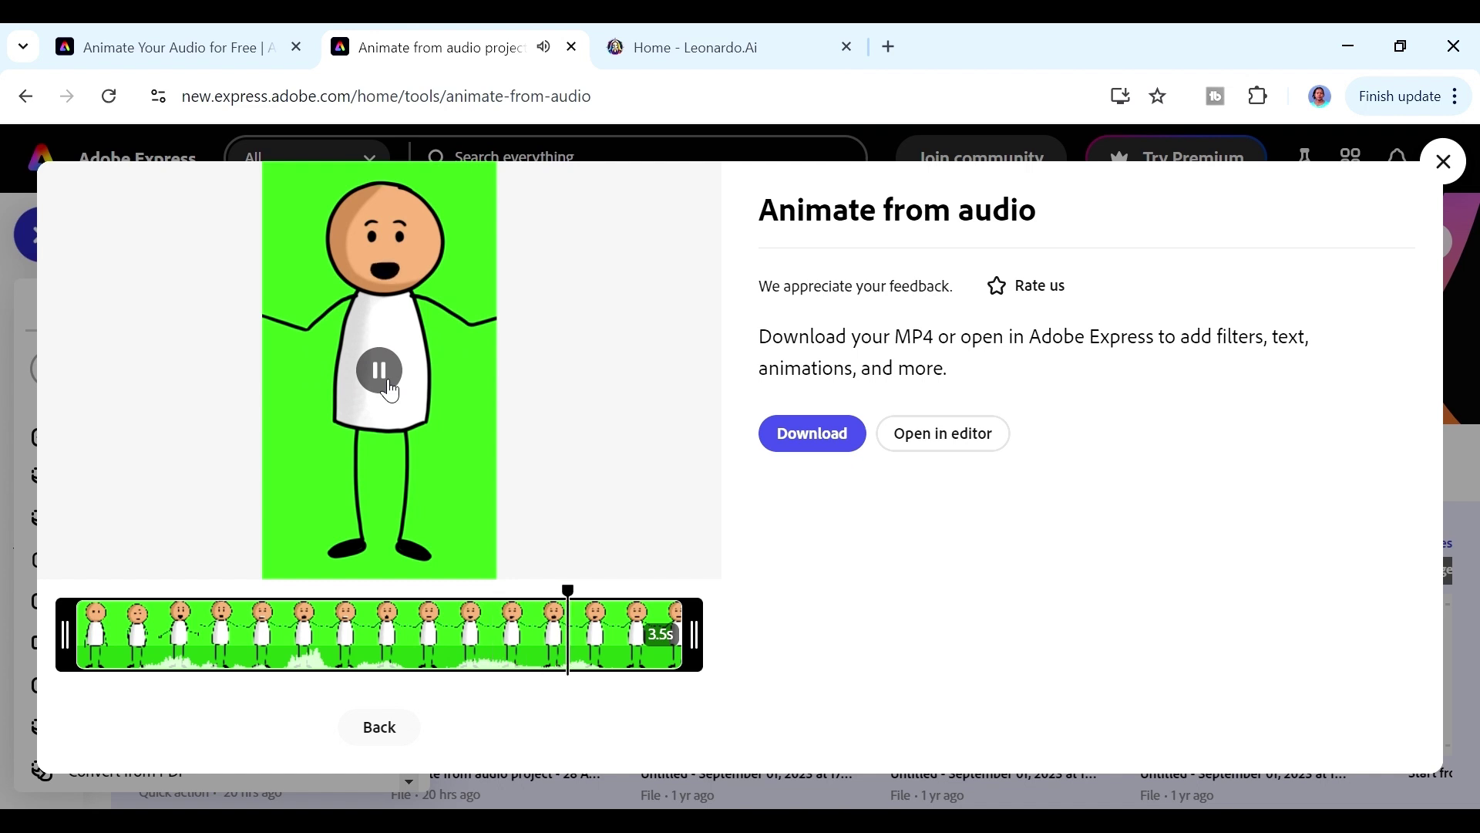
left_click(804, 435)
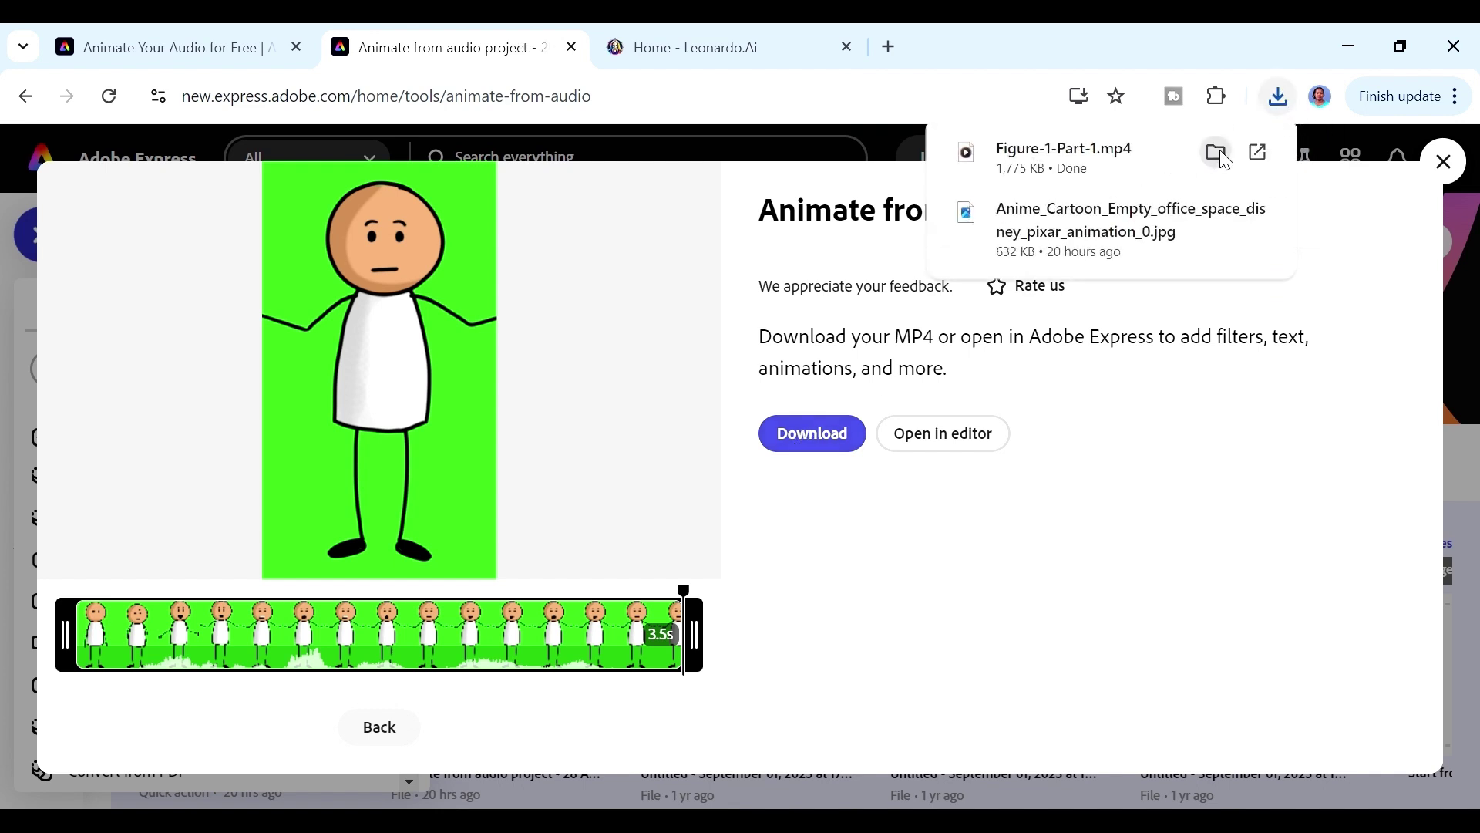
left_click(1072, 480)
Replace the character's dialogue audio with the Figure 1 Part 2 file and generate its animation.
left_click(401, 723)
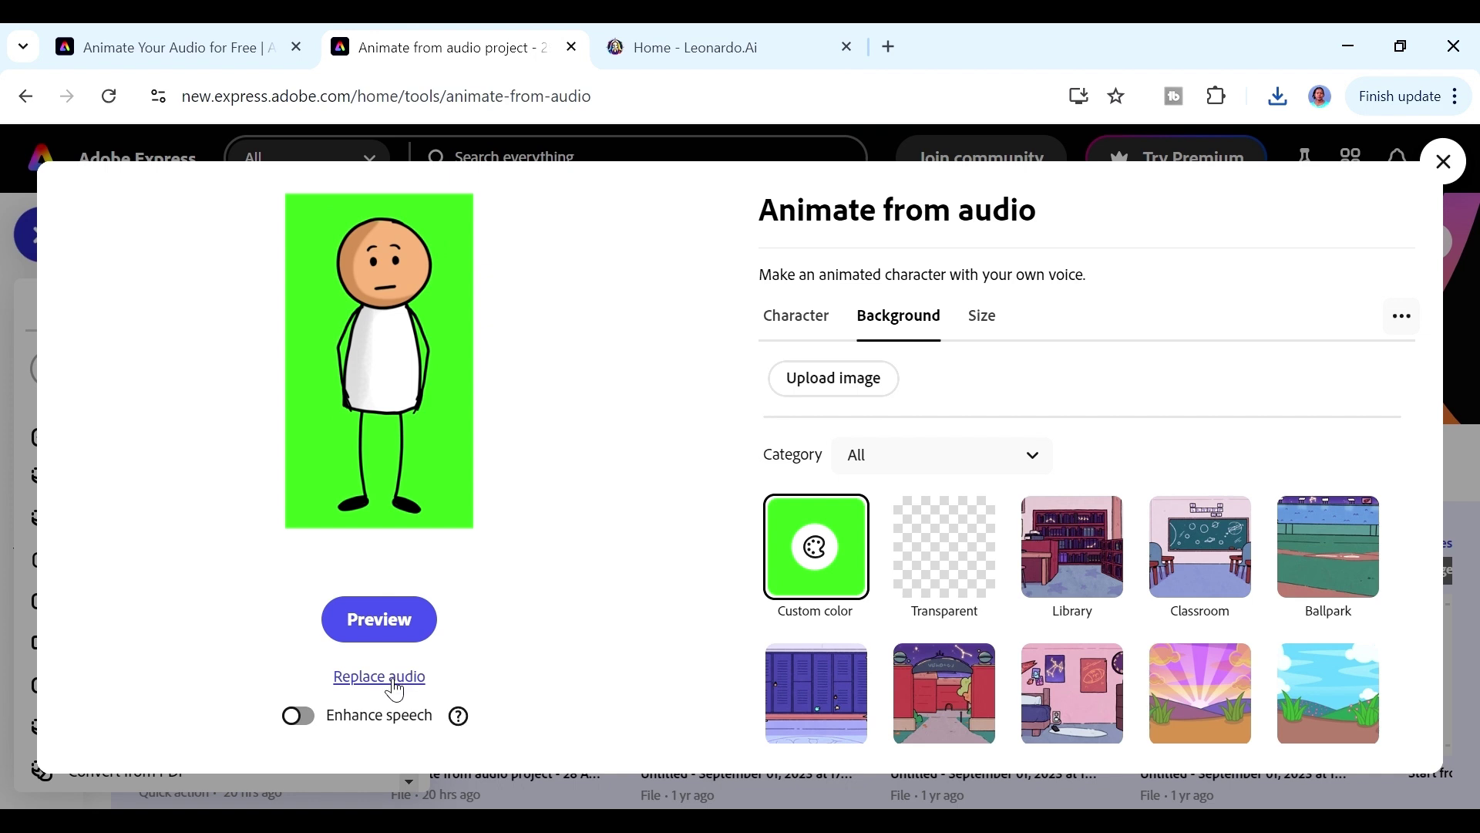
left_click(392, 679)
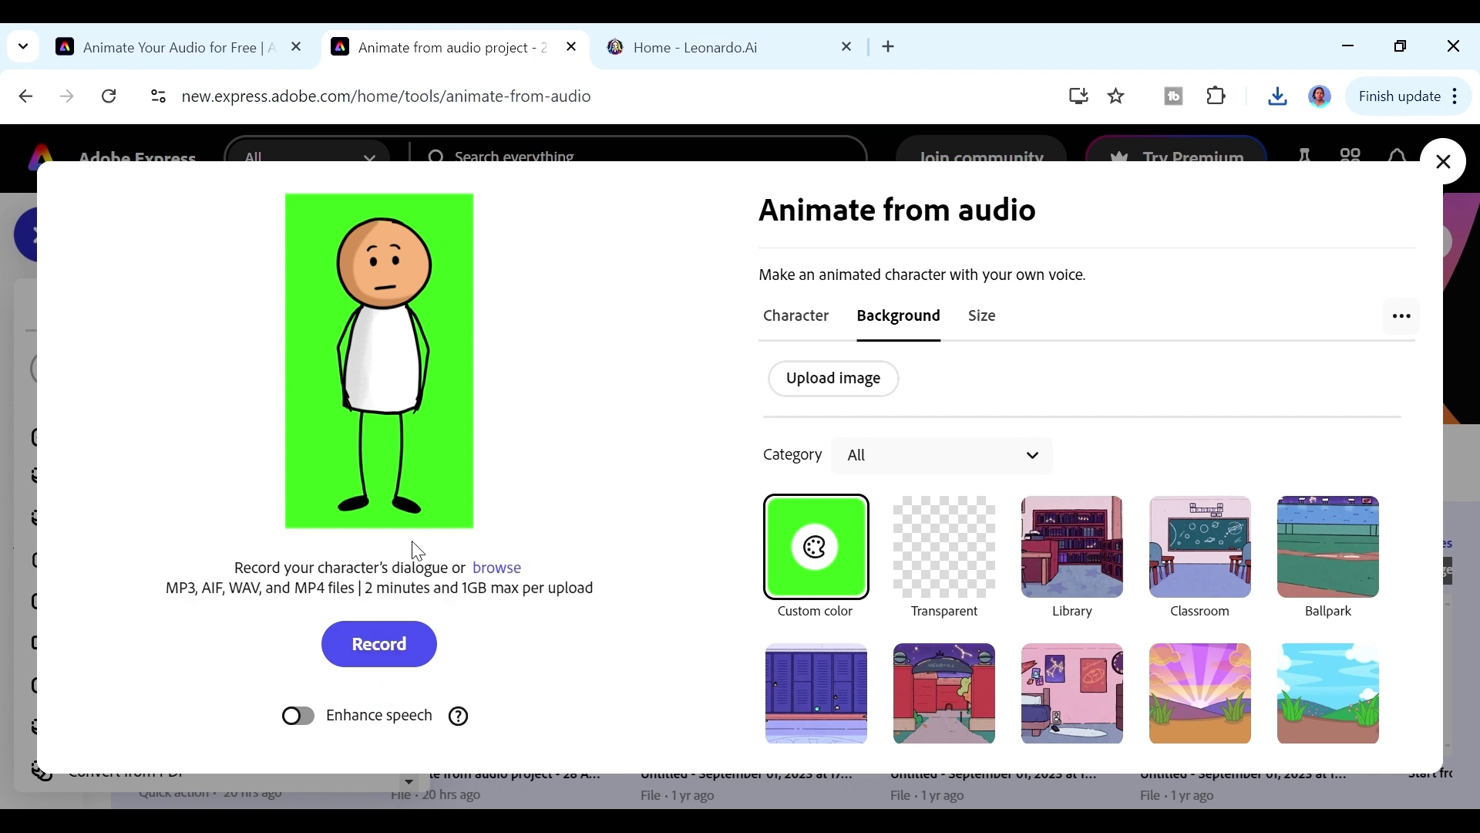
left_click(487, 570)
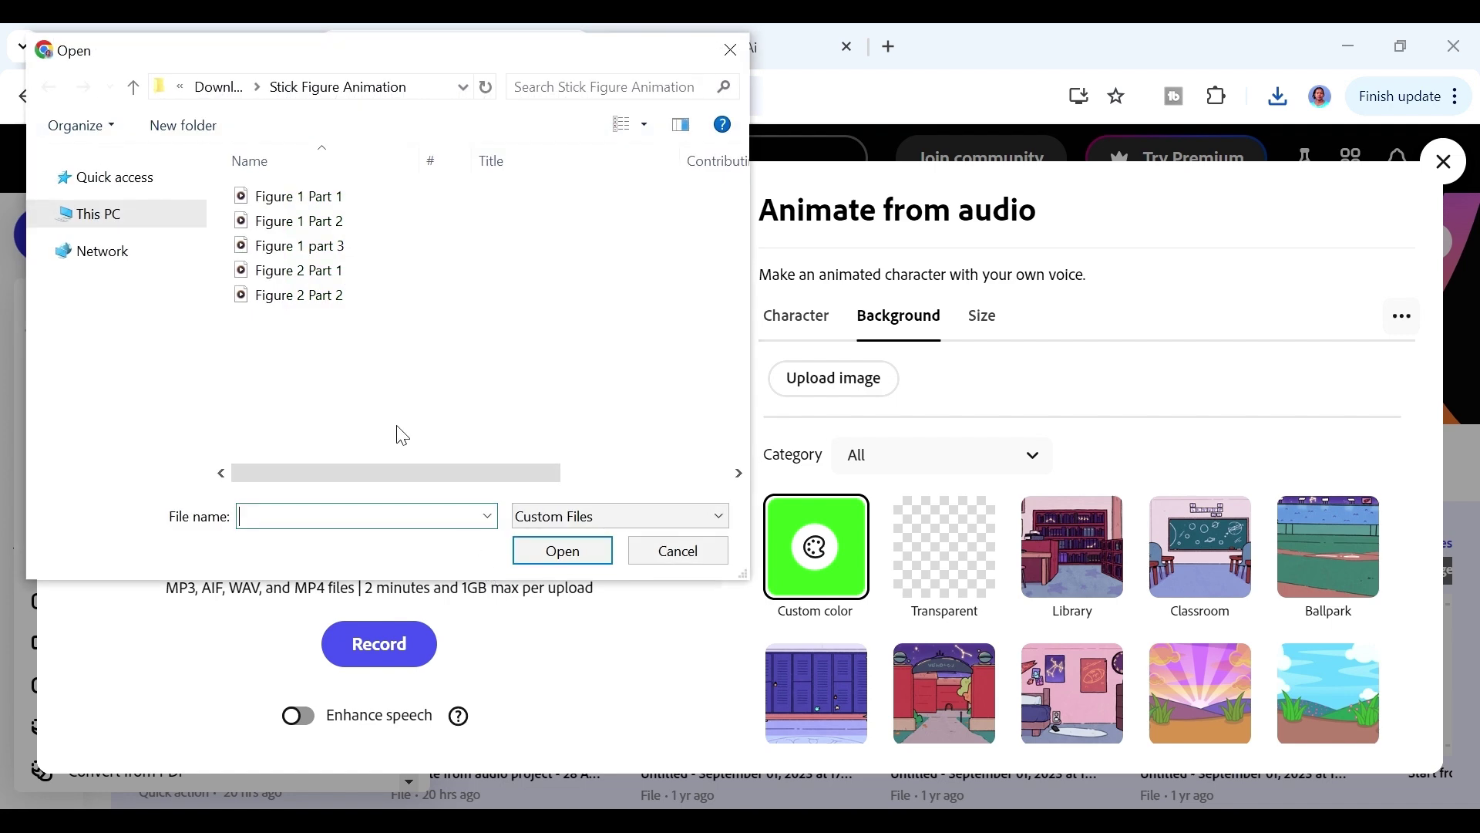
left_click(309, 225)
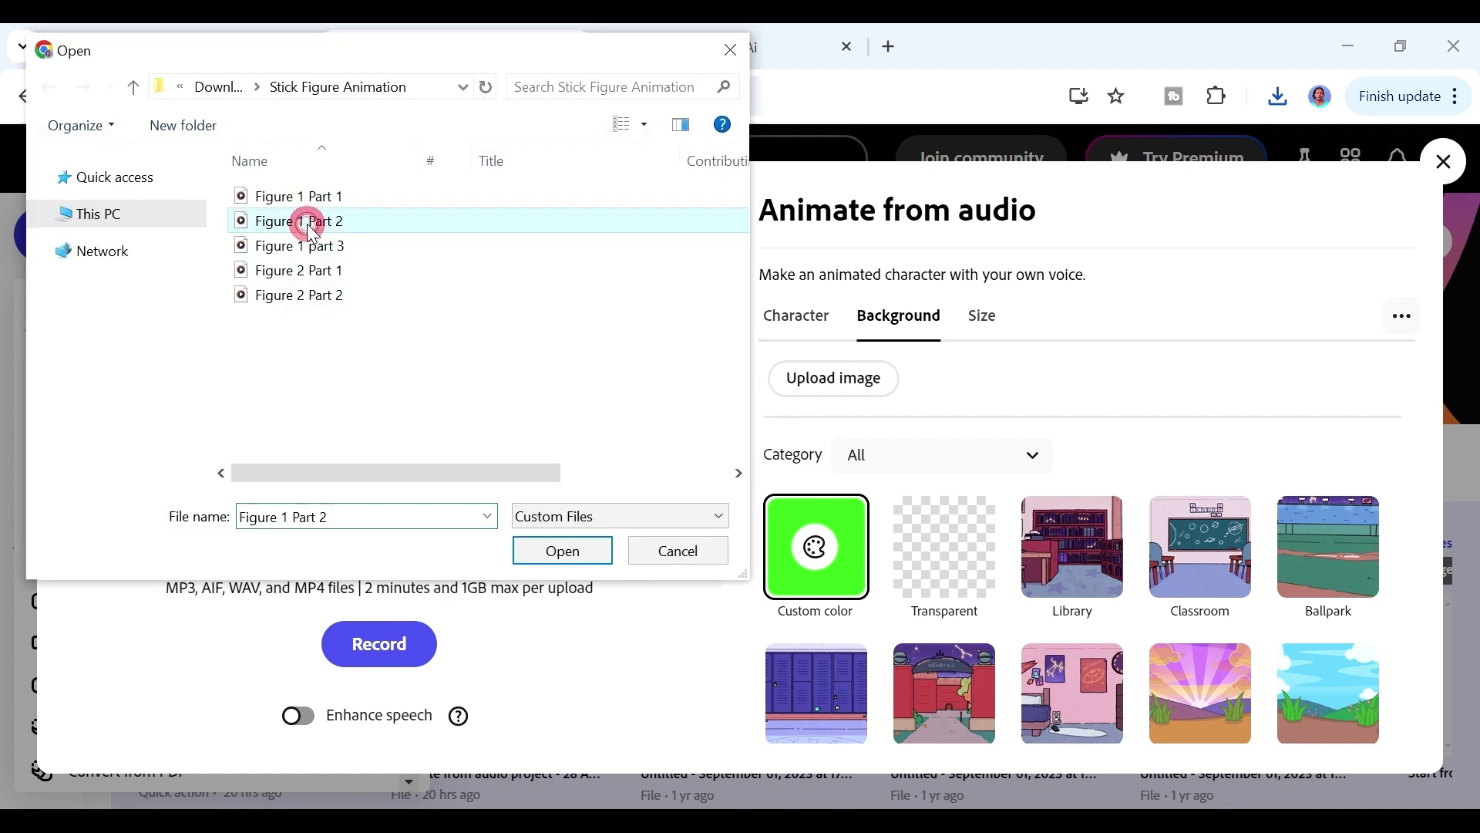
left_click(564, 552)
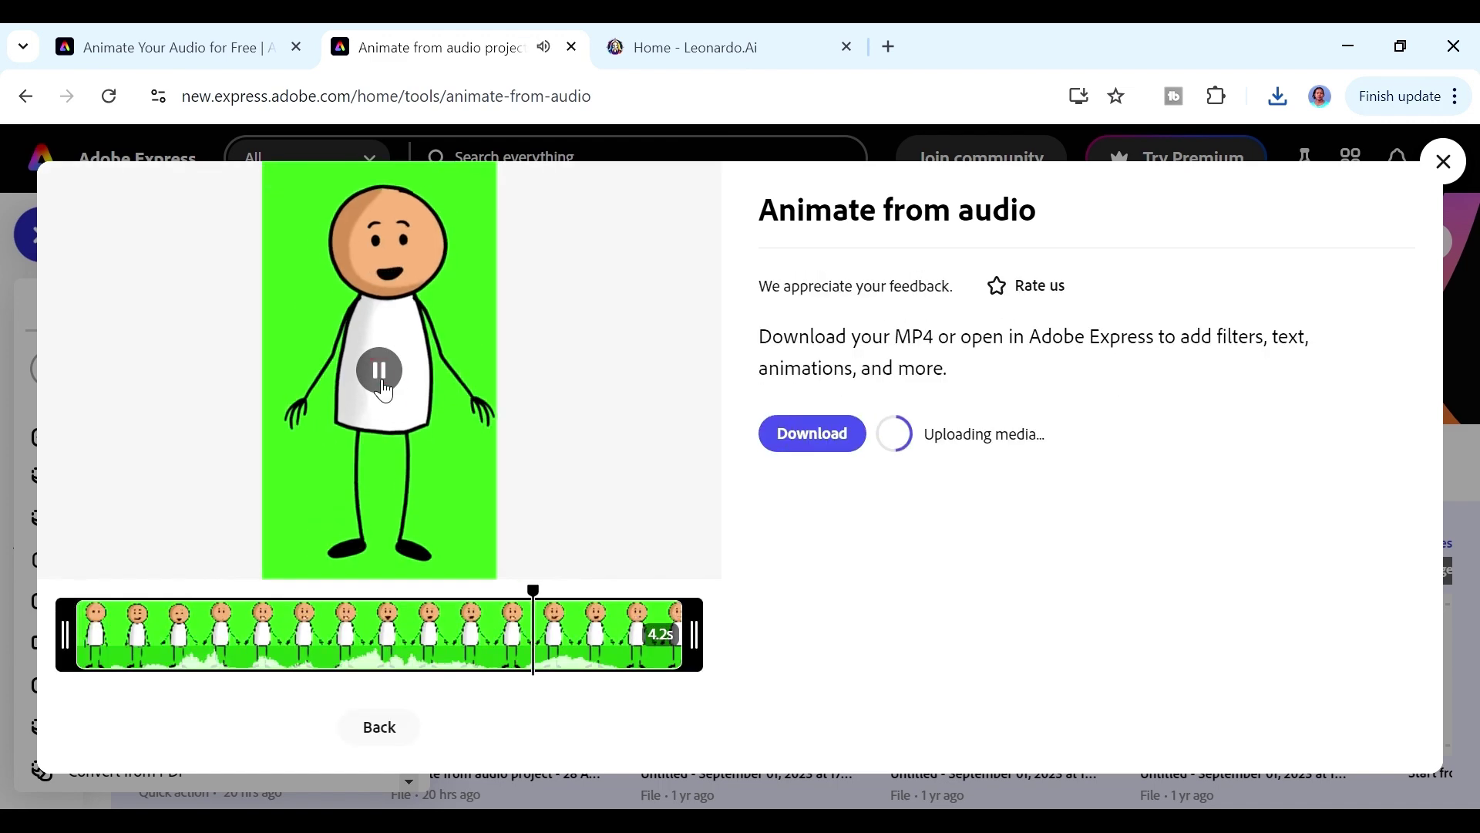
Generate another stick-figure animation from the Figure 1 part 3 audio file and return to the animation setup.
left_click(379, 727)
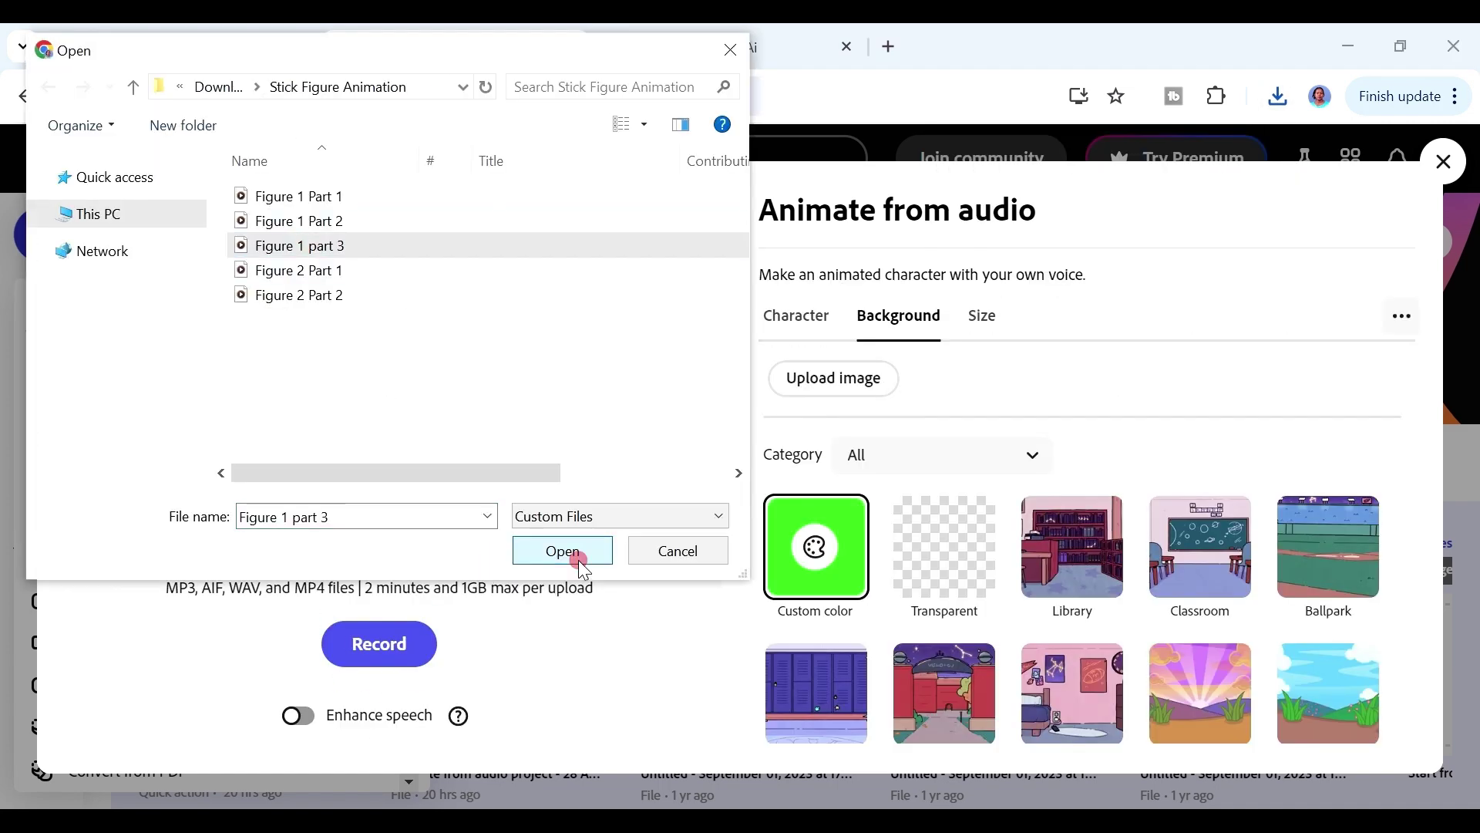
left_click(563, 552)
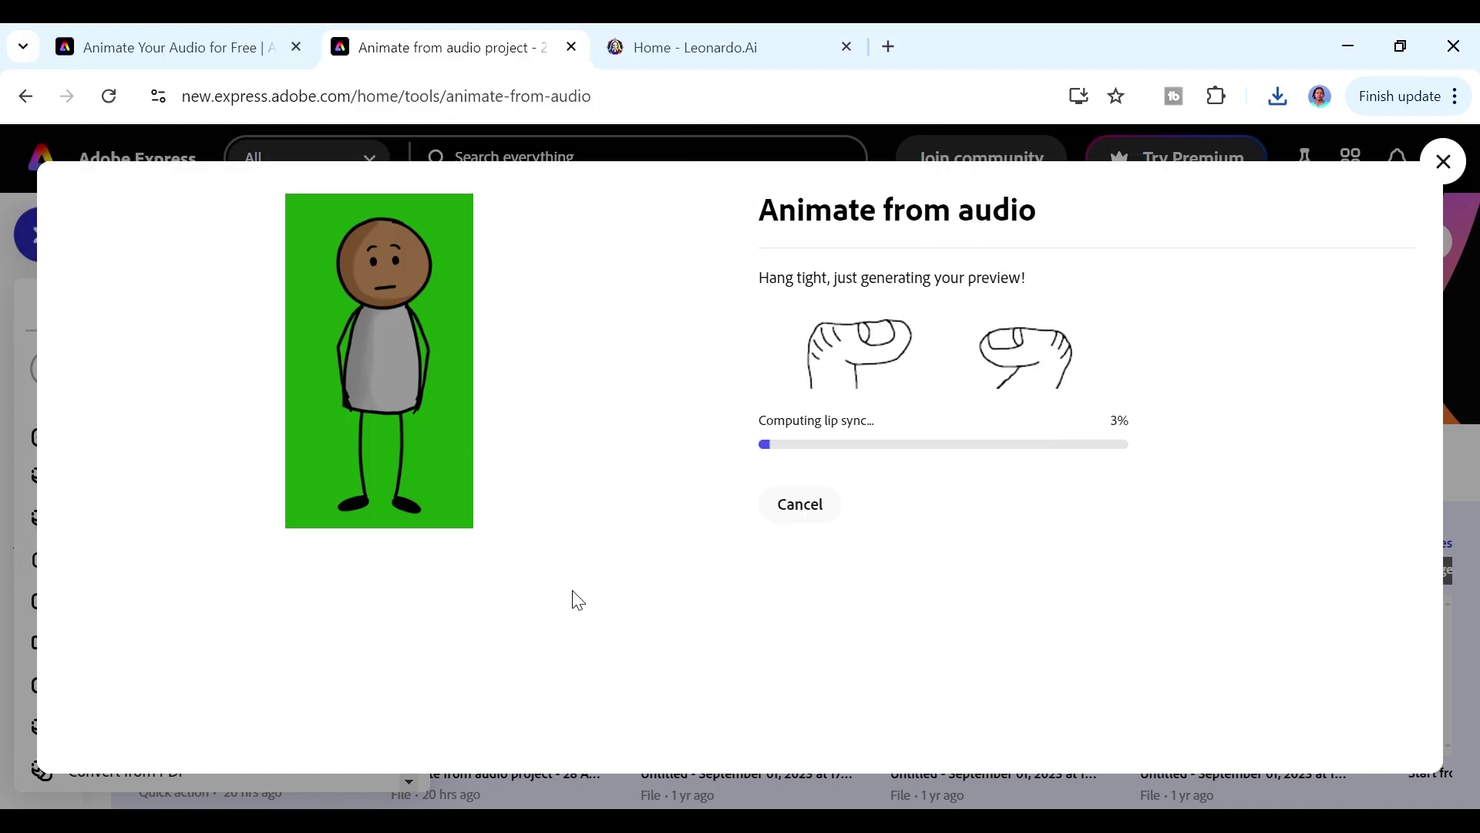
left_click(382, 727)
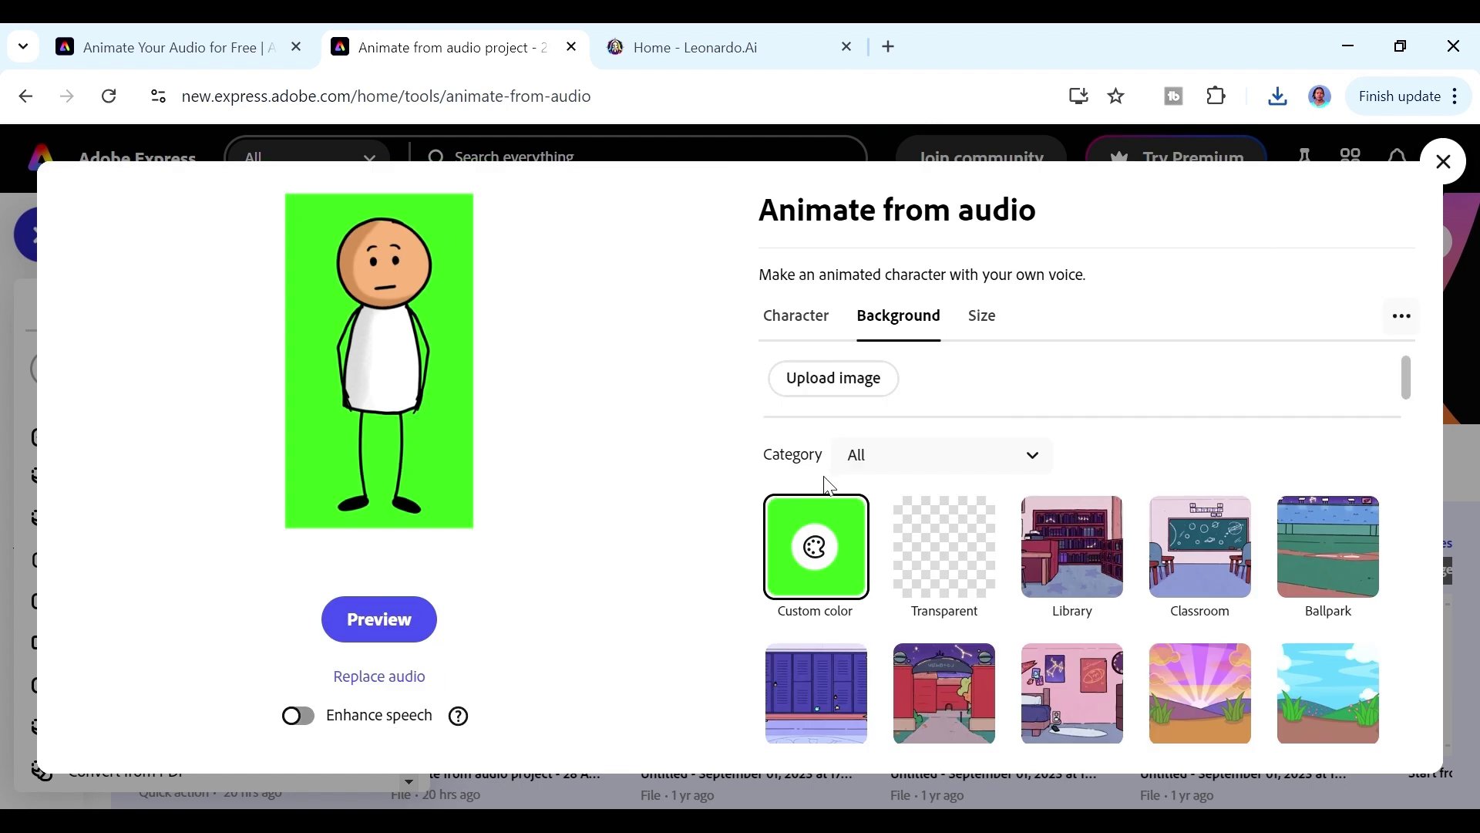
Try Cassidy, Nayao and Emily as the second character on the green background.
left_click(792, 317)
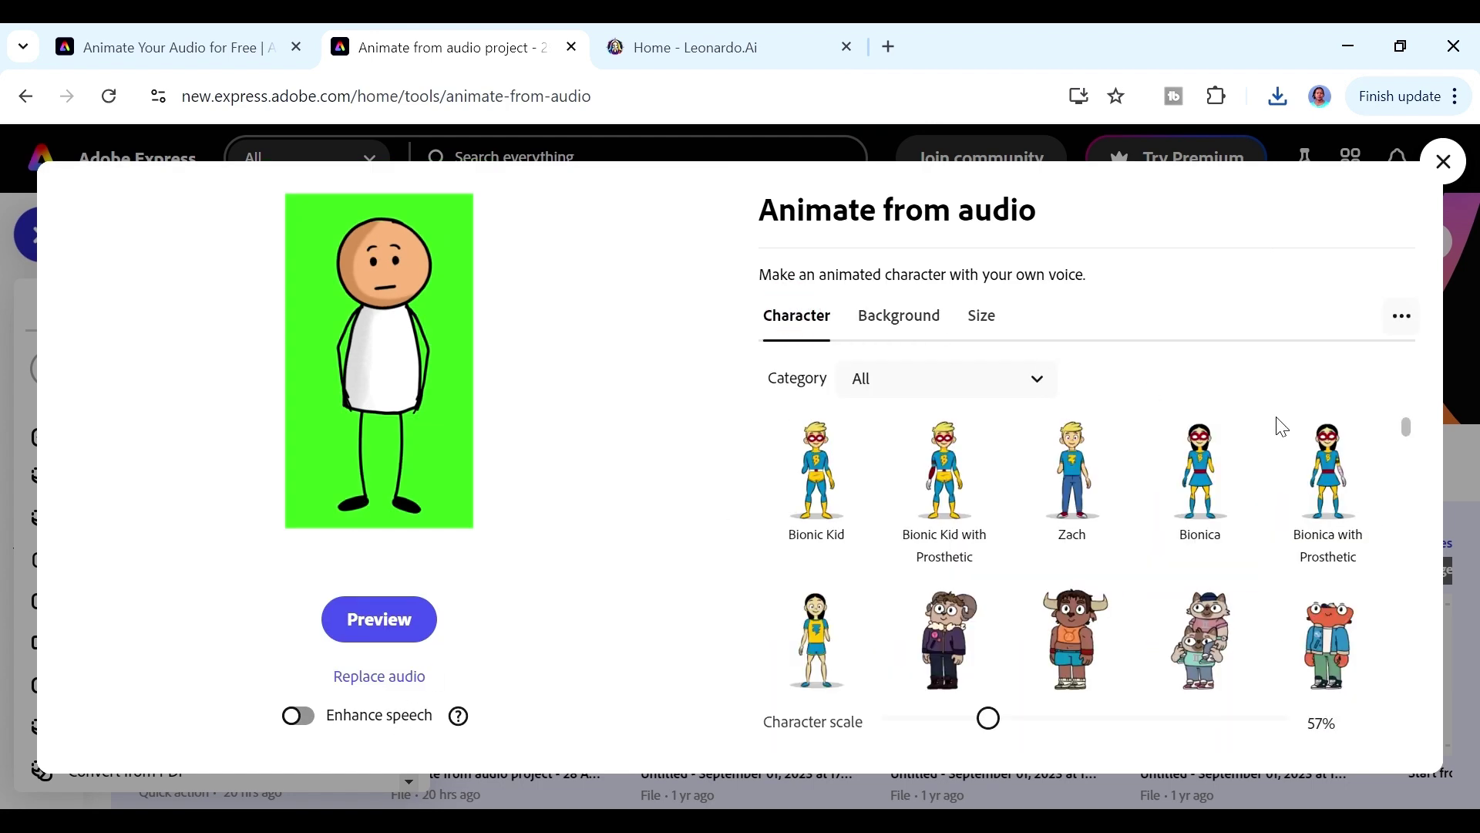
left_click_drag(1407, 429, 1404, 613)
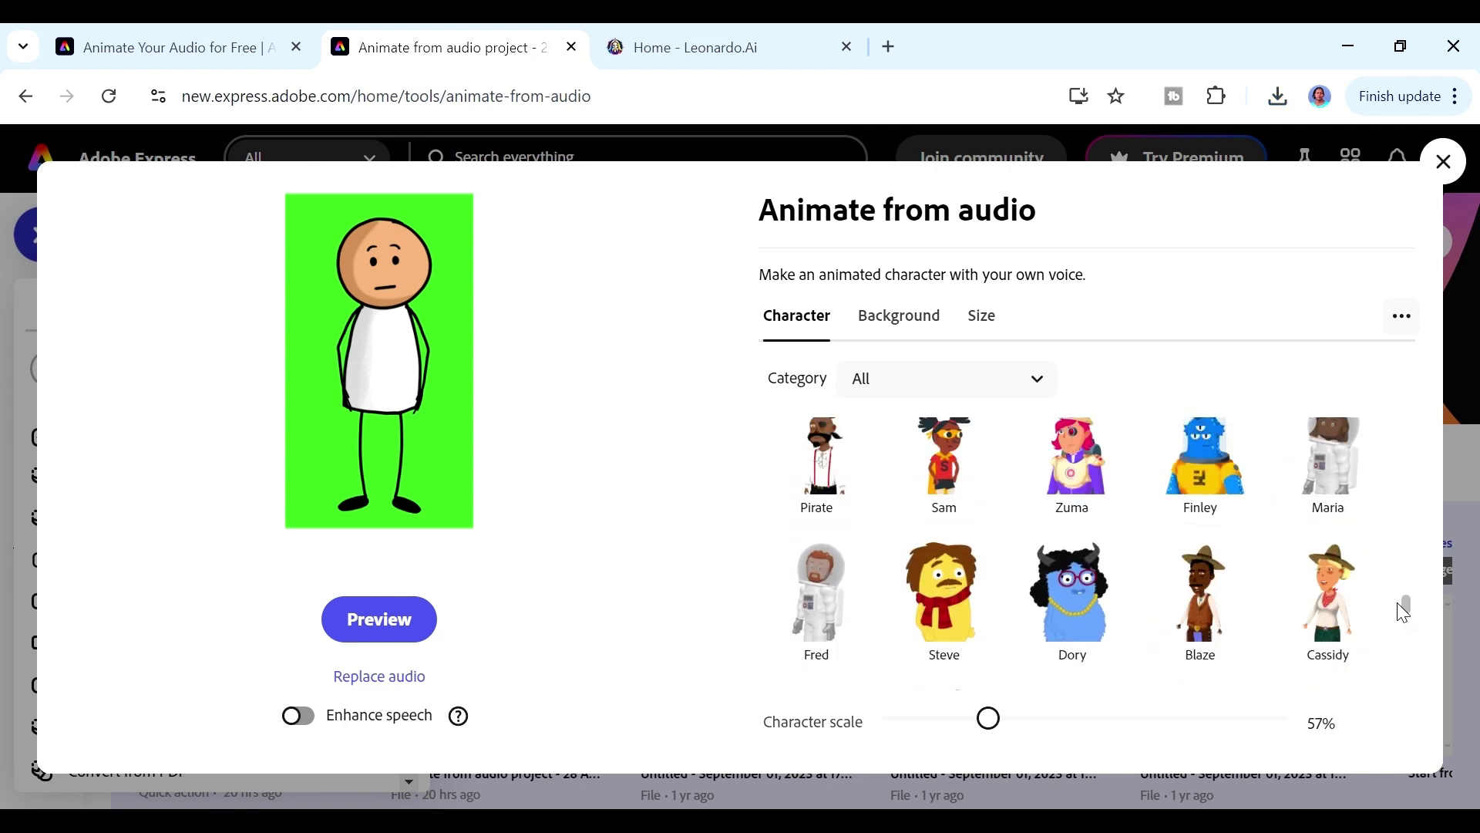
left_click(1339, 627)
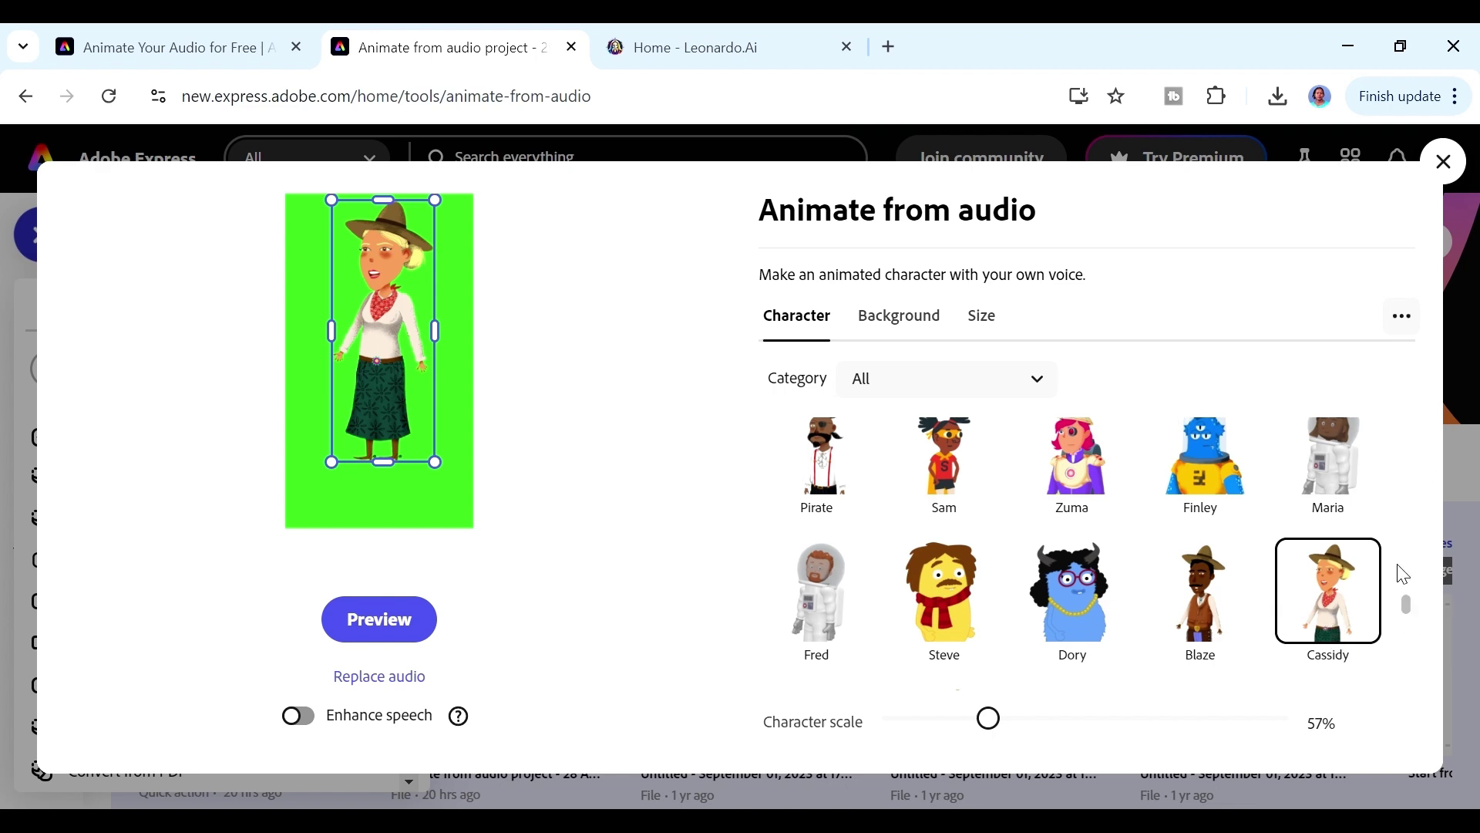
left_click_drag(1413, 616, 1410, 502)
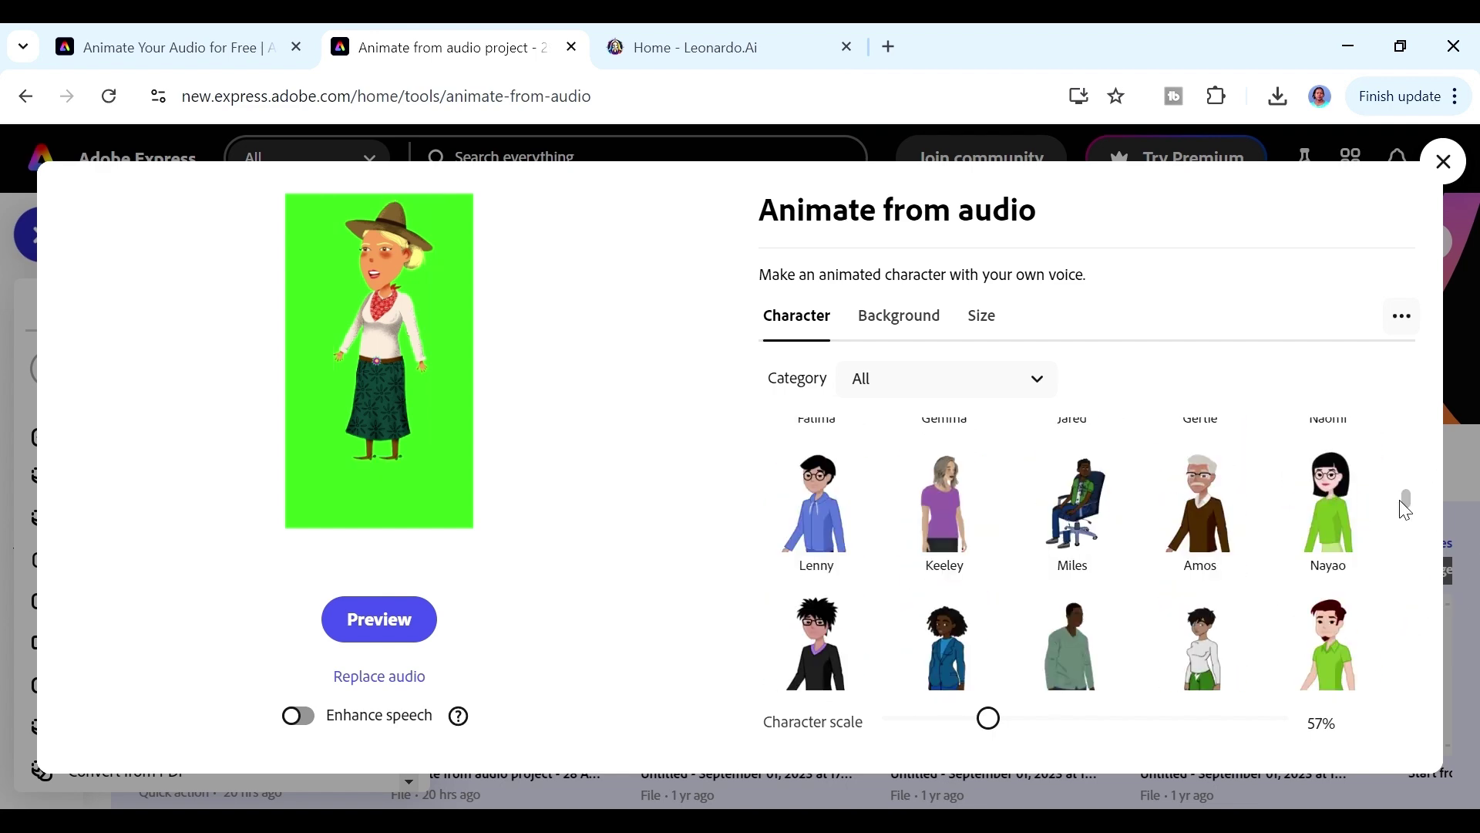
left_click(1349, 537)
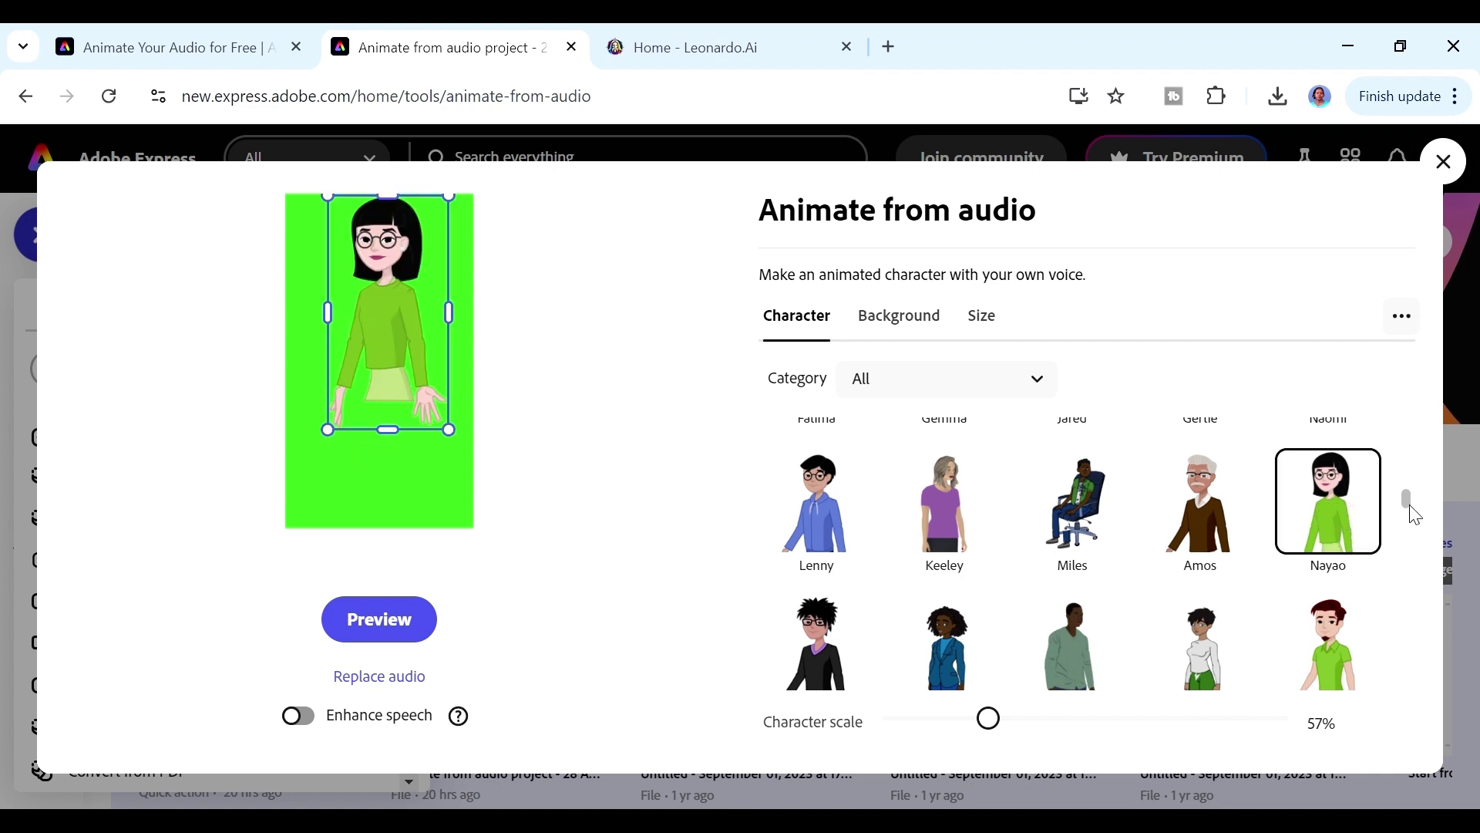
left_click(1408, 500)
left_click_drag(1412, 515, 1414, 505)
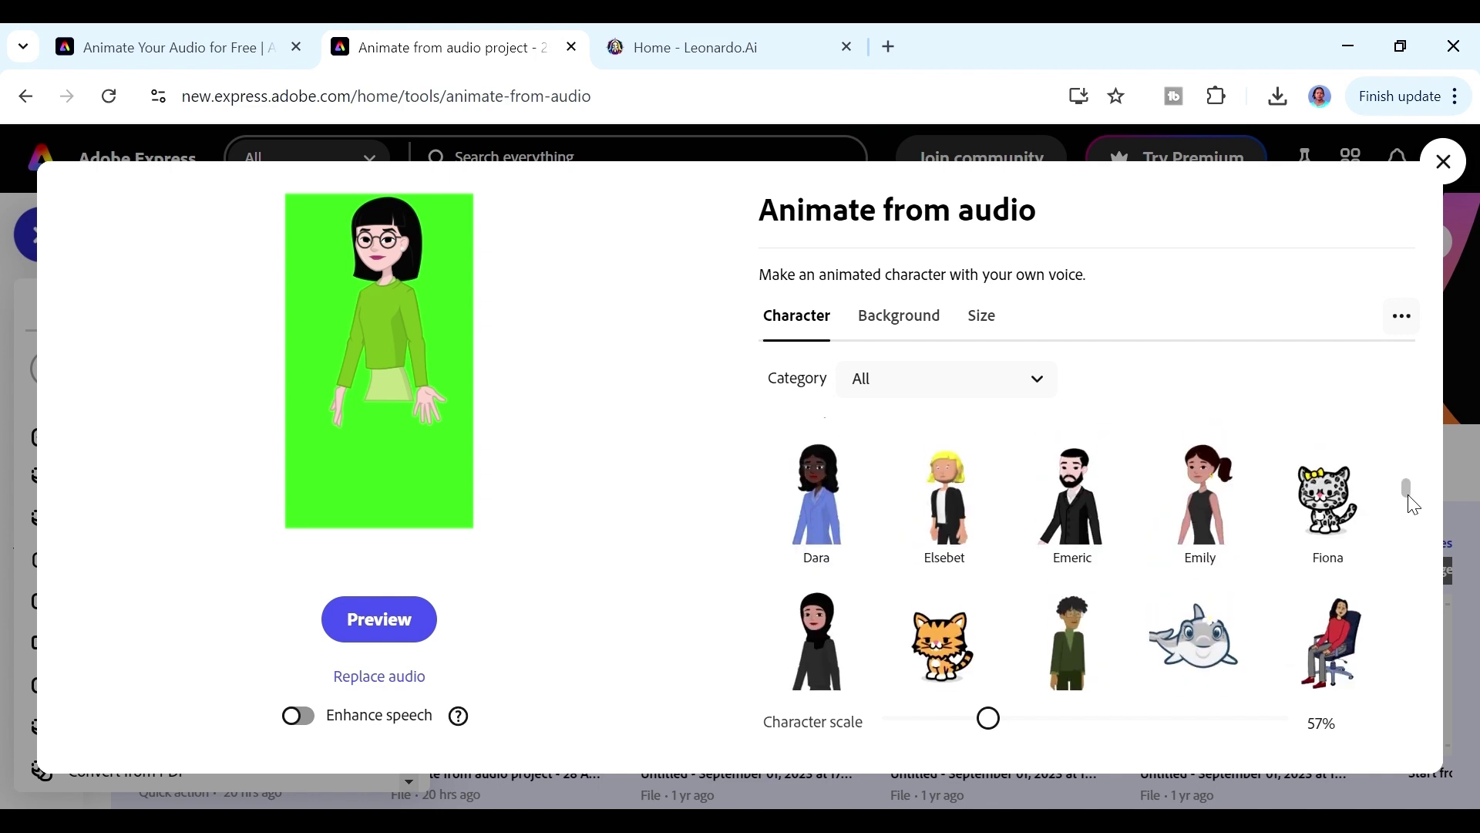
left_click(1226, 515)
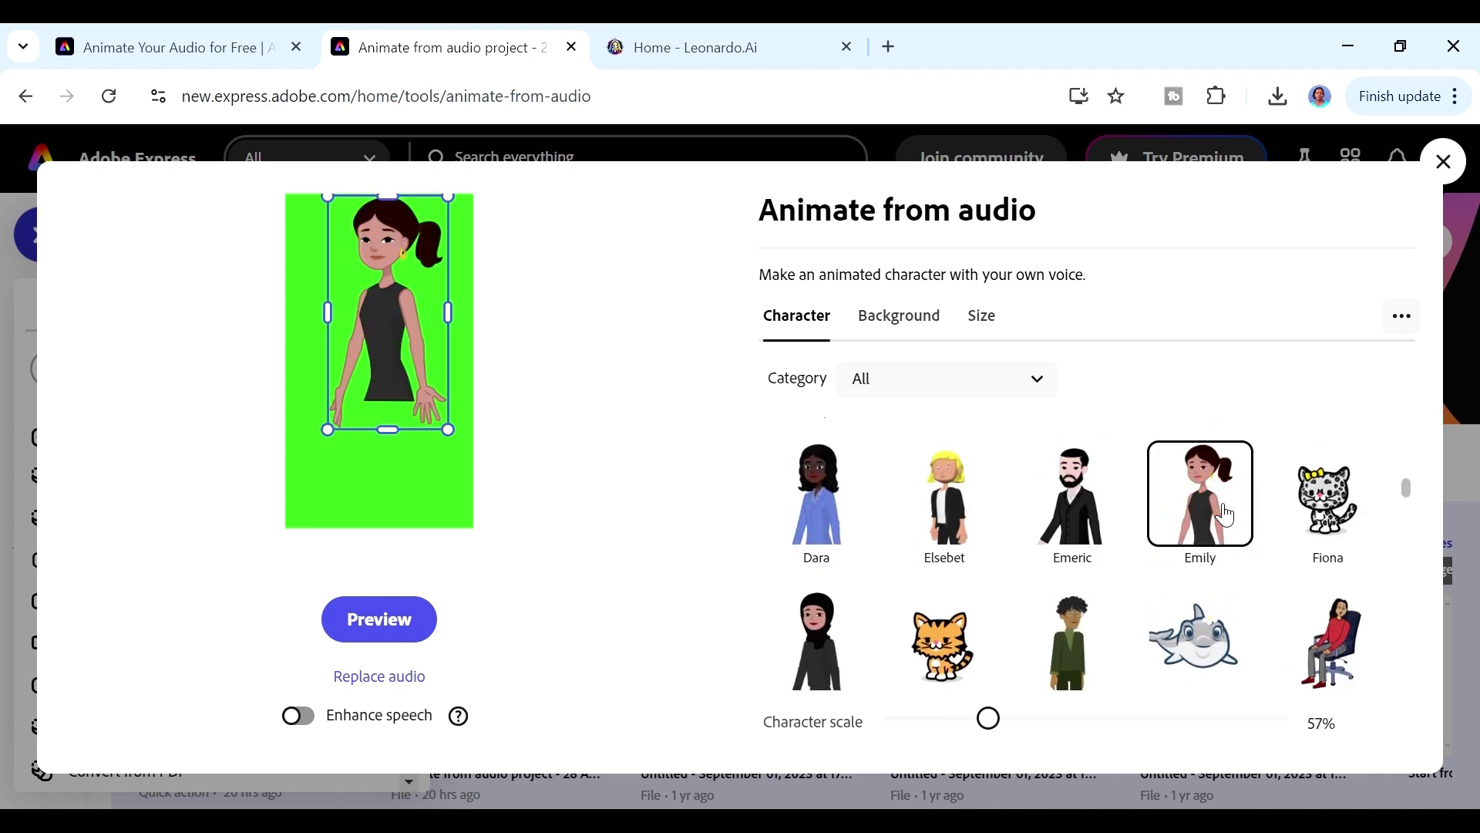
scroll(1410, 489, "down", 3)
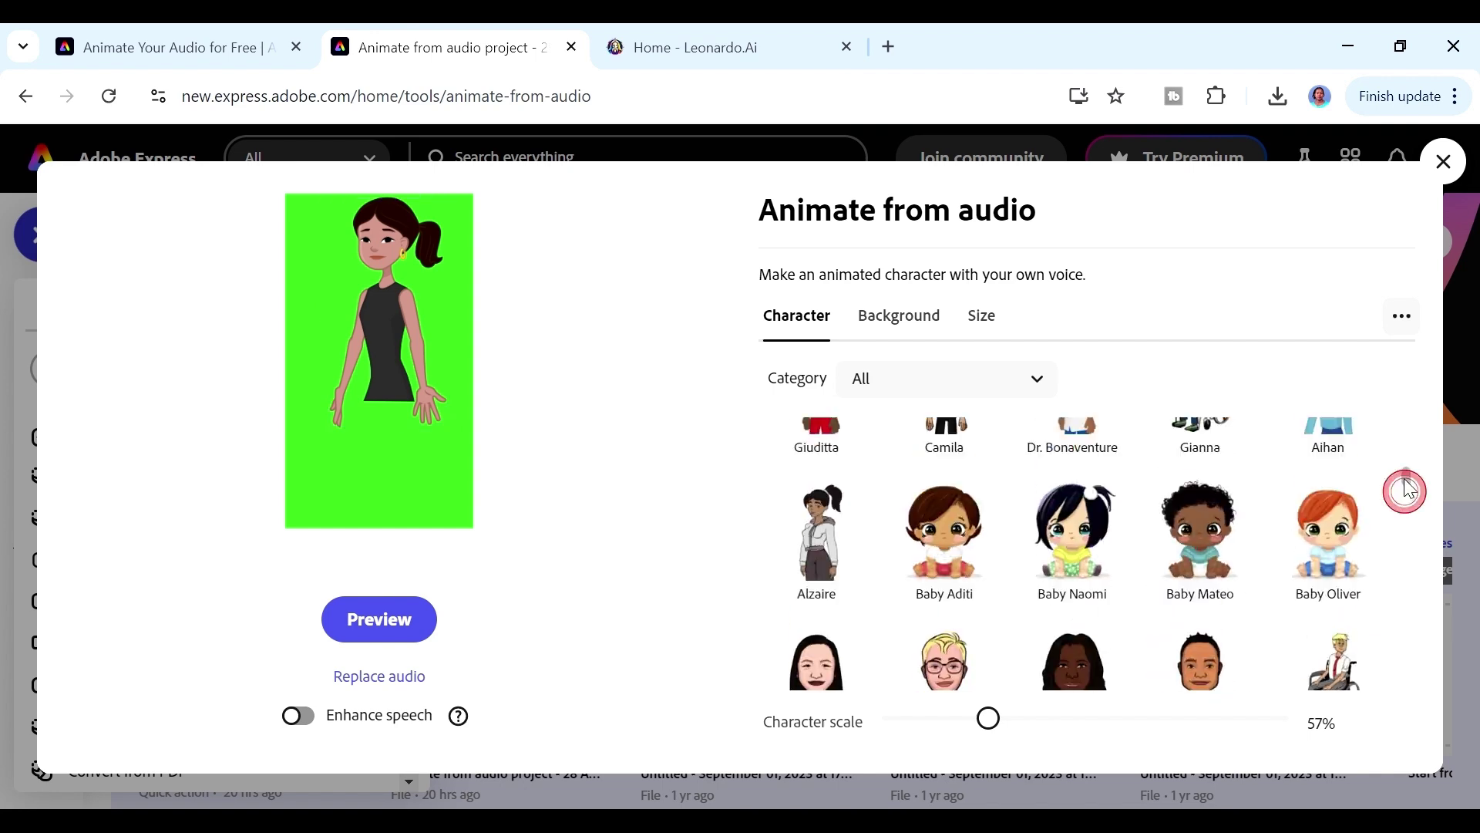
Choose the seated Naomi character and enlarge her in the frame to 74% scale.
mouse_move(1410, 488)
left_mouse_down()
mouse_move(1408, 473)
mouse_move(1405, 507)
left_mouse_up()
left_click(1334, 569)
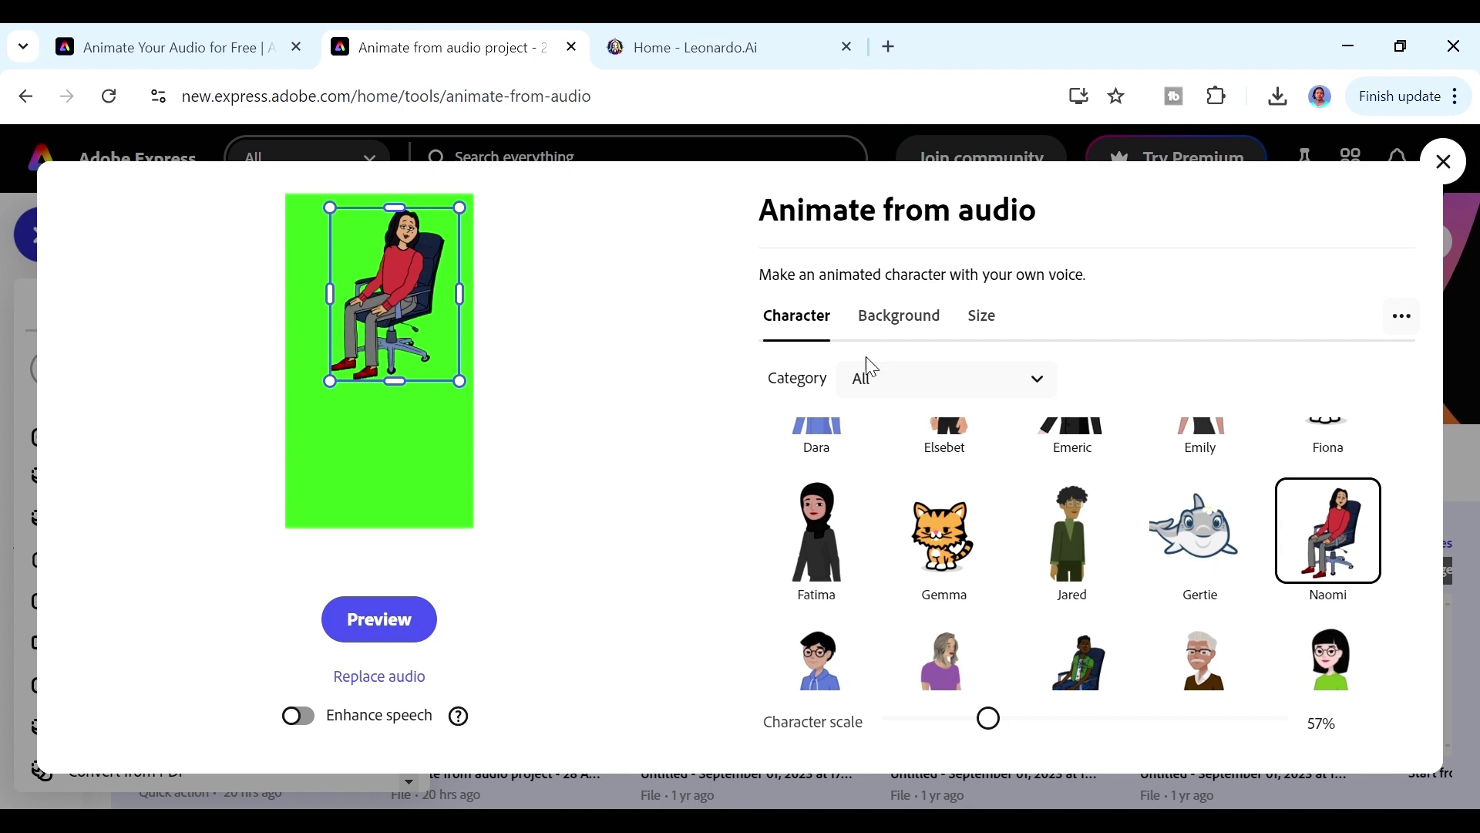
left_click_drag(455, 383, 485, 439)
Replace the dialogue audio with the Figure 2 Part 1 file from the Stick Figure Animation folder.
left_click(381, 678)
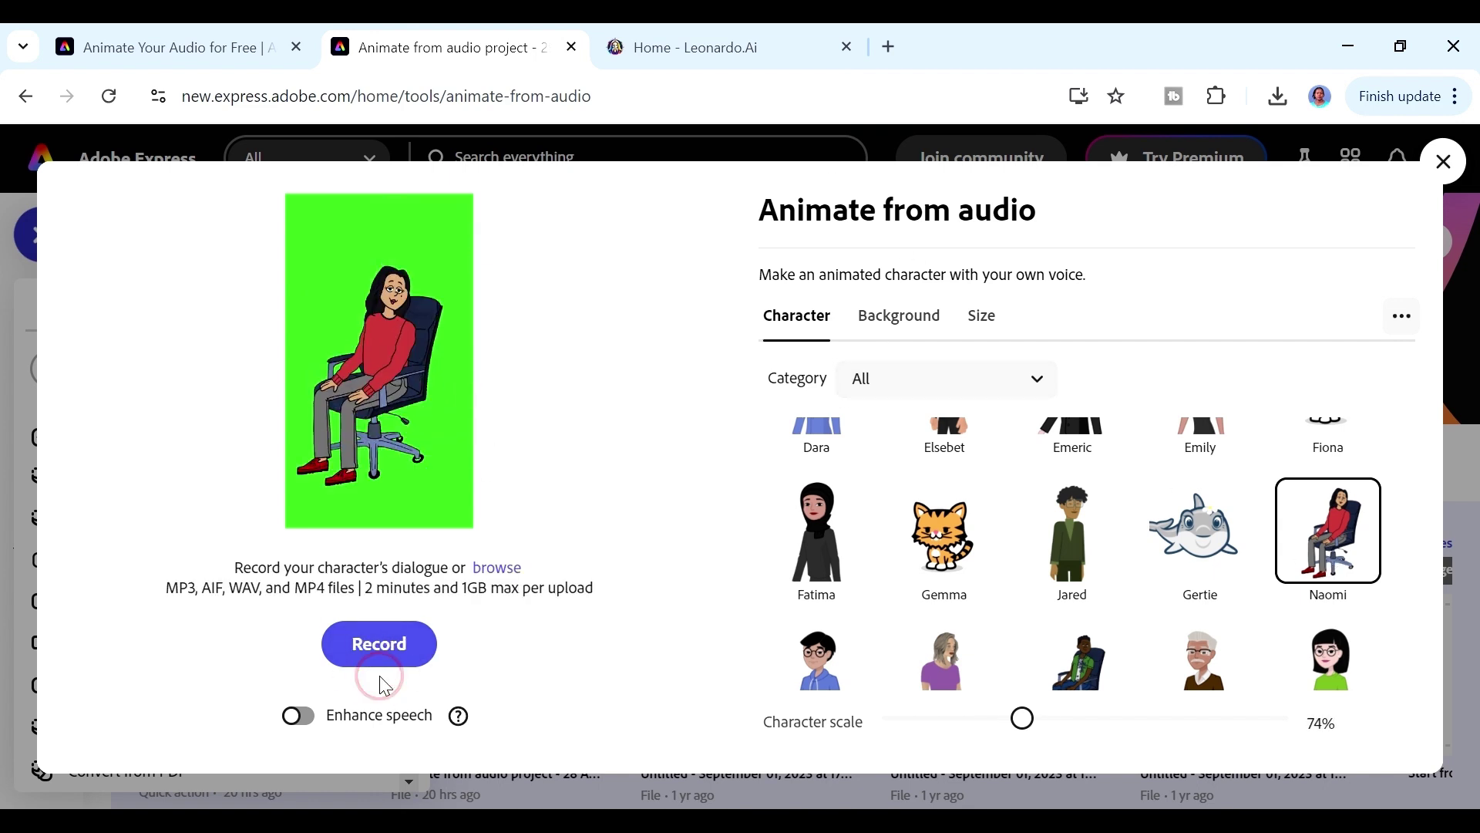
left_click(495, 574)
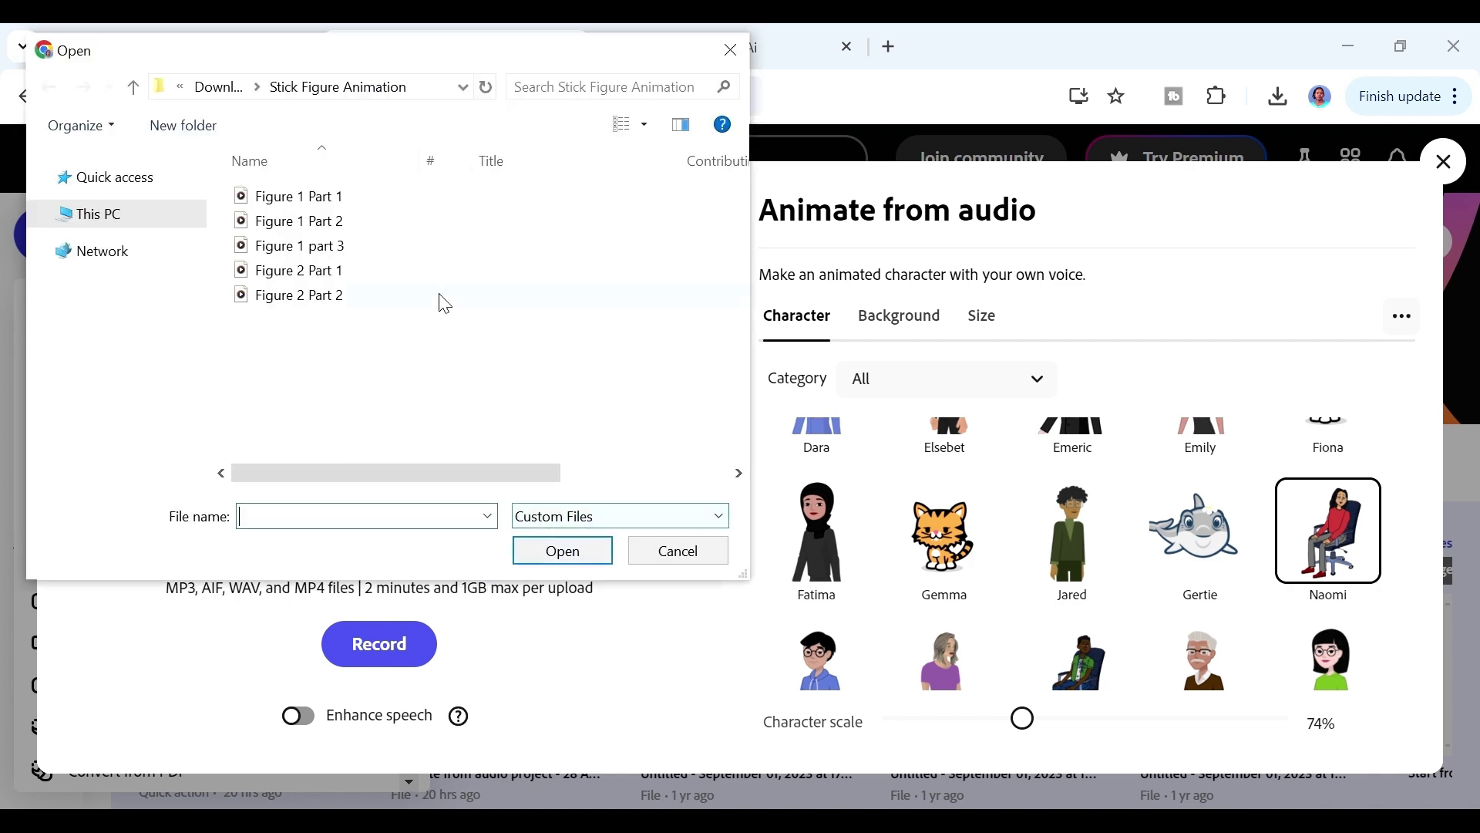
left_click(328, 270)
left_click(558, 549)
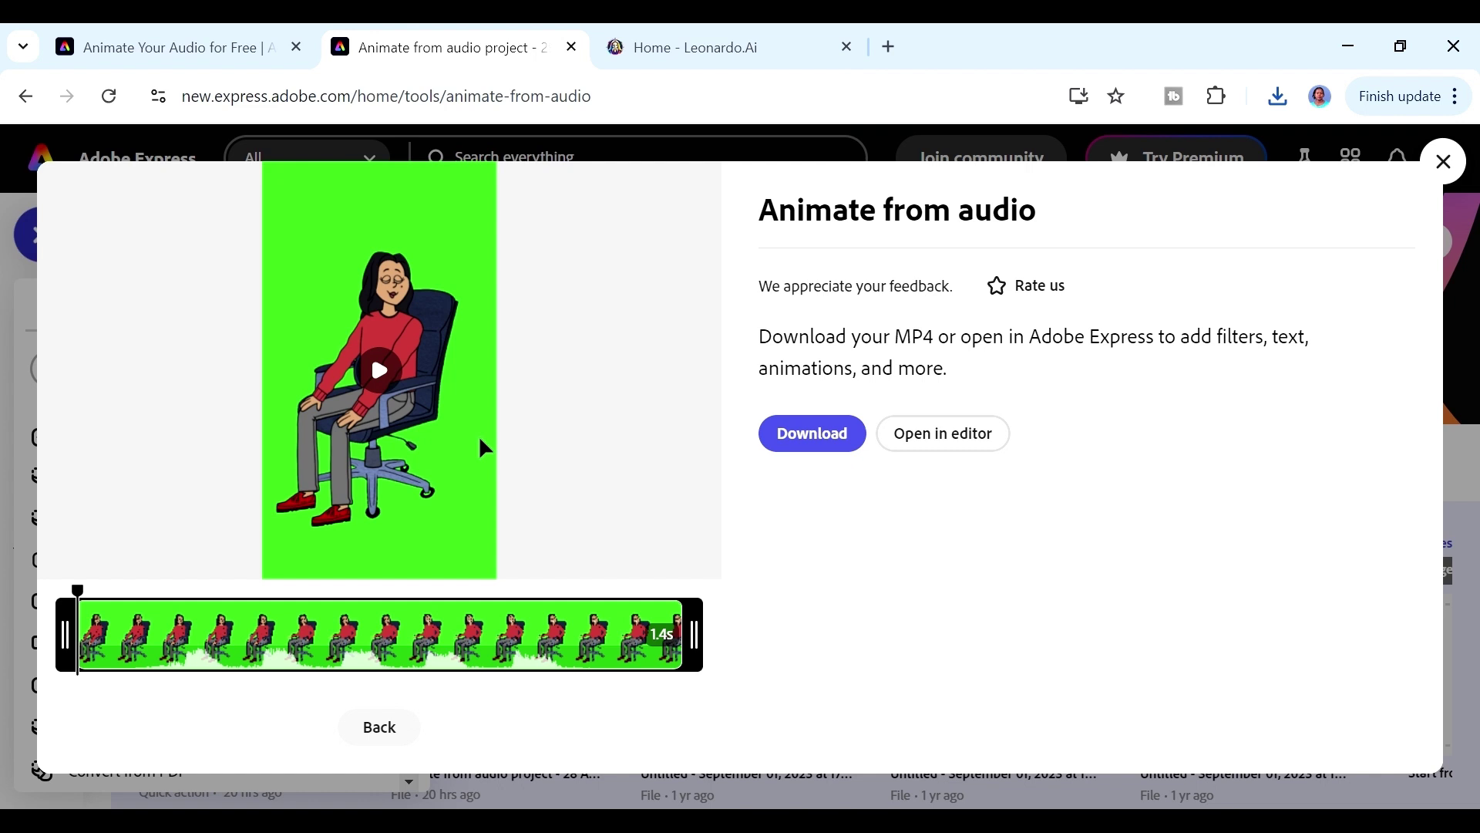
Play the seated character's Figure 2 Part 1 animation and download it as an MP4.
left_click(384, 392)
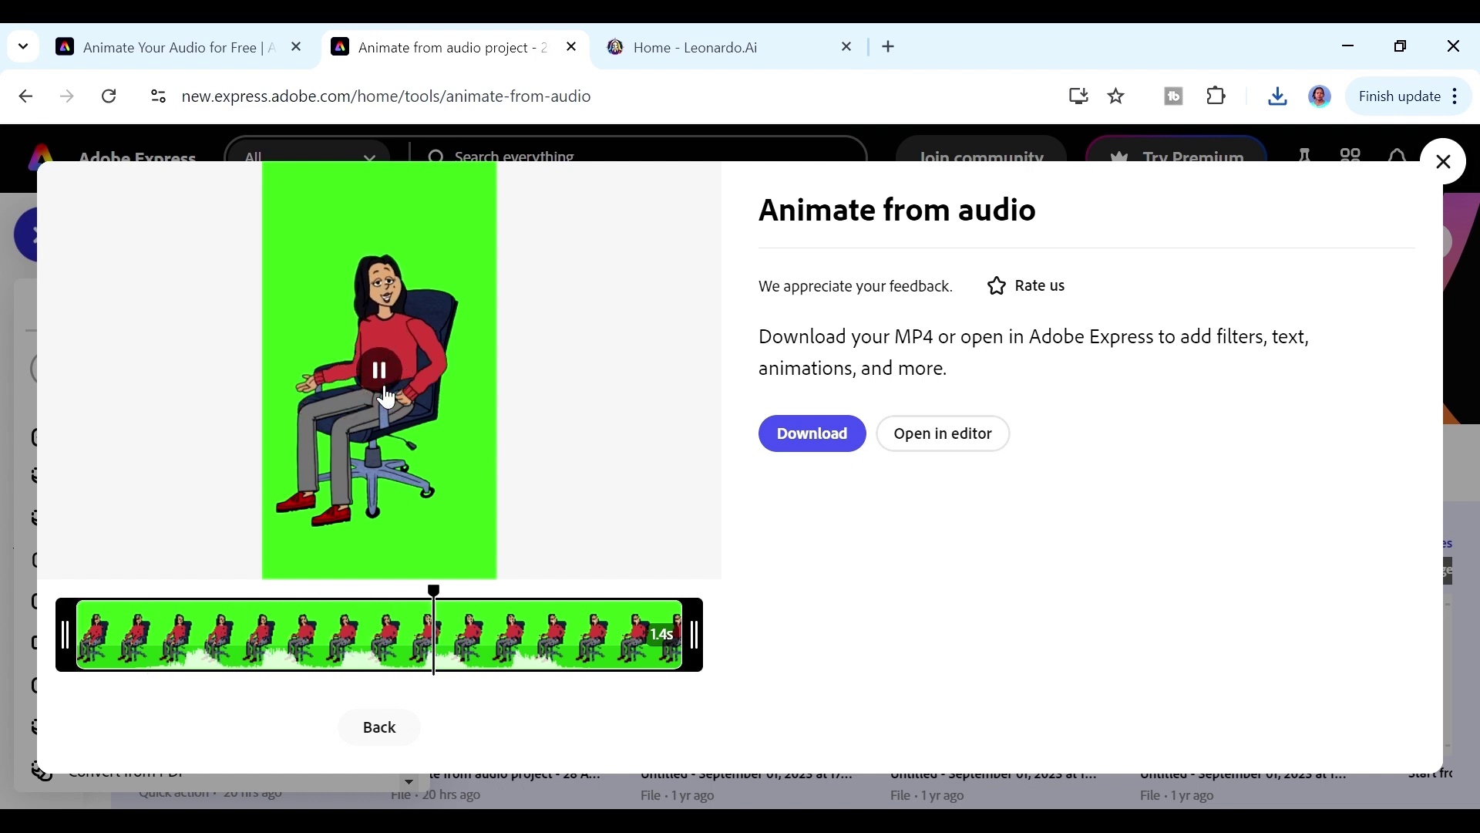
left_click(804, 441)
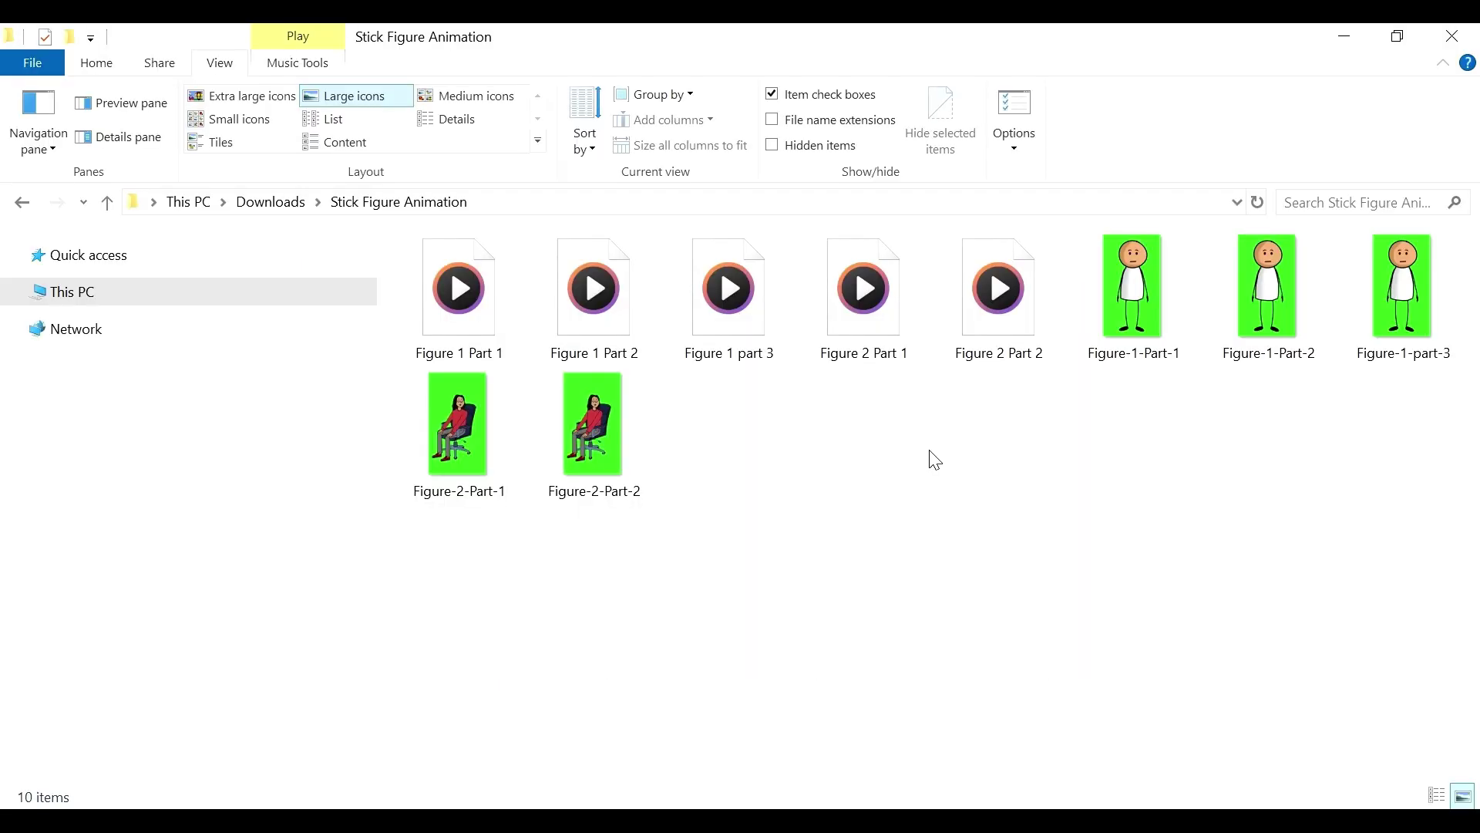
Switch to Leonardo.Ai's Image Creation and generate images from the prompt "Cartoon empty classroom disney pixar animation".
left_click(1060, 457)
key("alt+Tab")
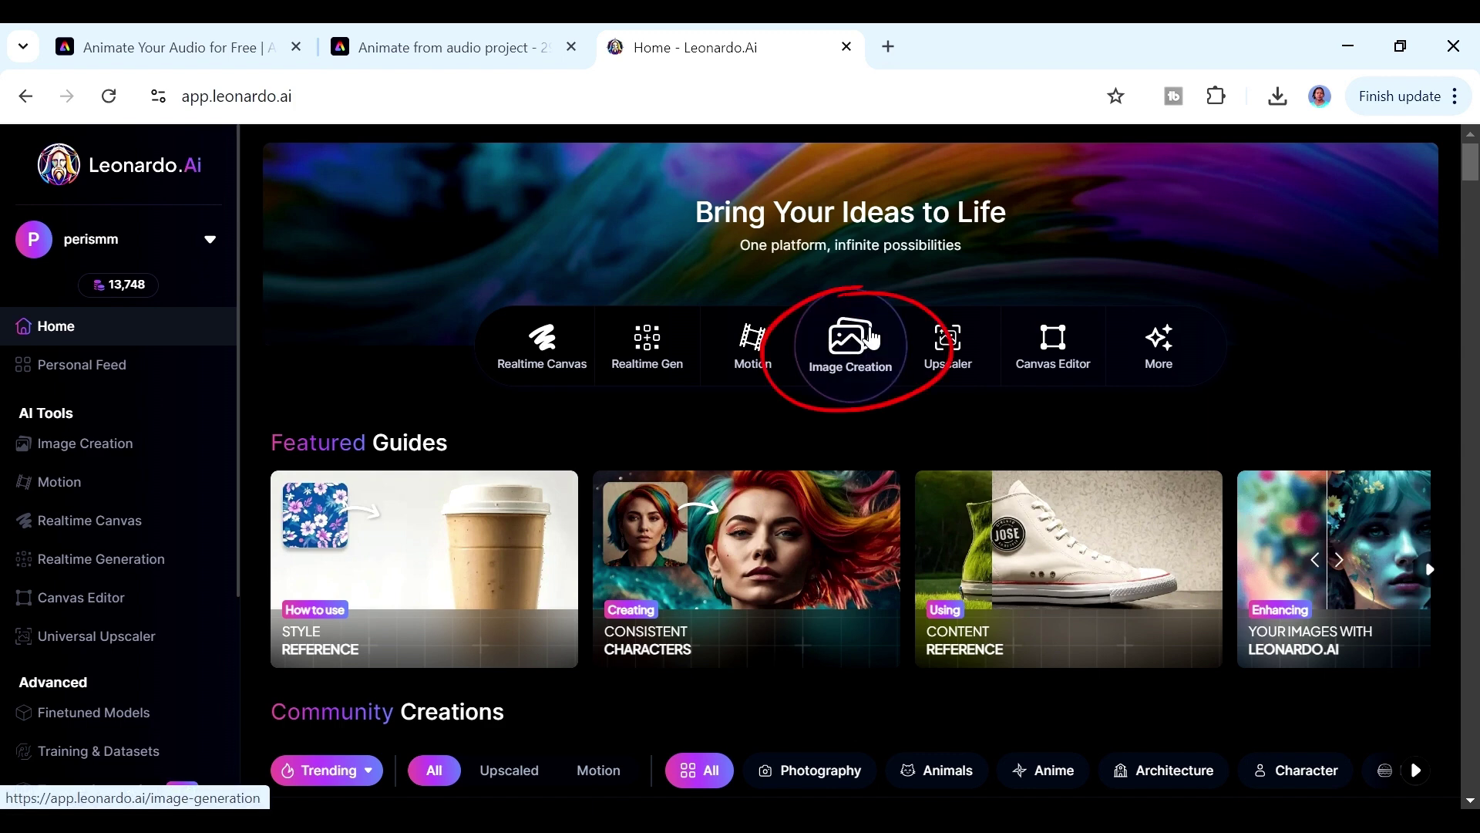
left_click(870, 339)
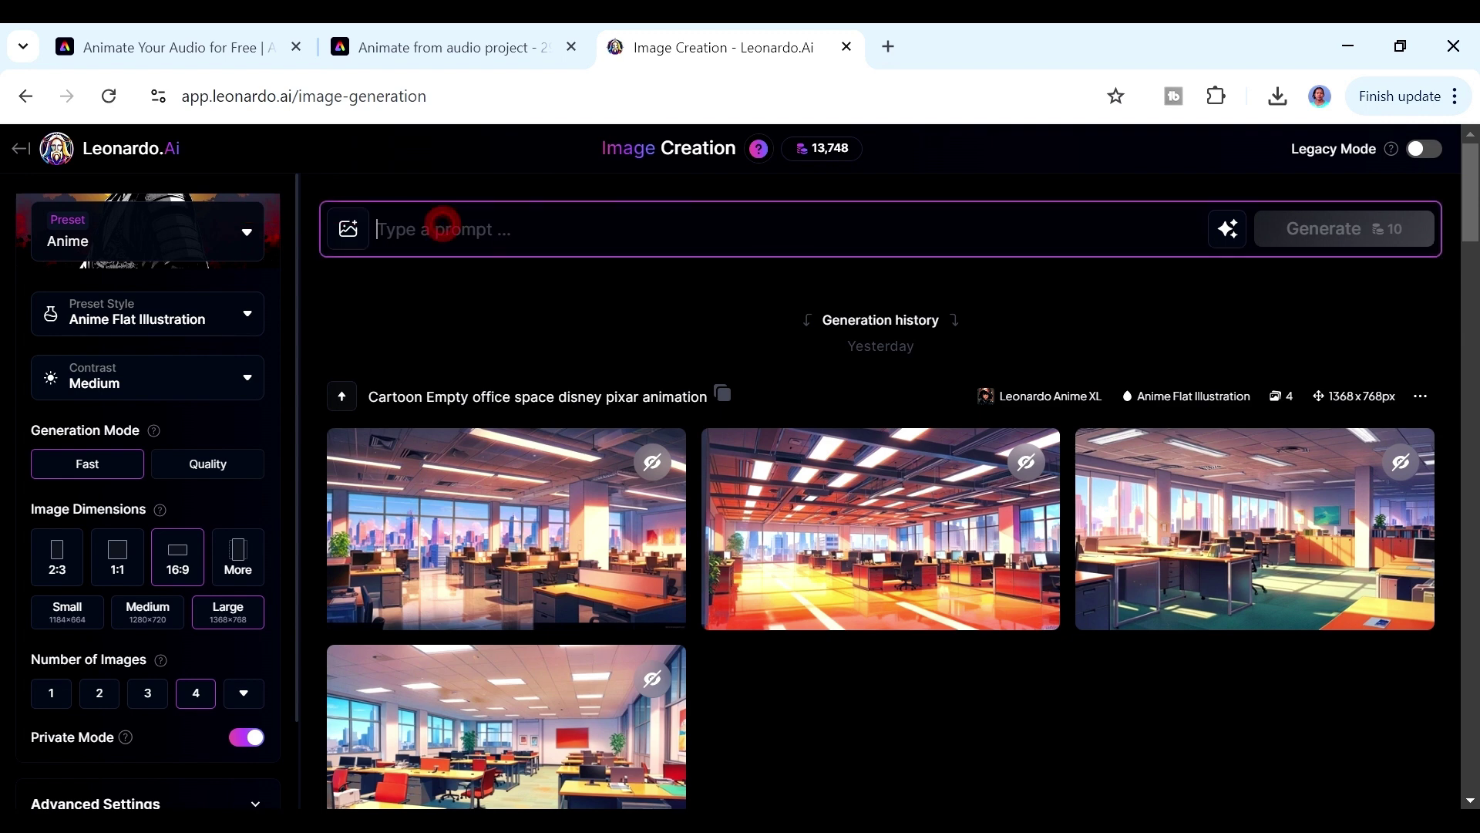
type("Cartoon empty classroom disney pixar animation")
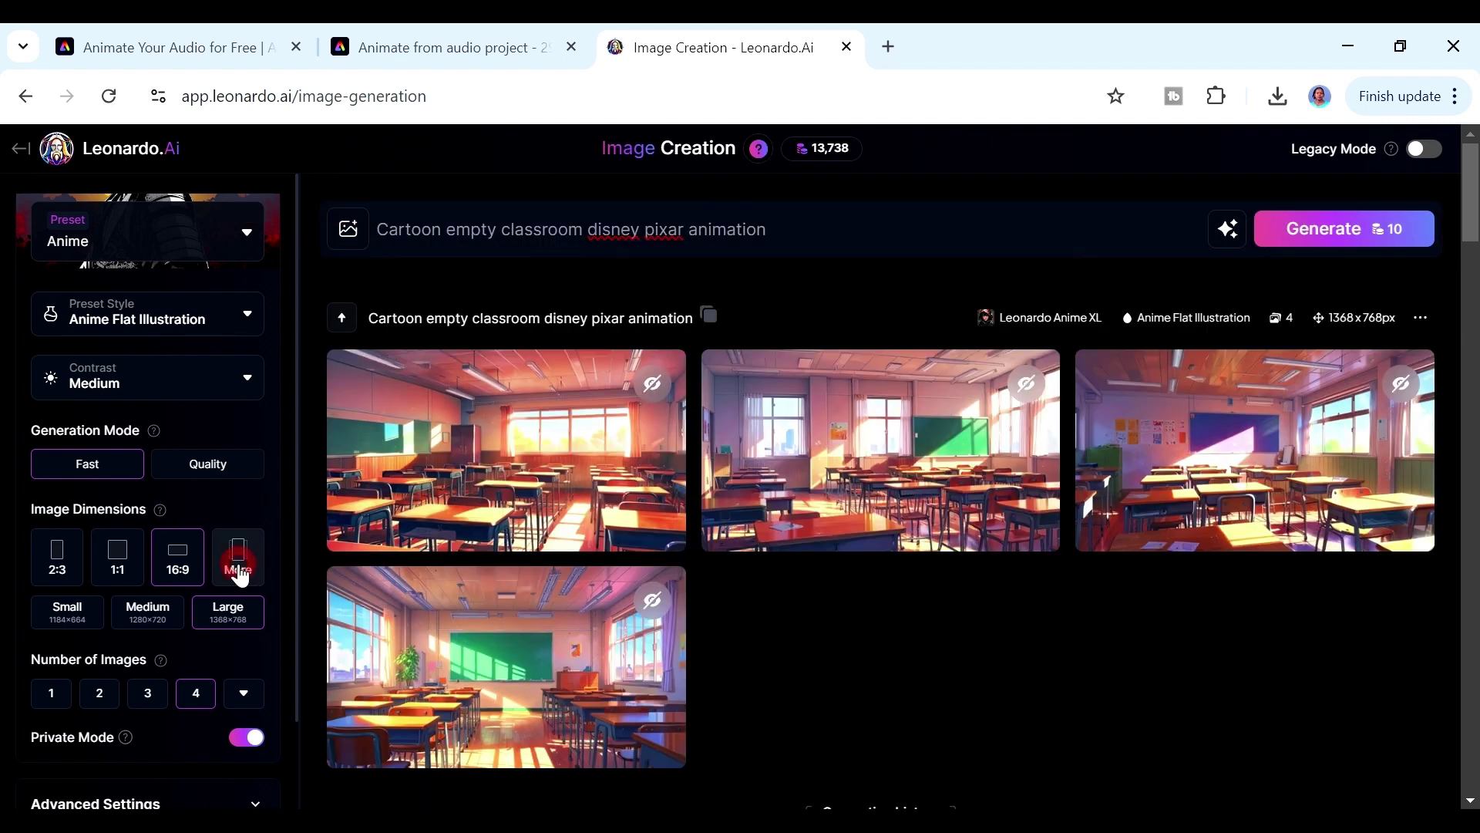
Set the image dimensions to TikTok (9:16) and generate the classroom images again.
left_click(238, 567)
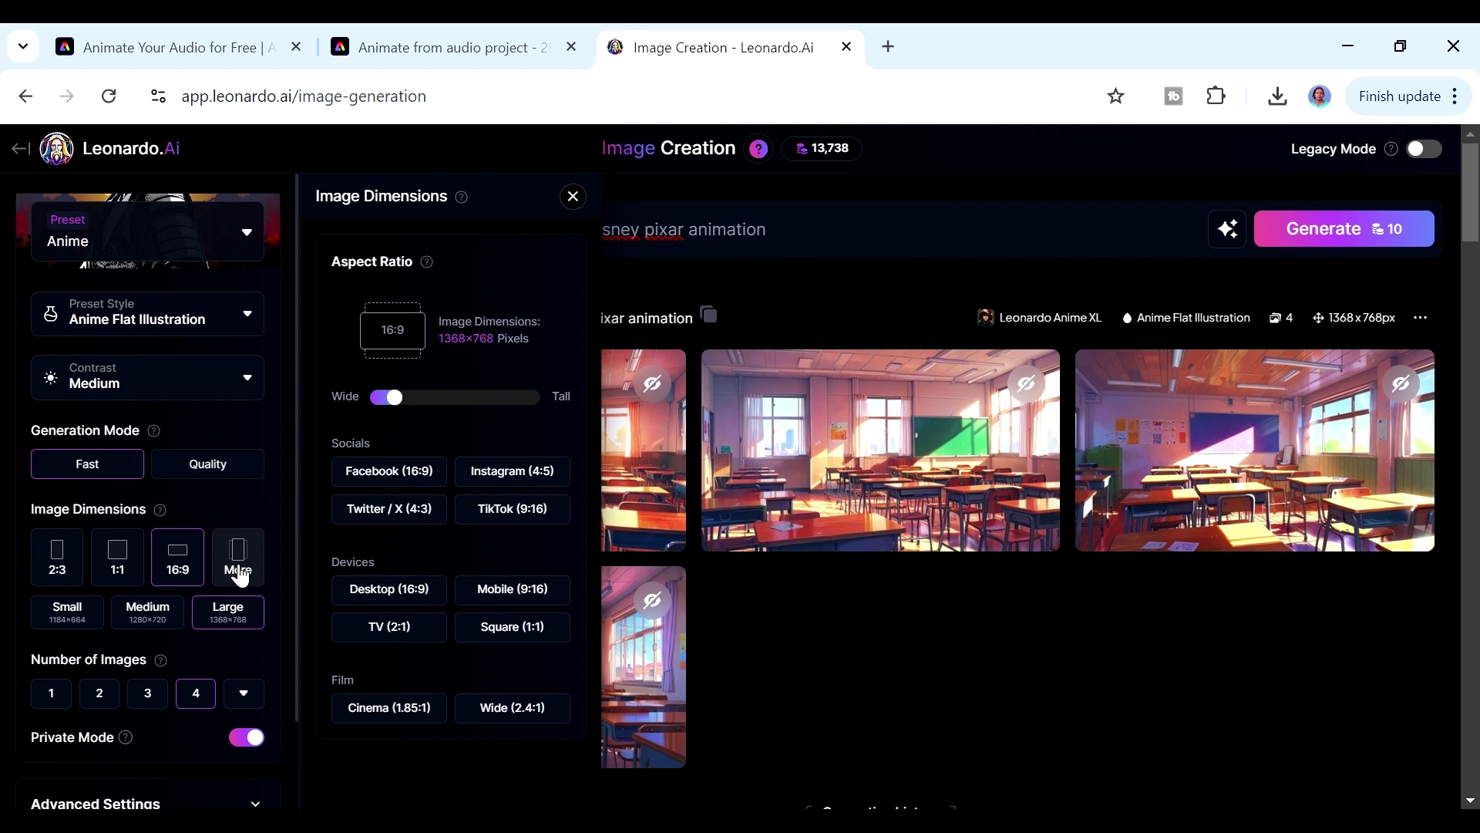
left_click(513, 518)
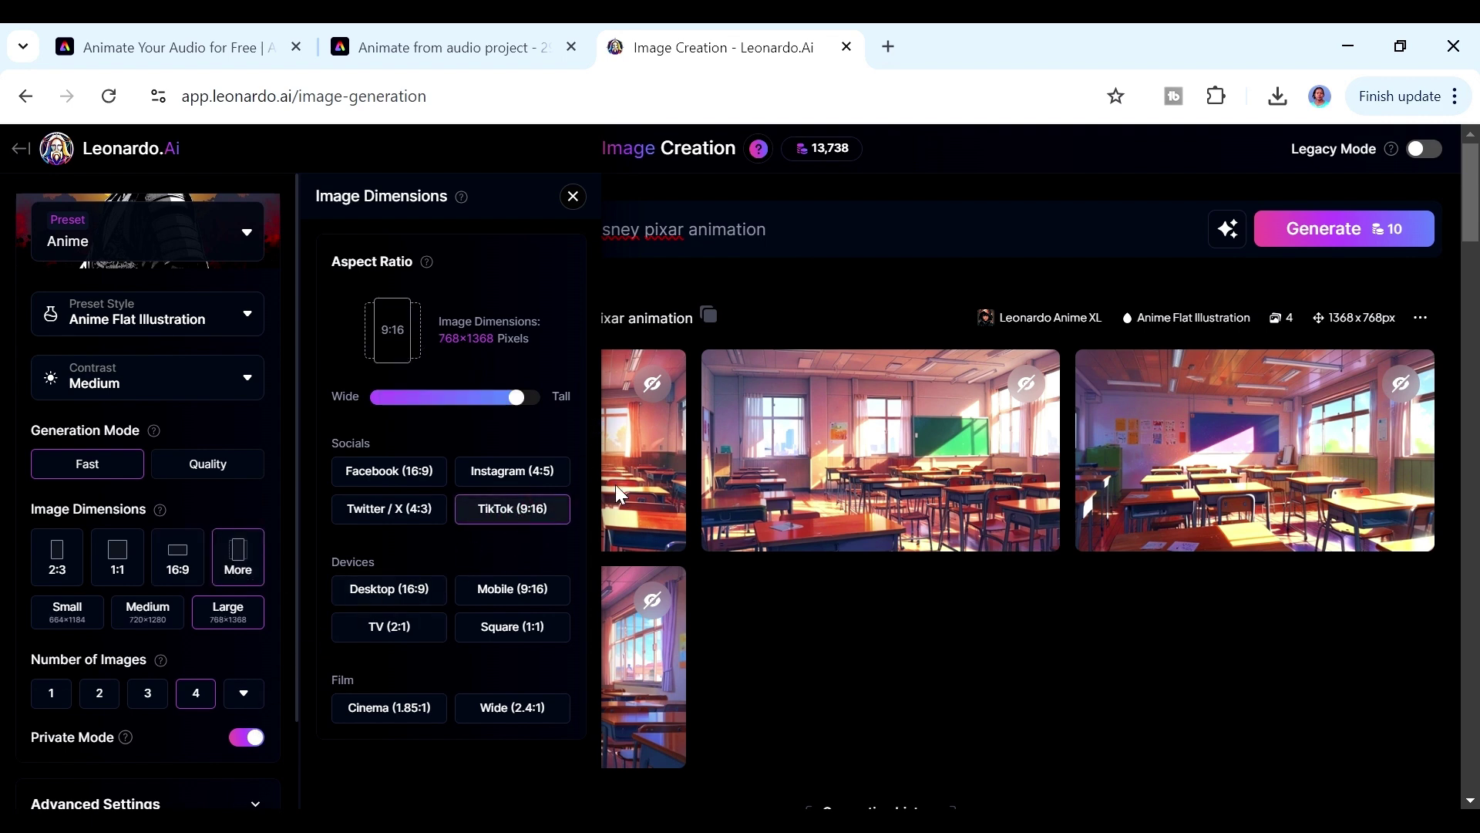
left_click(802, 289)
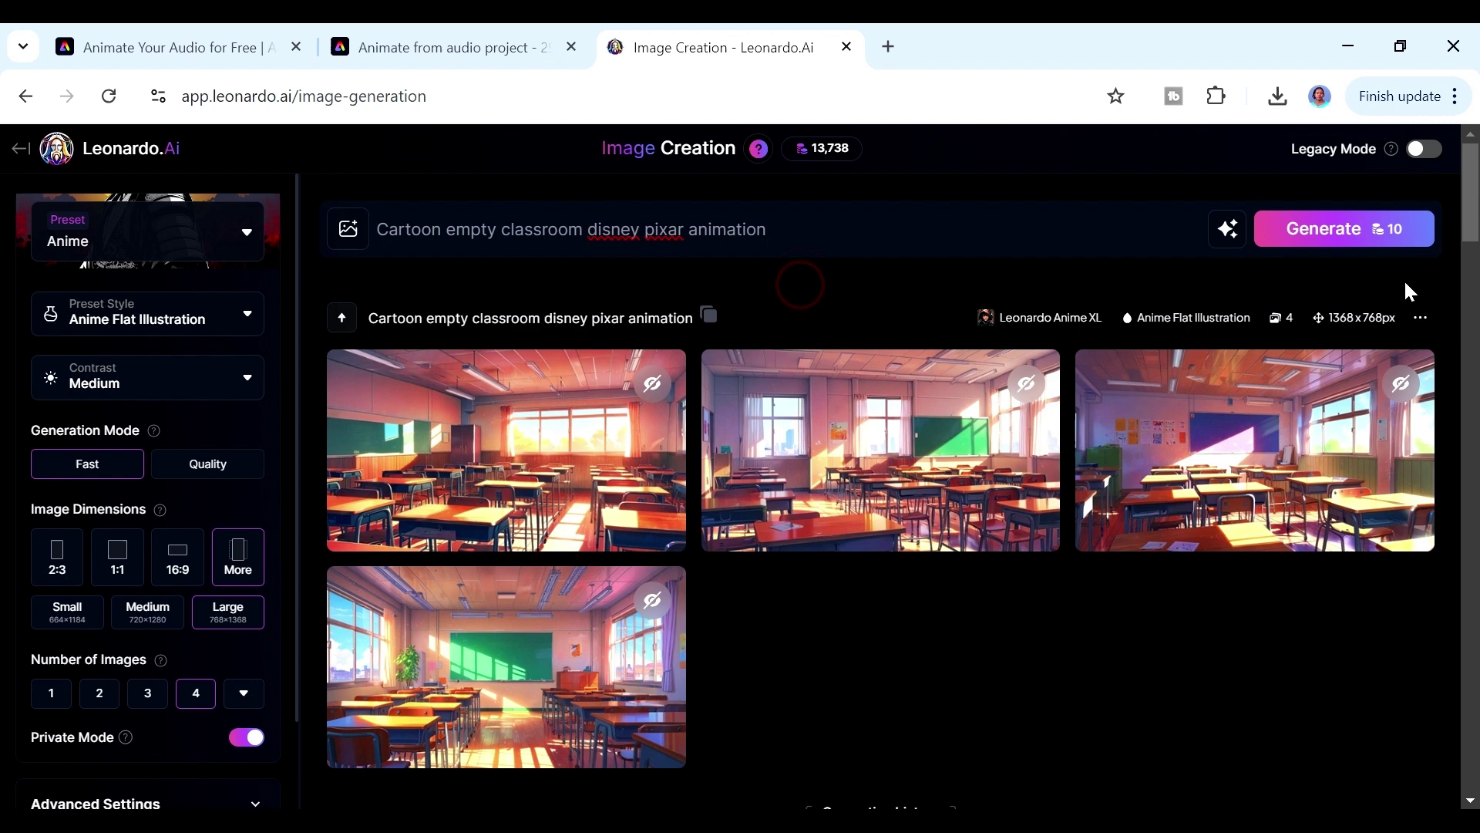
left_click(1351, 229)
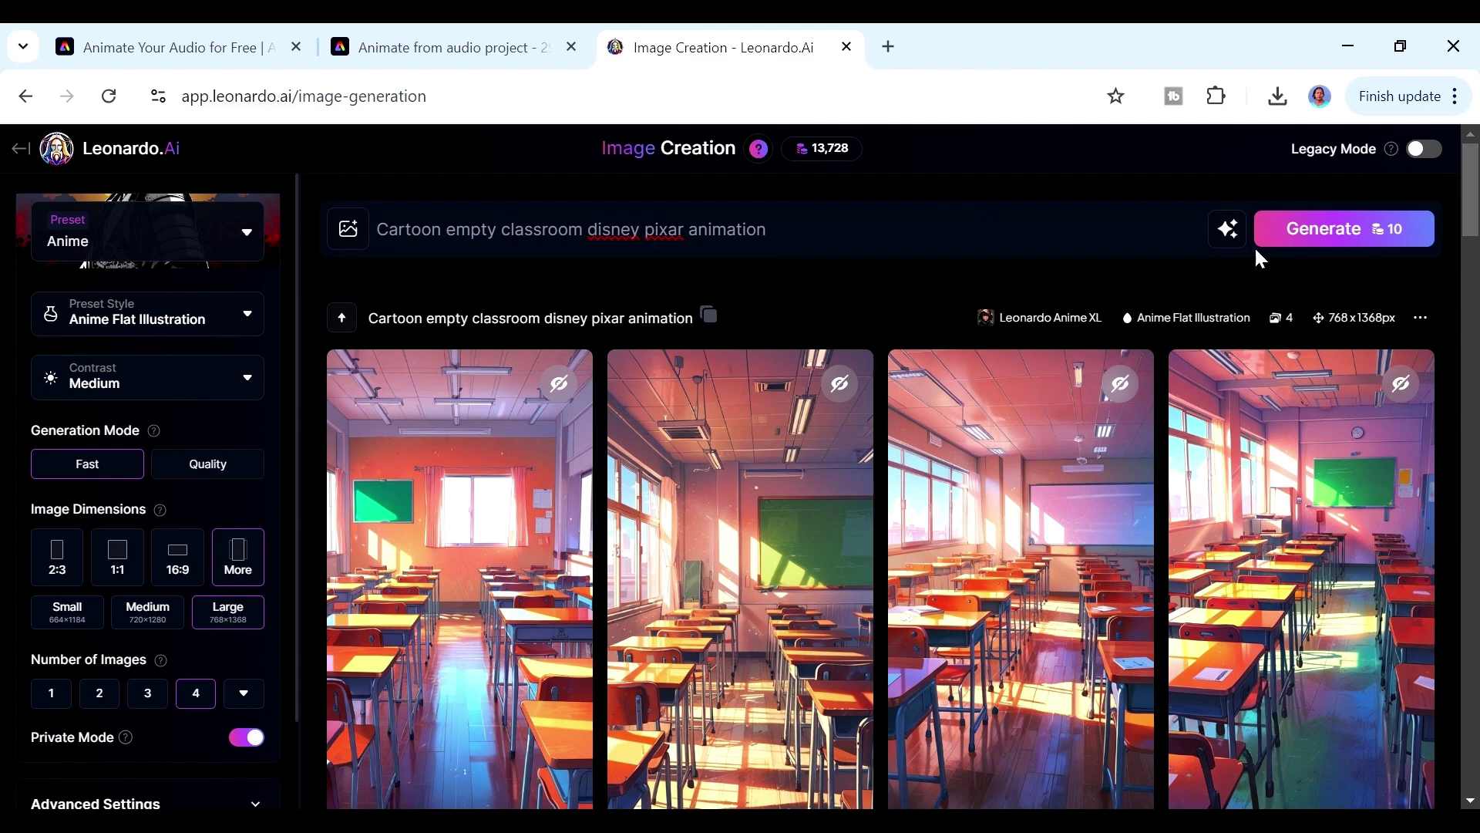
Open the third vertical classroom image and download it.
left_click(1010, 694)
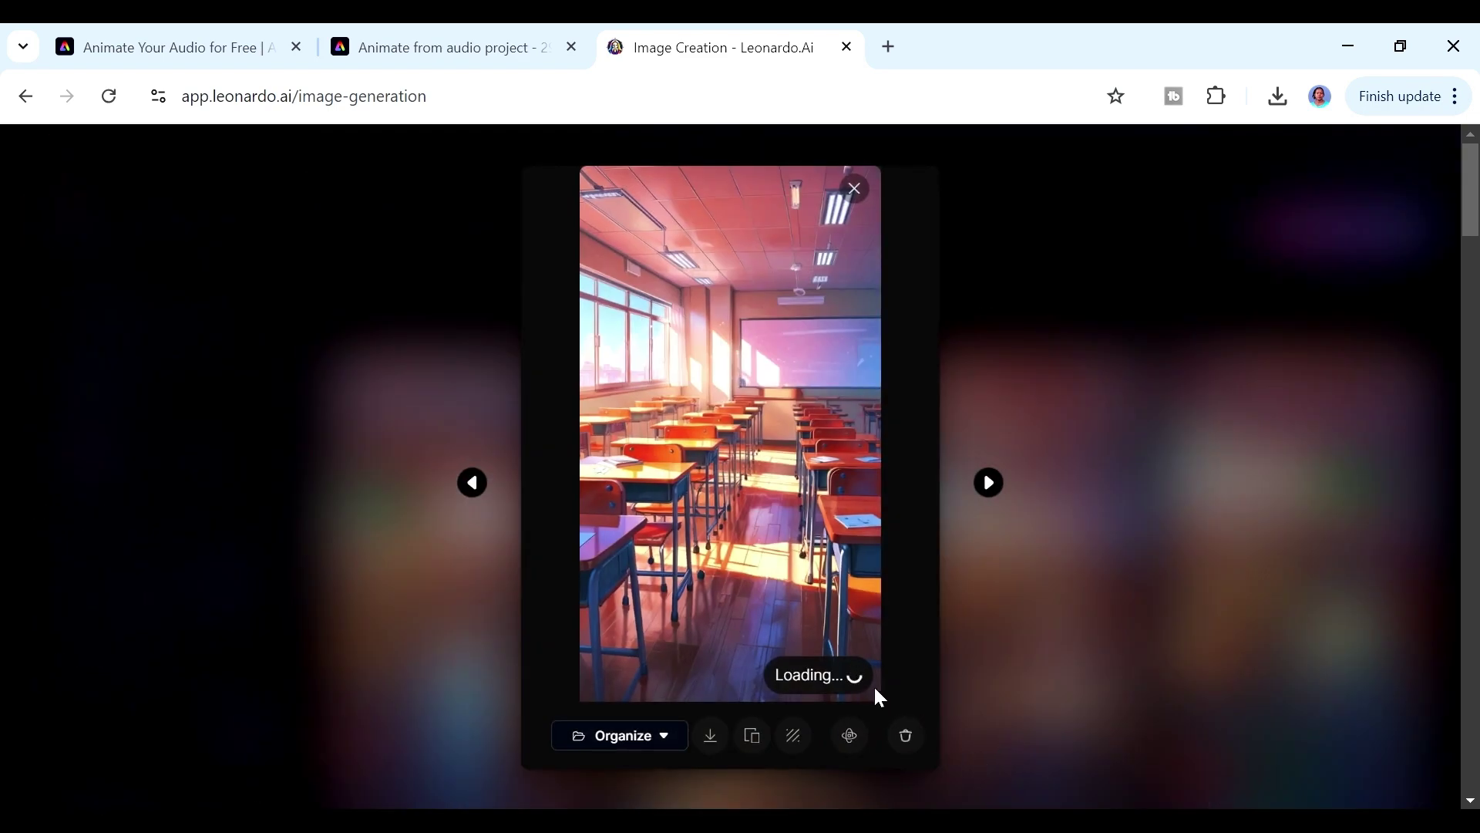
left_click(712, 738)
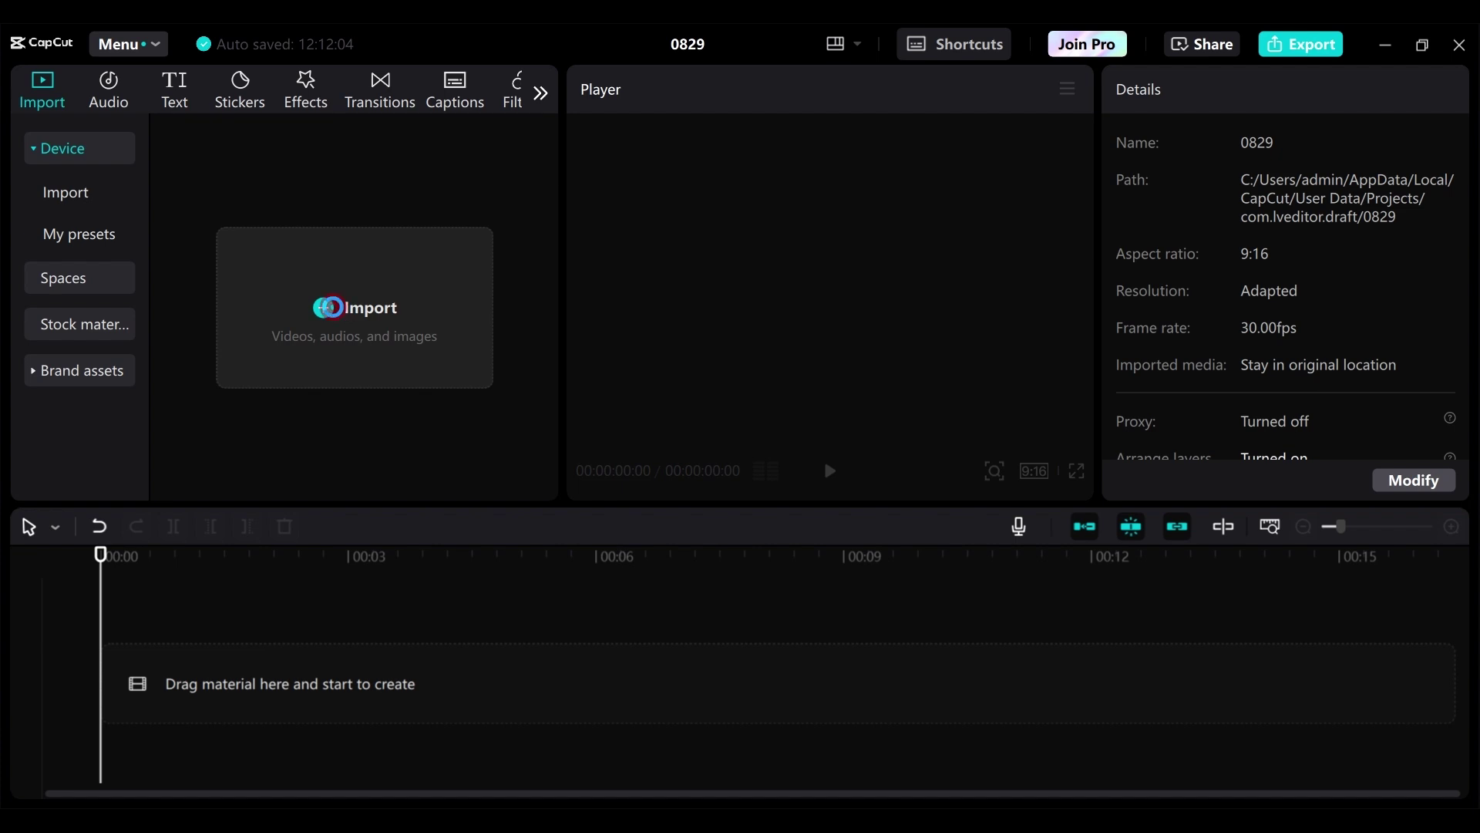
Switch to CapCut and import the classroom image with all three Figure 1 clips and both Figure 2 clips from the Stick Figure Animation folder.
left_click(337, 312)
left_click(751, 506, "ctrl")
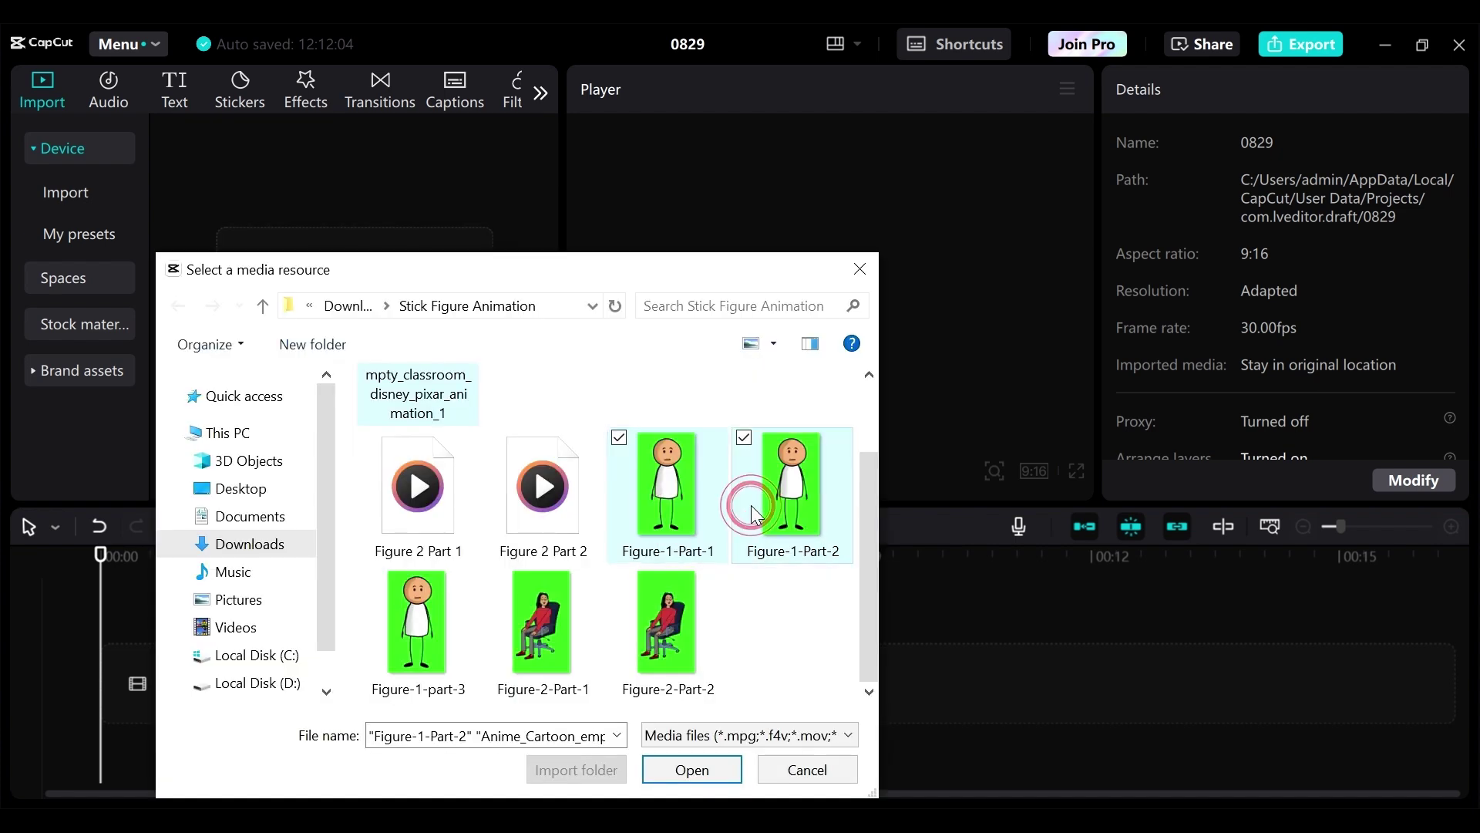
left_click(688, 597, "ctrl")
left_click(552, 606, "ctrl")
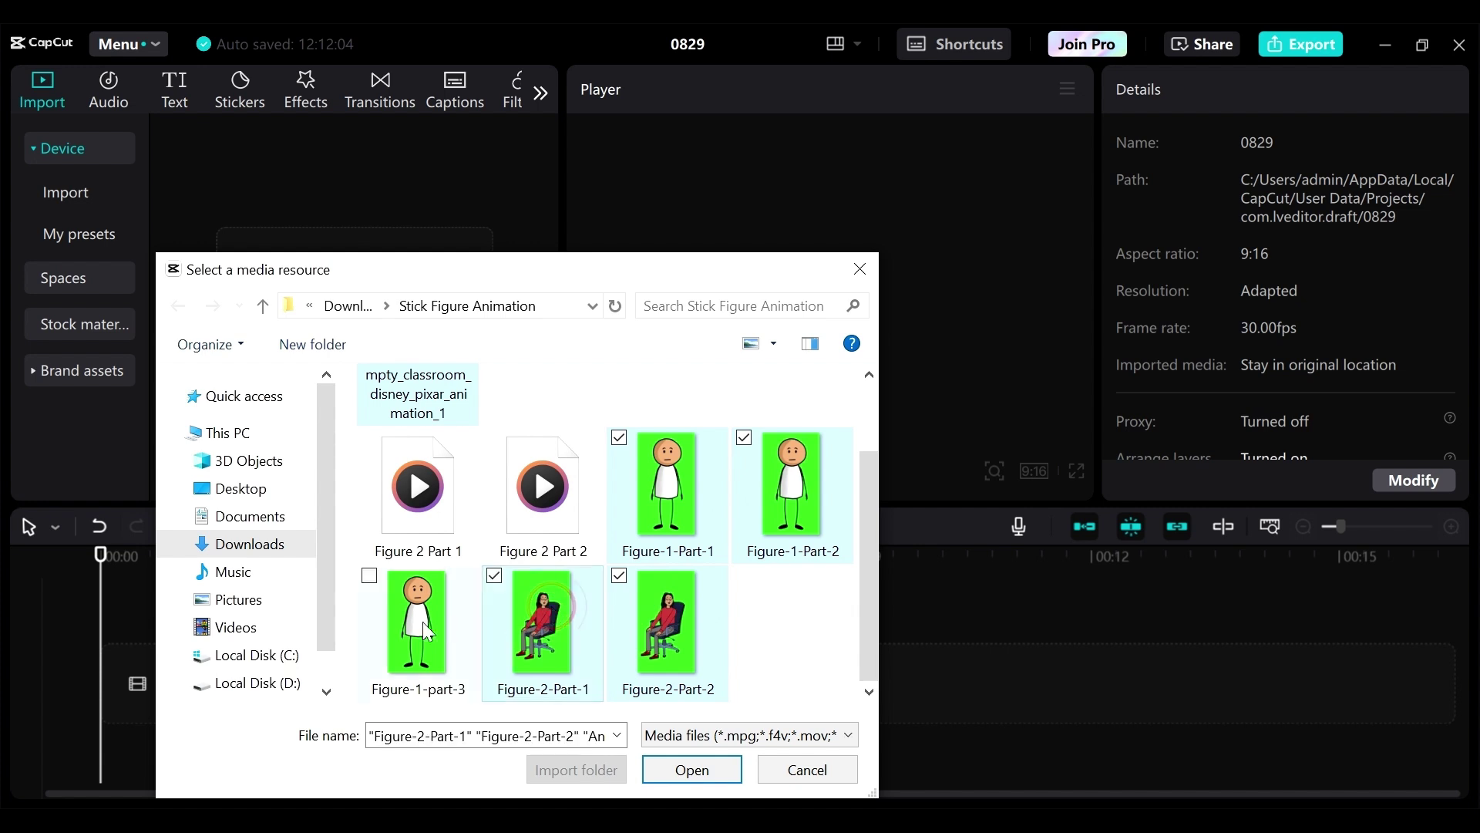
left_click(401, 620, "ctrl")
left_click(689, 767)
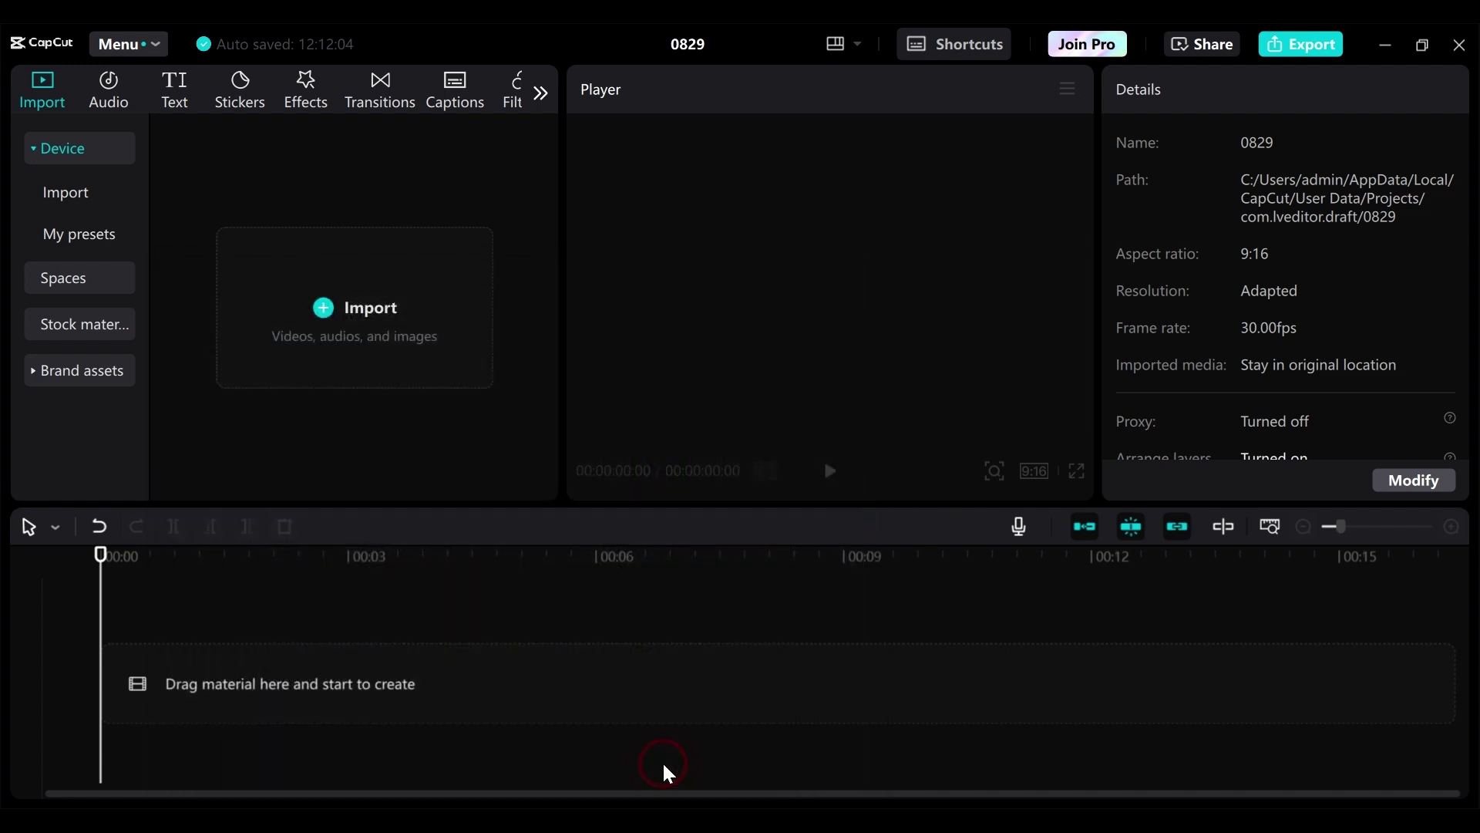
left_click(485, 355)
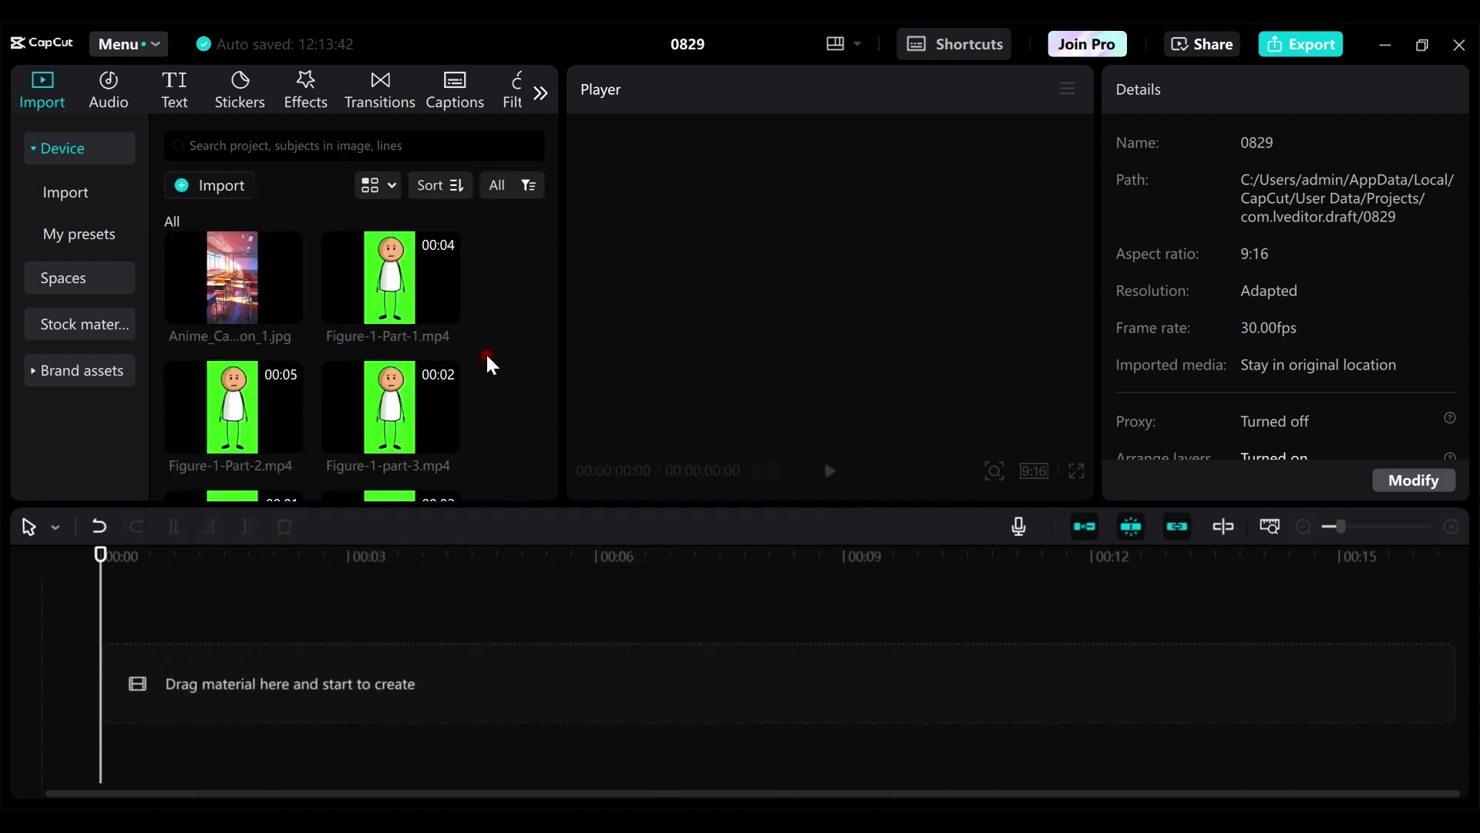
Lay the classroom image on the main track, sequence Figure-1-Part-1, Figure-2-Part-1, Figure-1-Part-2 and Figure-1-part-3 above it, and stack Figure-2-Part-2 over the last clip.
left_click_drag(237, 290, 219, 673)
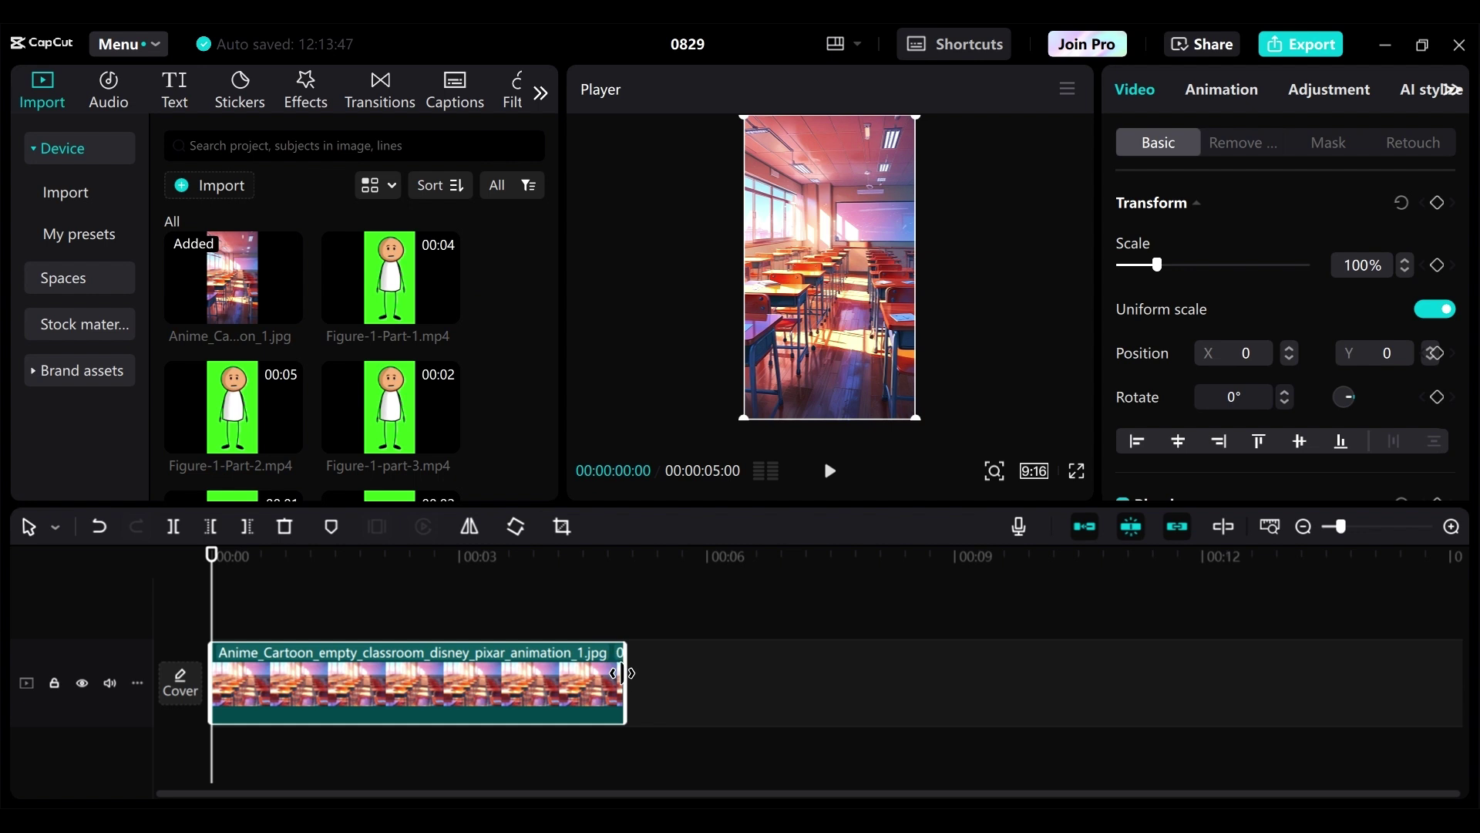
mouse_move(399, 261)
left_mouse_down()
mouse_move(275, 567)
mouse_move(216, 601)
left_mouse_up()
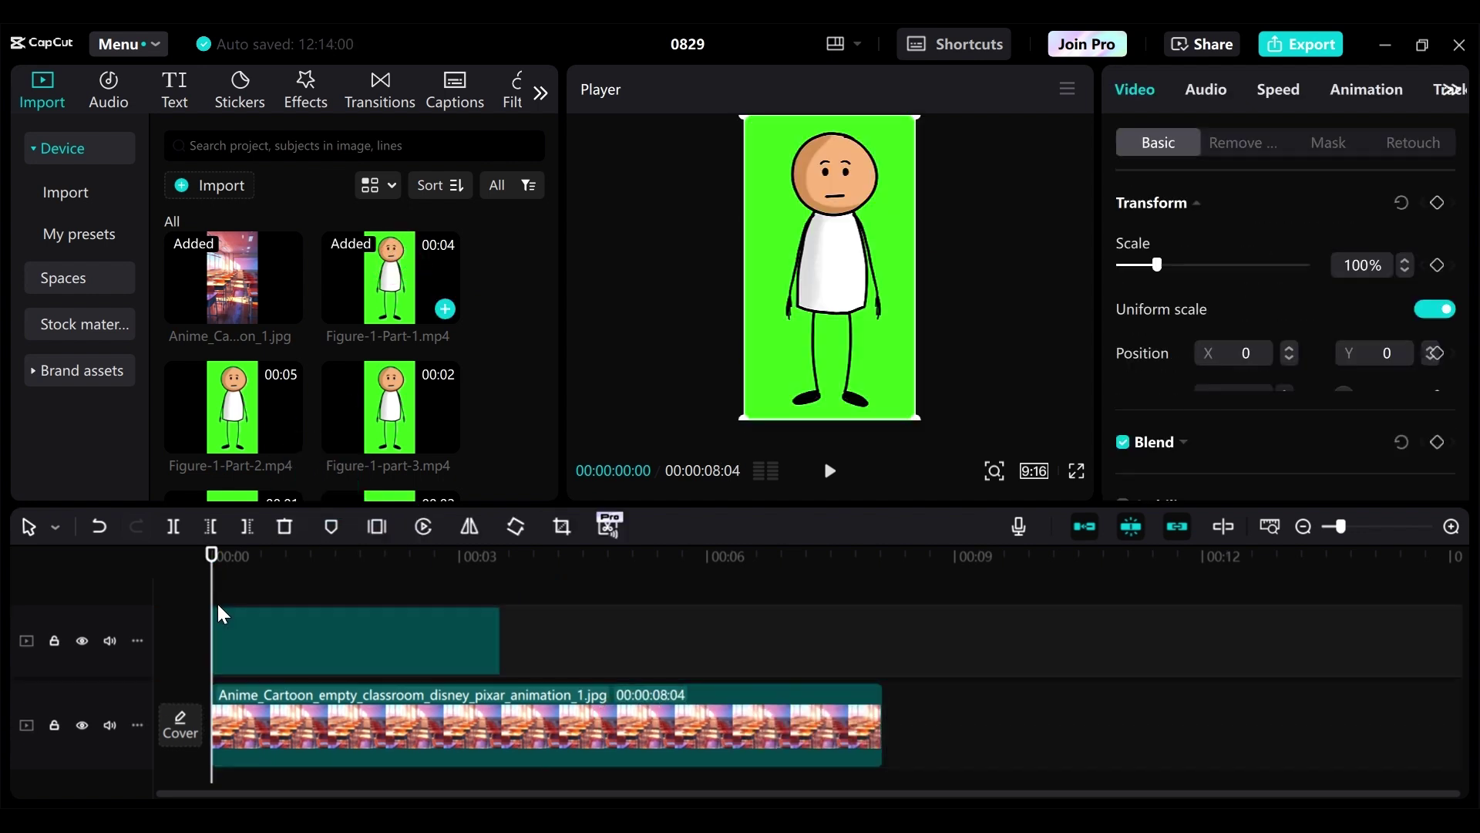
left_click_drag(552, 288, 538, 424)
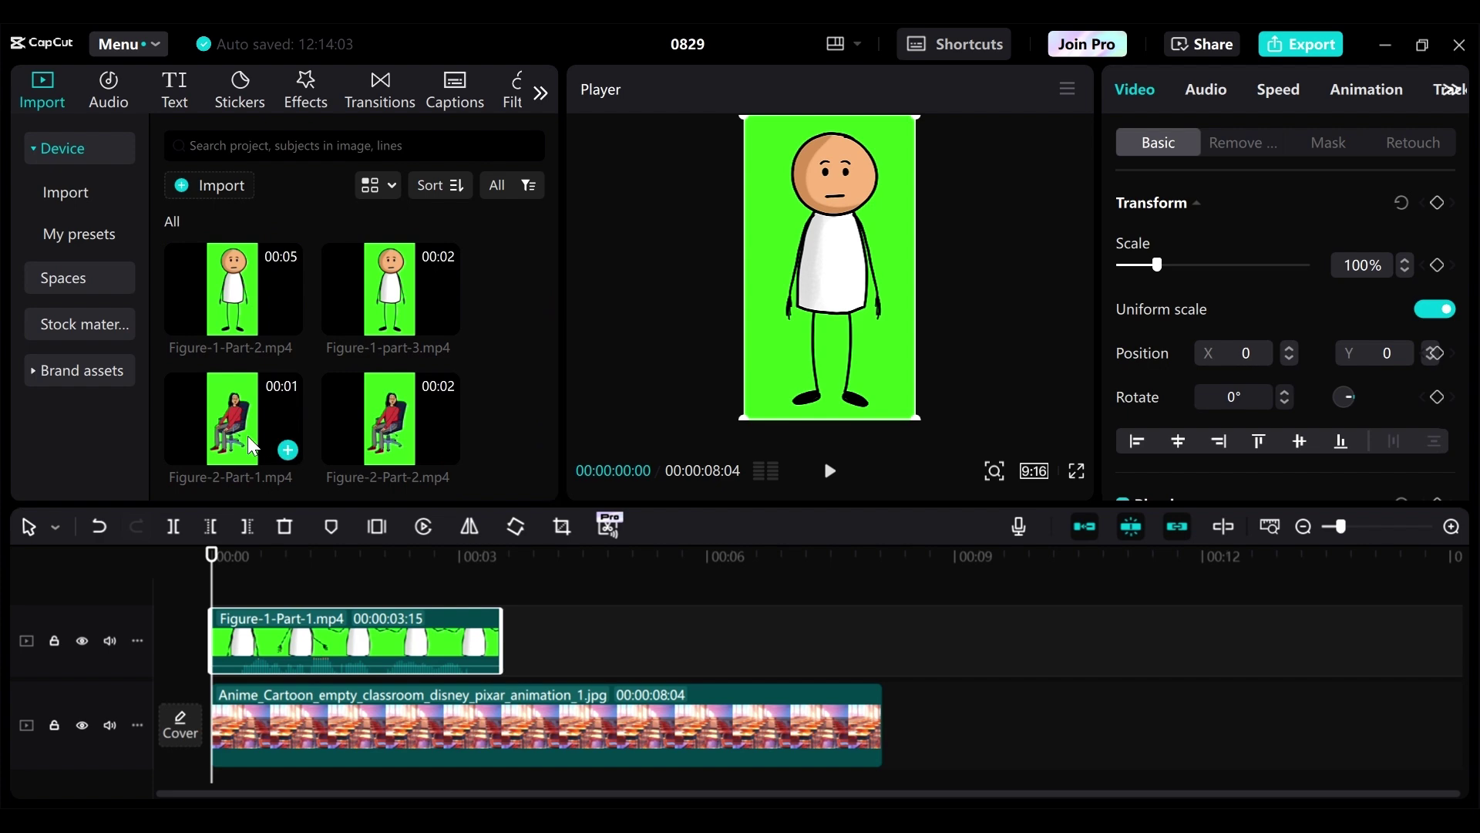
left_click_drag(248, 436, 503, 637)
left_click_drag(235, 289, 581, 644)
left_click_drag(391, 293, 933, 577)
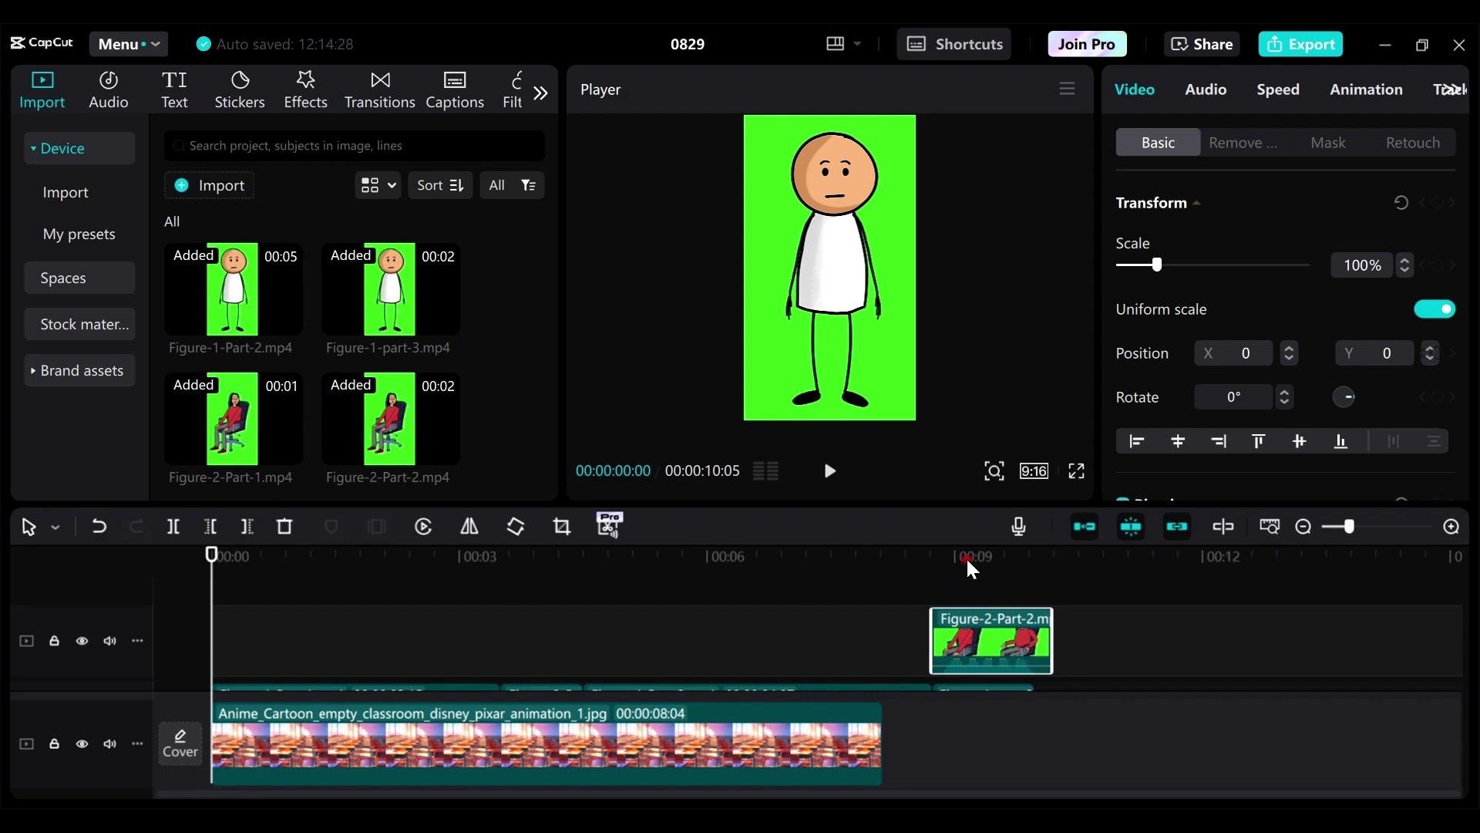
Extend the classroom background to 00:00:09:29 so it ends level with the Figure-1-part-3 clip.
left_click(966, 563)
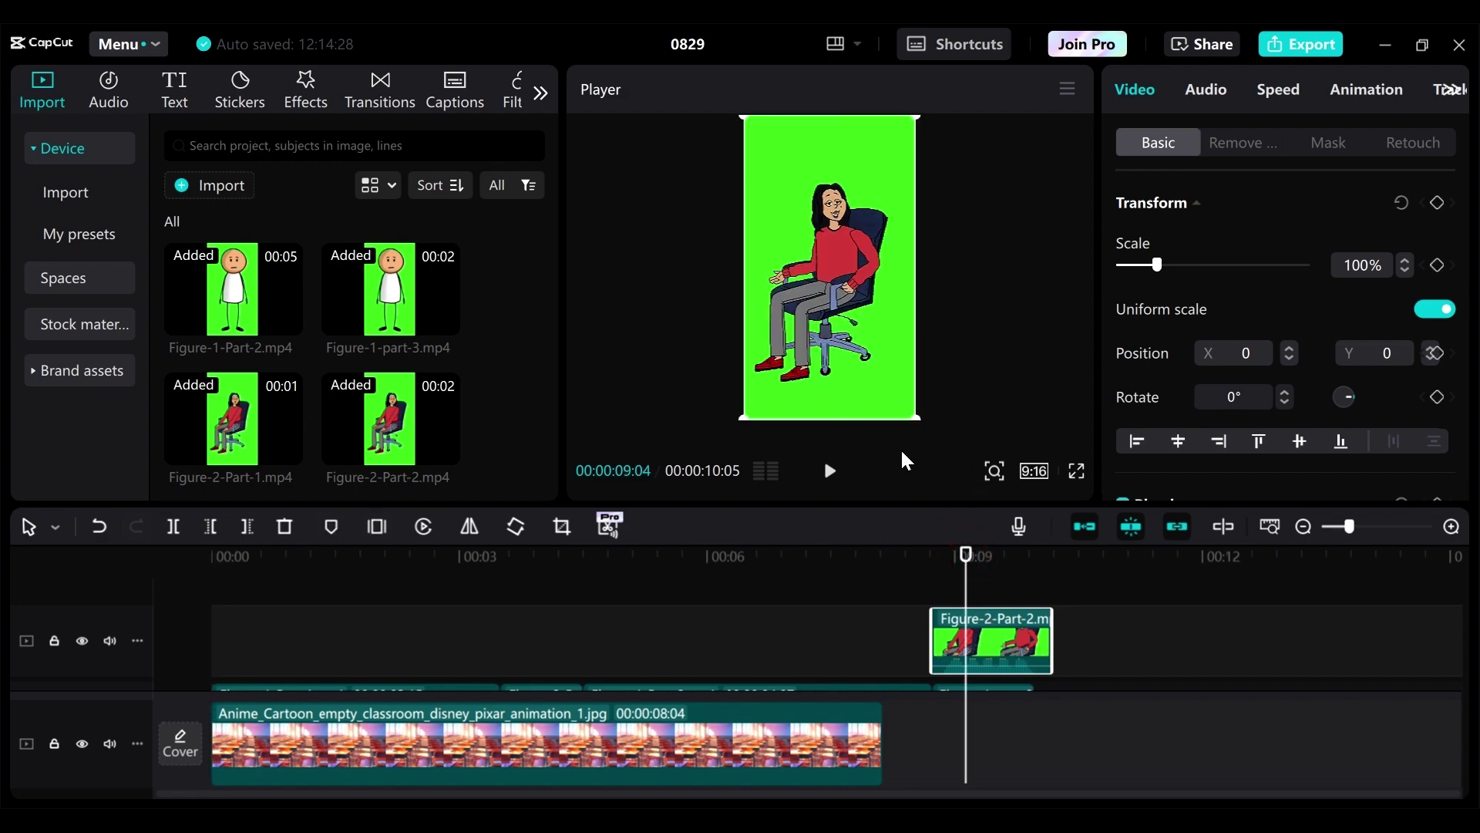
scroll(771, 686, "down", 2)
left_click(879, 686)
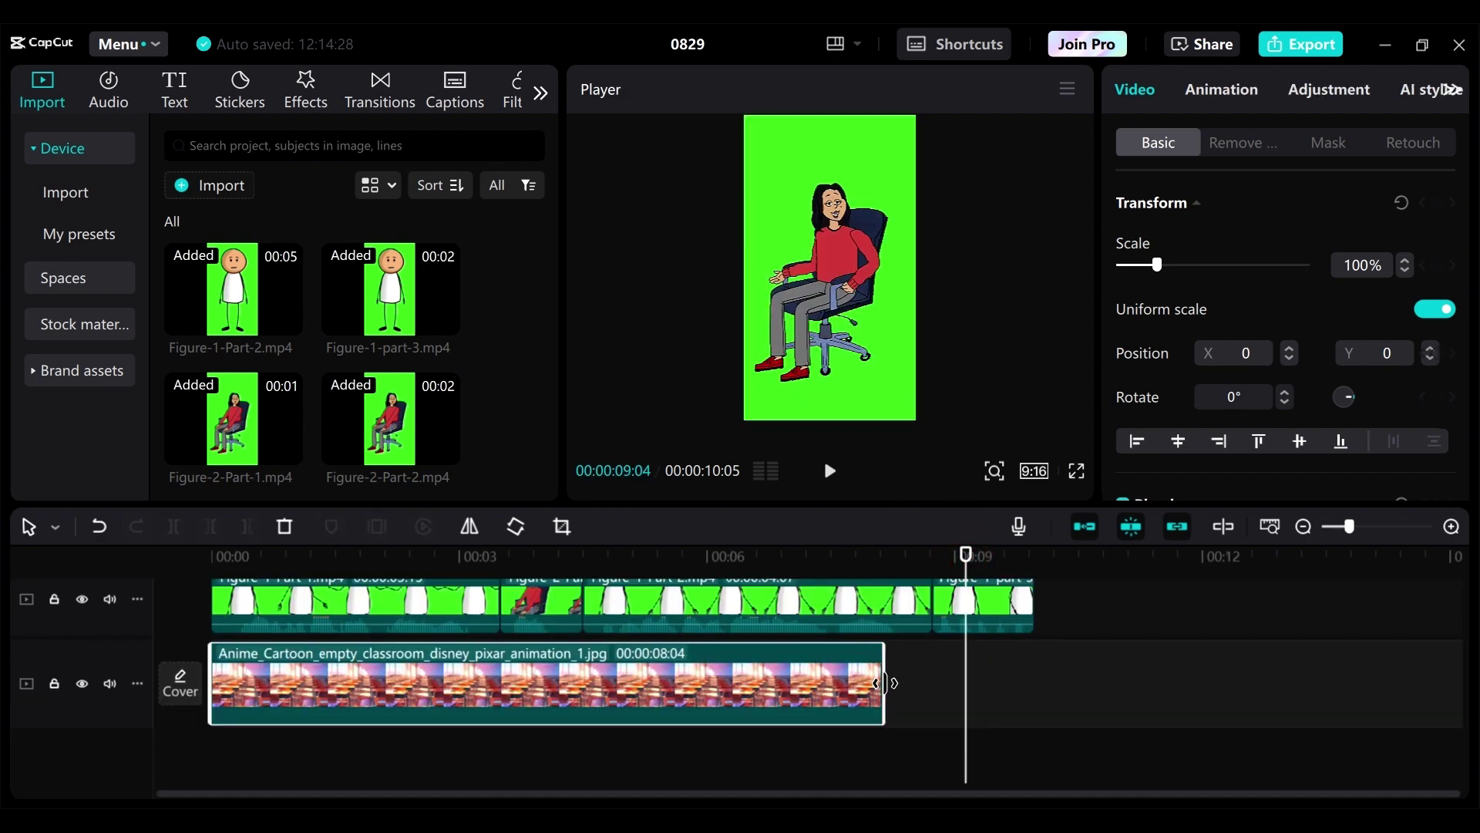
left_click_drag(883, 686, 1048, 687)
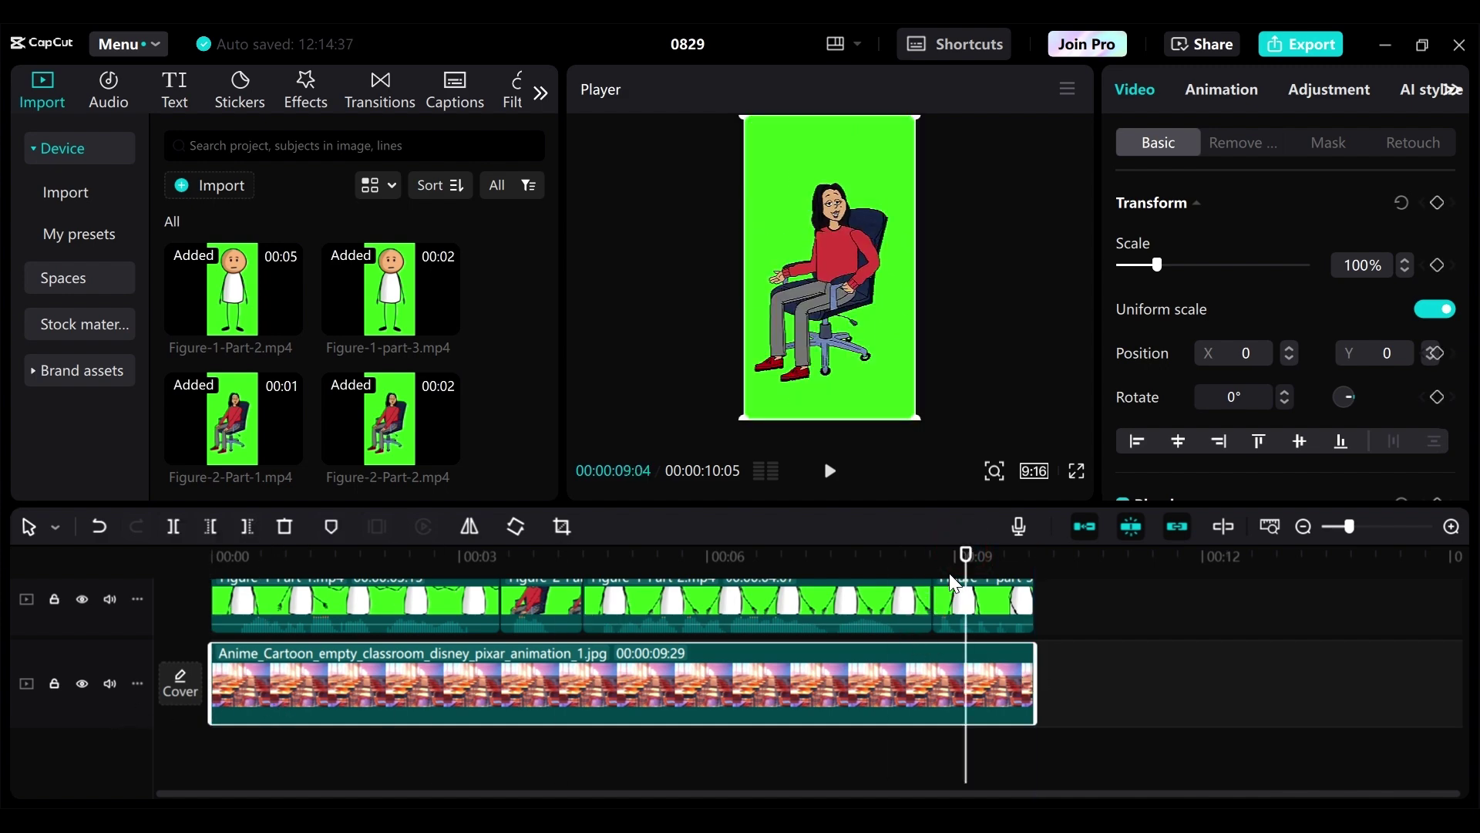
Enable Chroma key on the Figure-1-Part-1 clip and sample its green background as the colour to remove.
left_click_drag(966, 553, 396, 555)
key("Home")
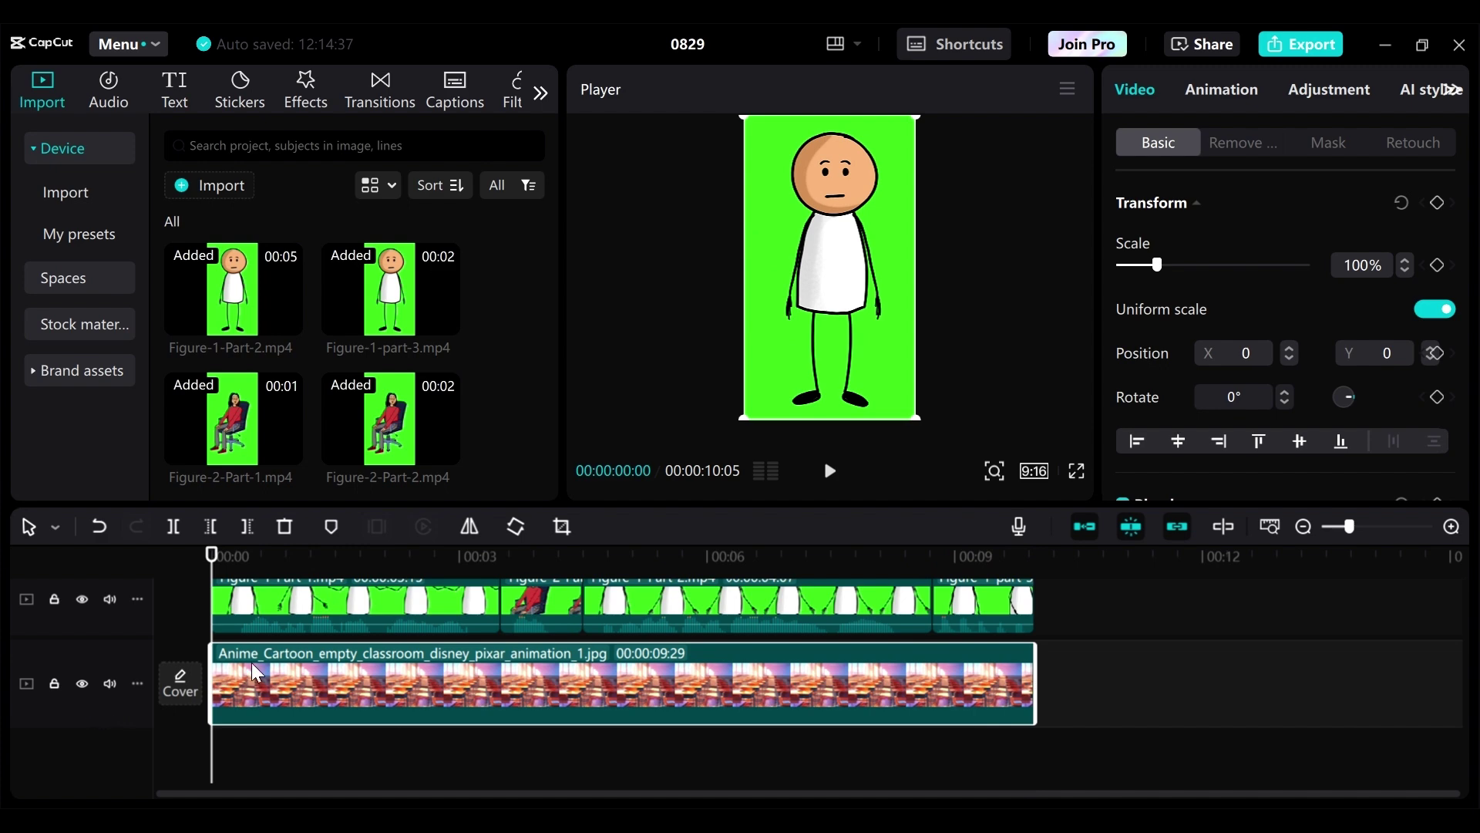
left_click(354, 600)
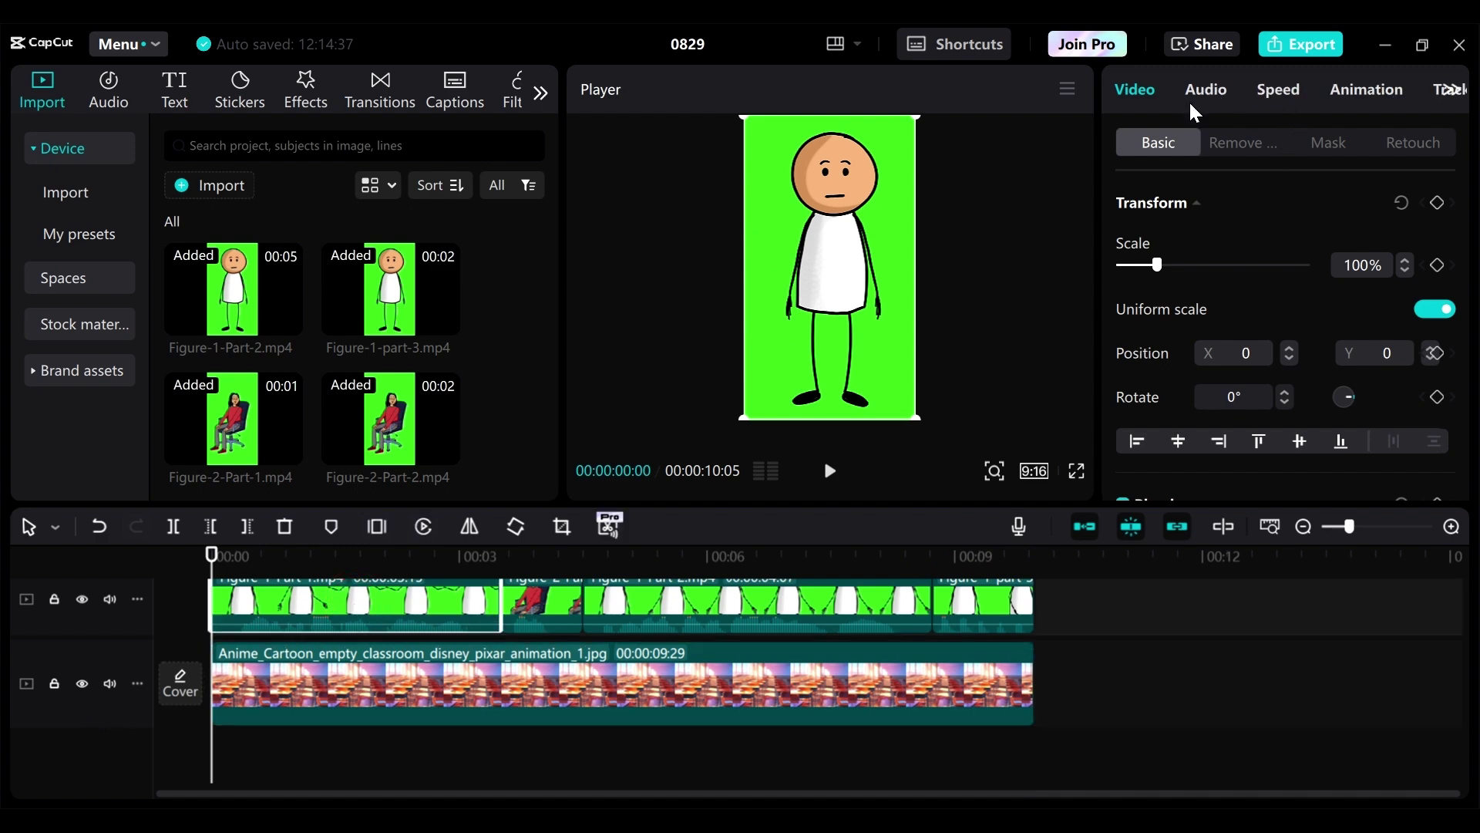
left_click(1244, 143)
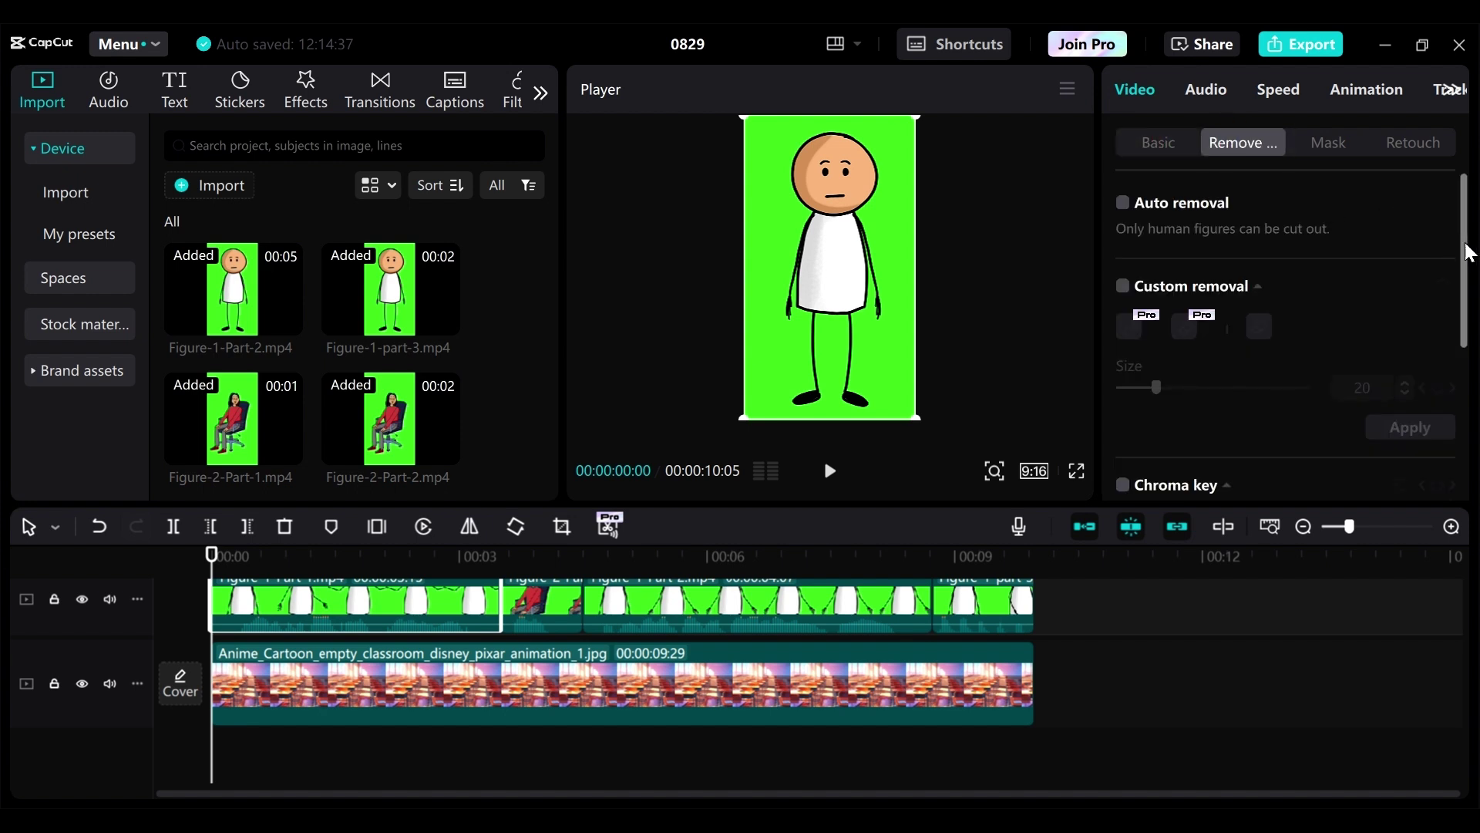
left_click_drag(1466, 239, 1464, 375)
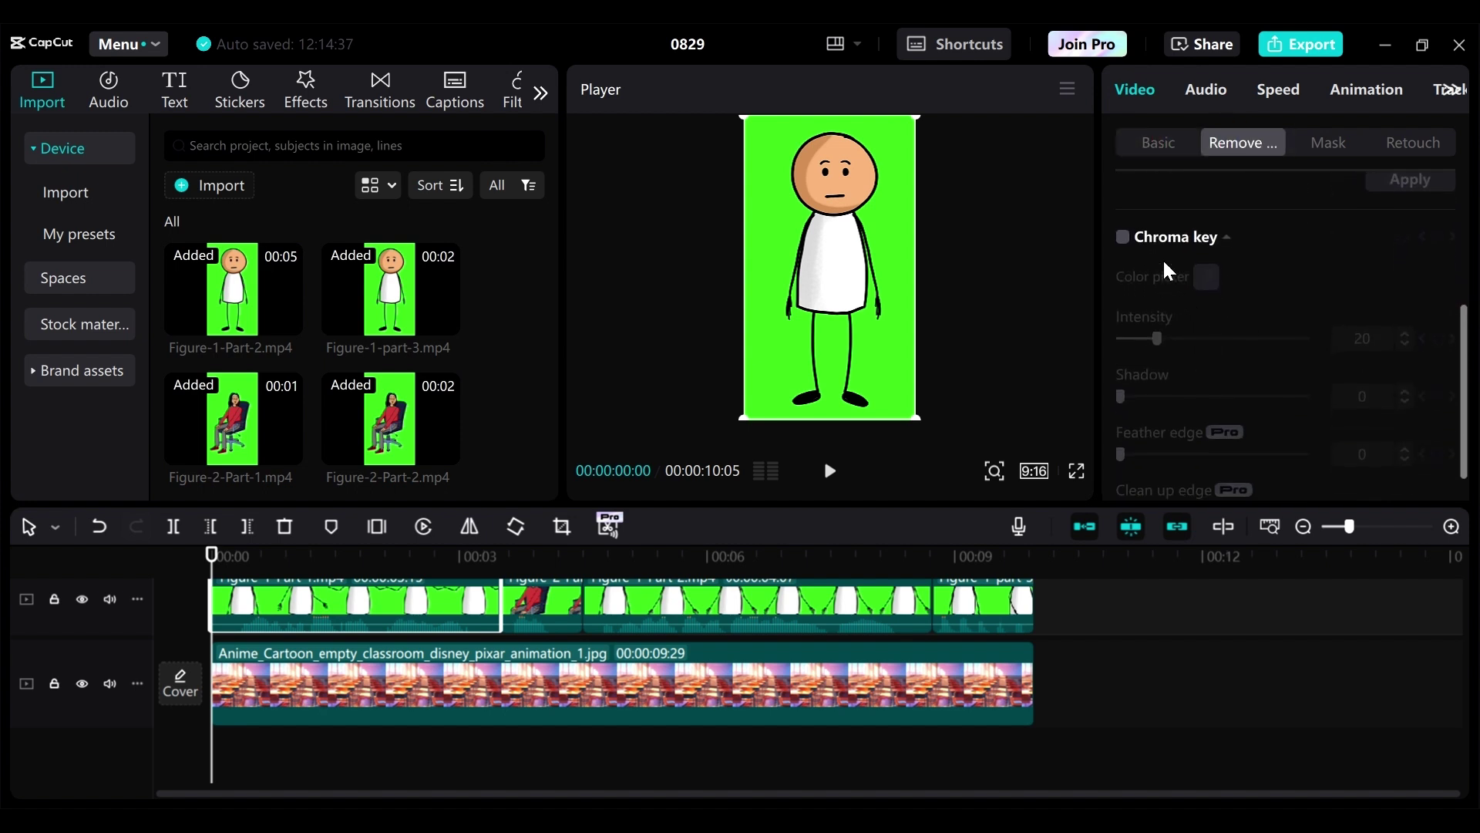
left_click(1161, 238)
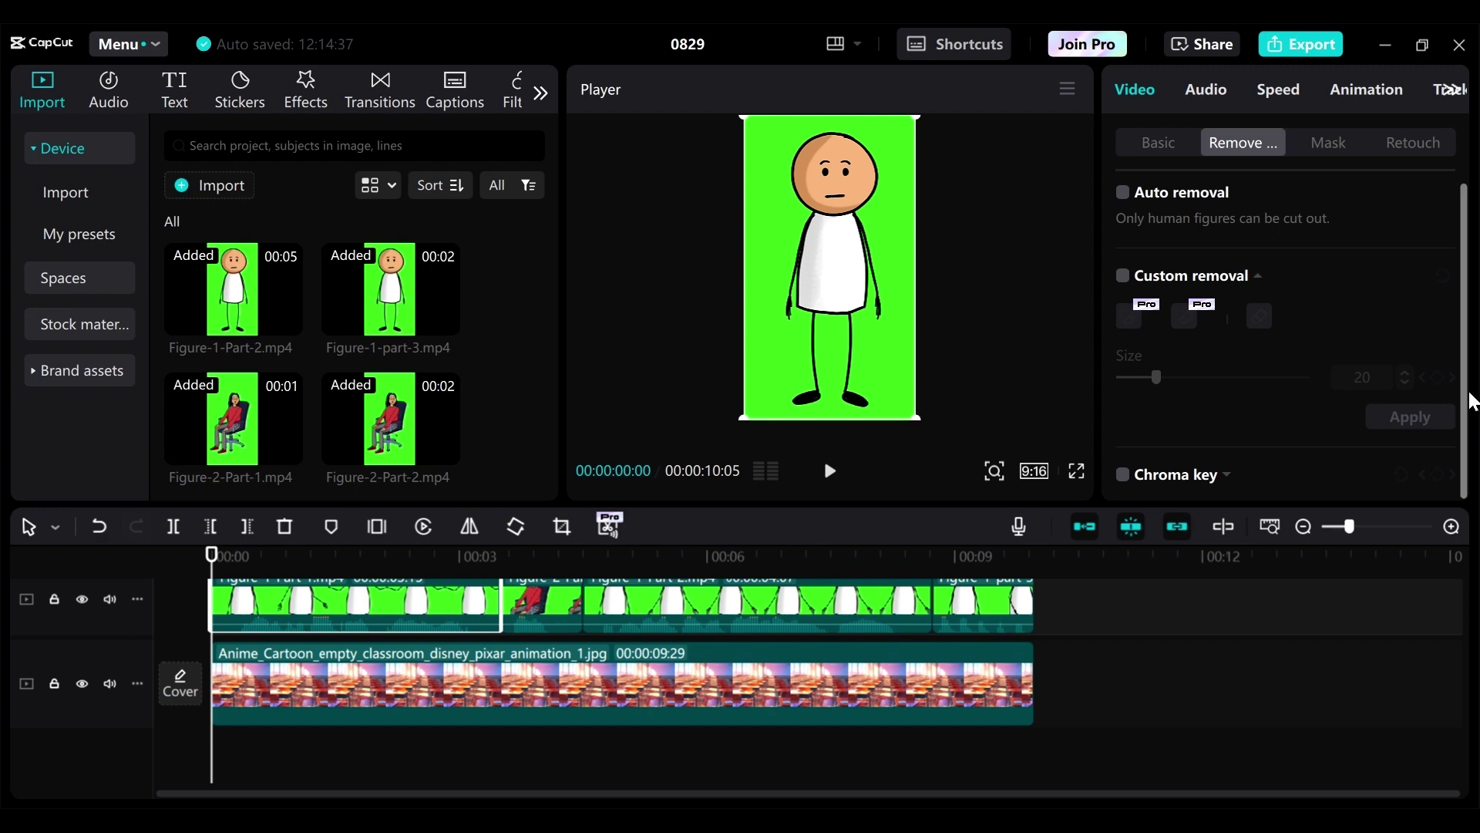
left_click(1123, 474)
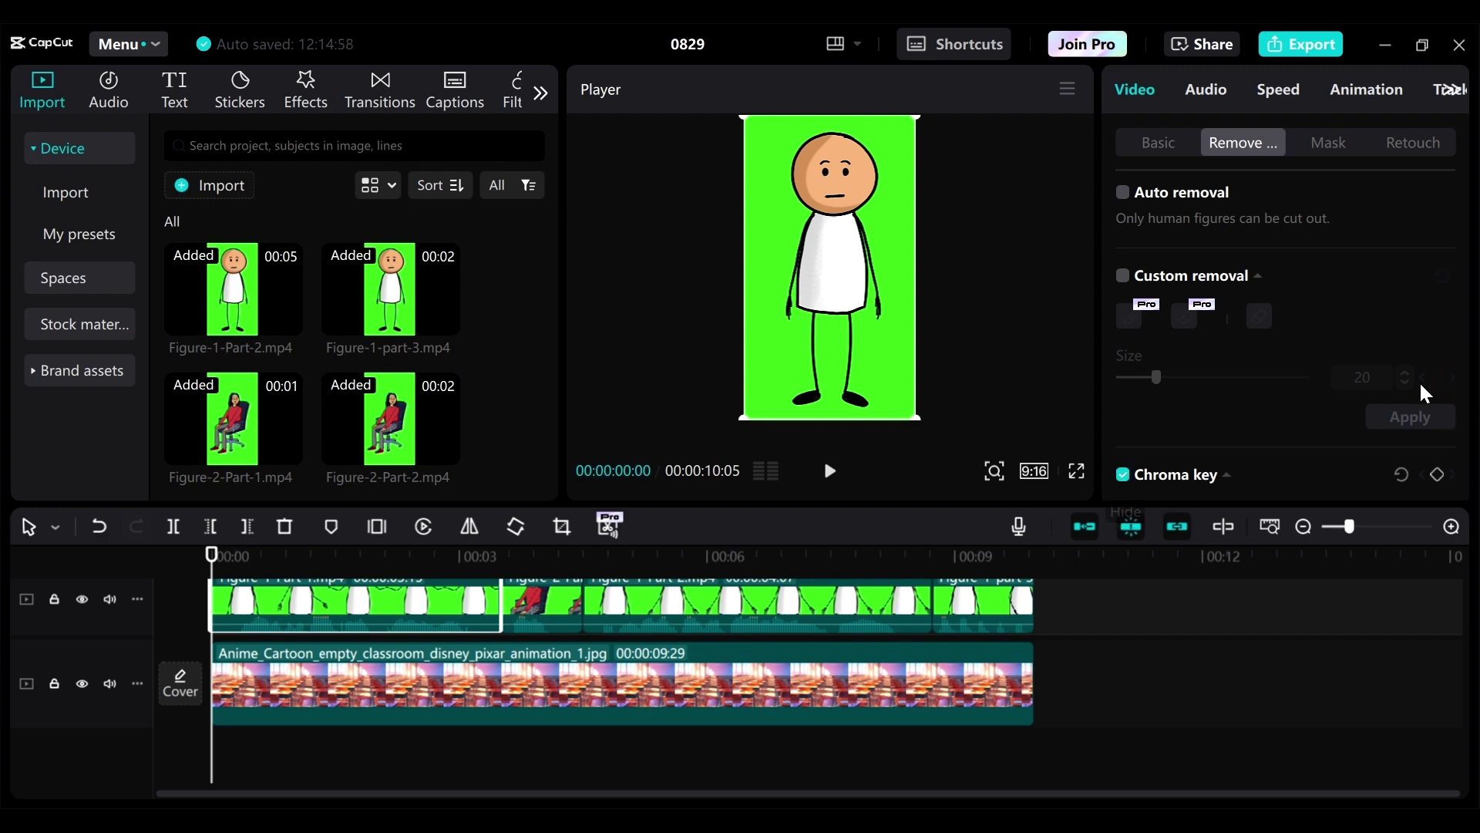
left_click_drag(1459, 308, 1461, 374)
left_click(1206, 257)
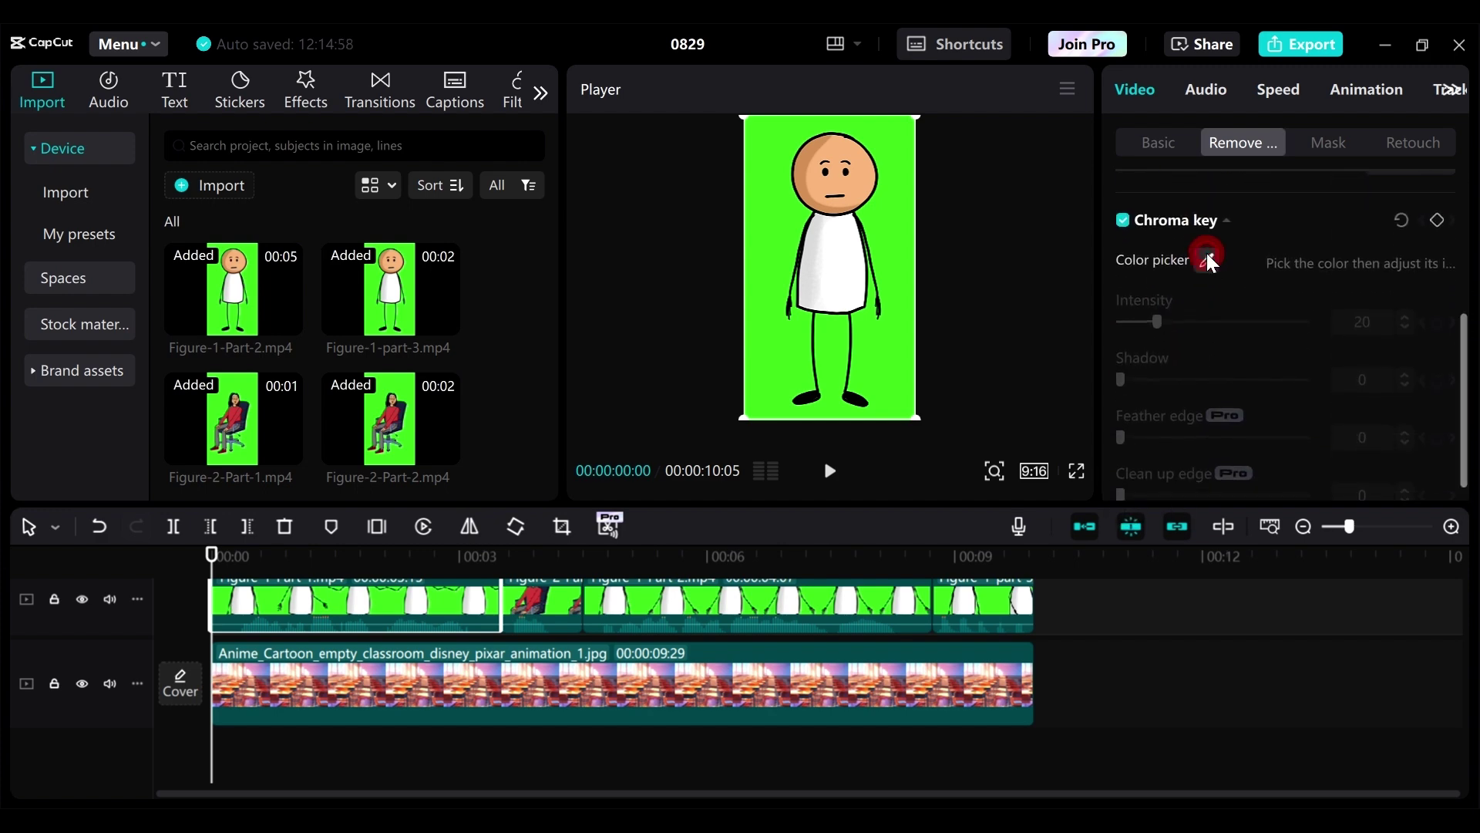
left_click(897, 266)
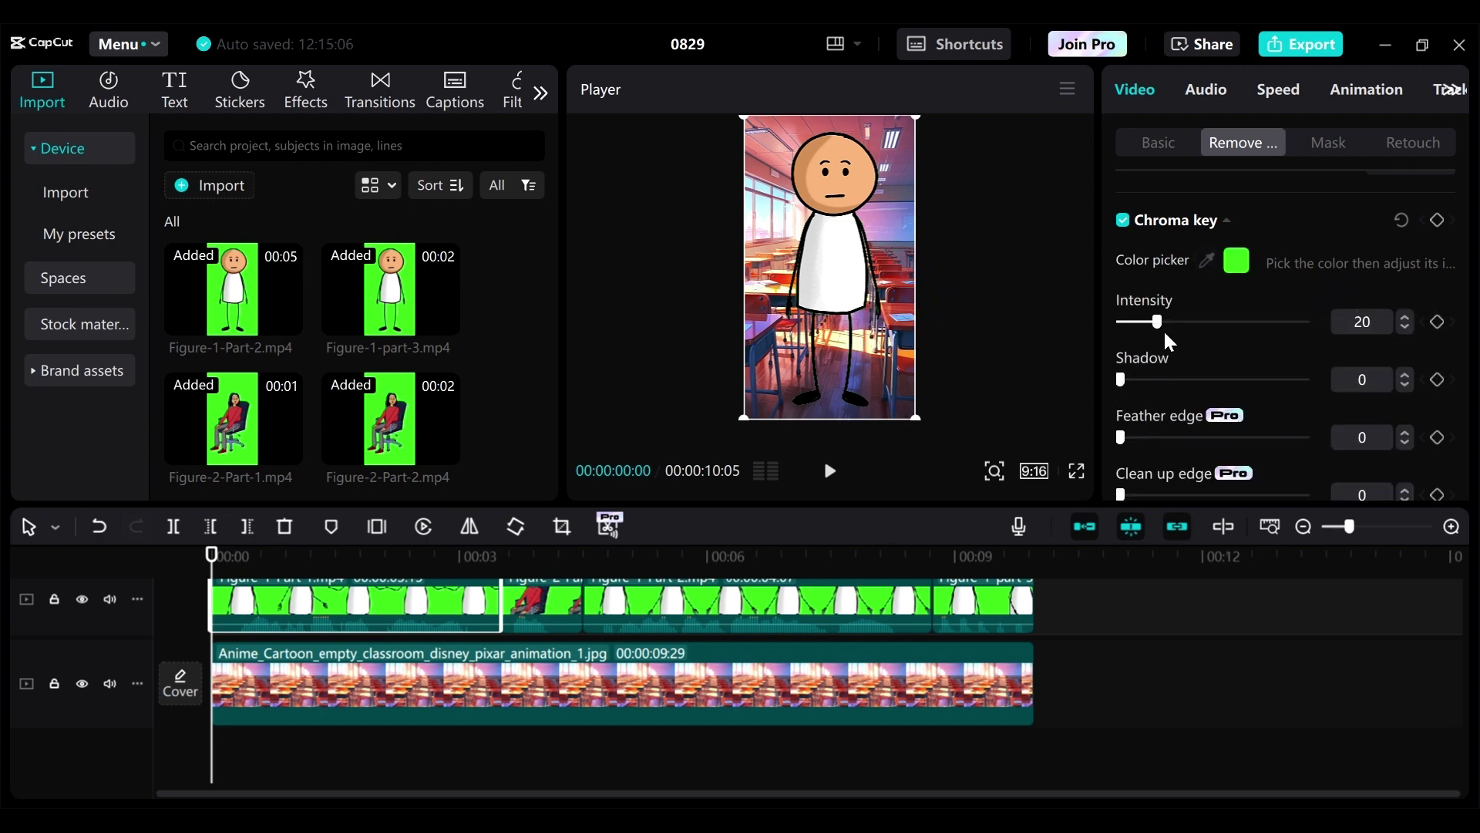
Set the Figure-1-Part-1 key intensity to 23, and shrink the stick figure and place it slightly right of the classroom's centre.
mouse_move(1158, 317)
left_mouse_down()
mouse_move(1177, 318)
mouse_move(1163, 324)
left_mouse_up()
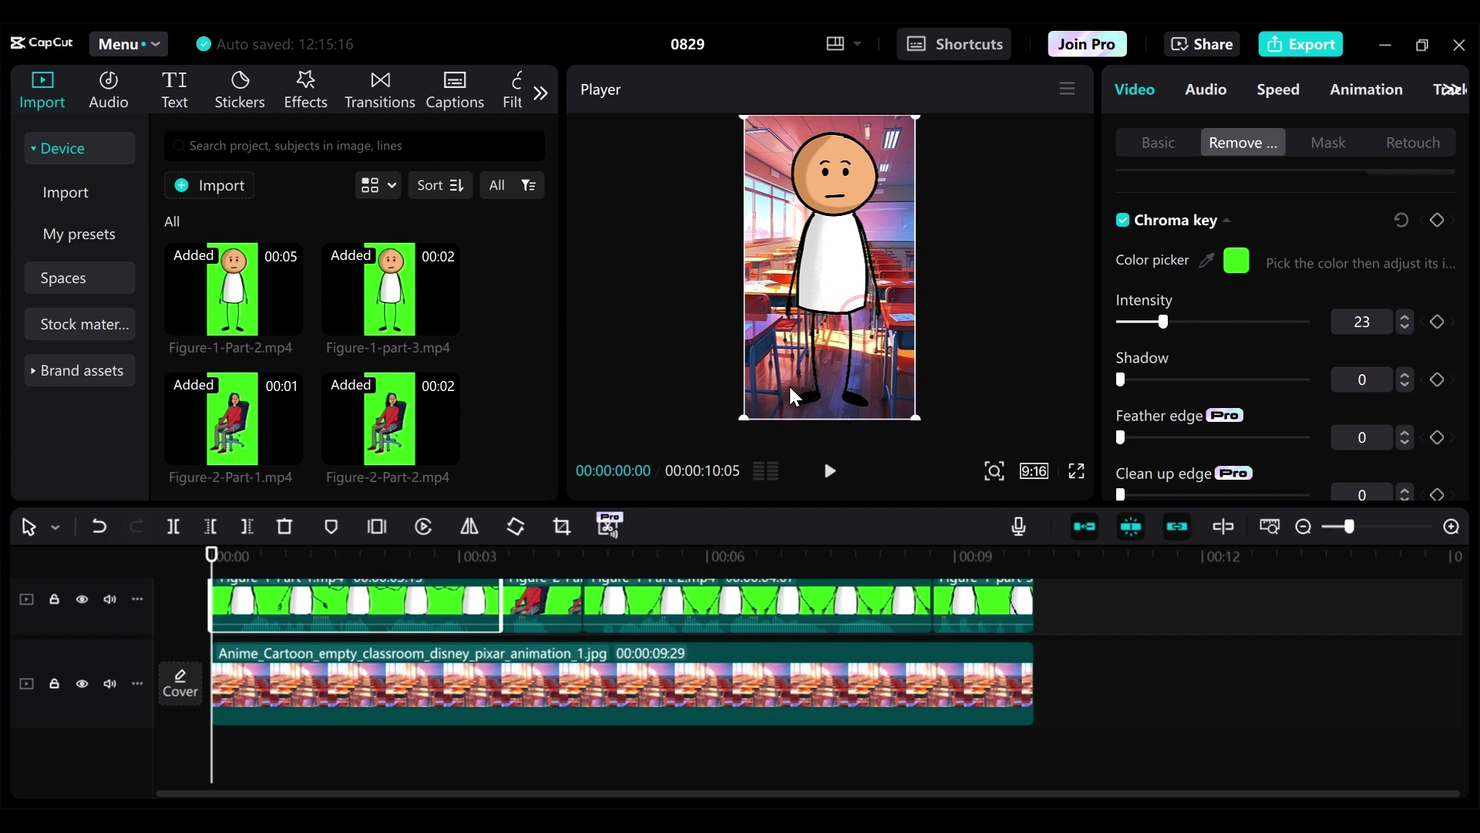
left_click_drag(747, 417, 781, 355)
left_click_drag(840, 266, 862, 266)
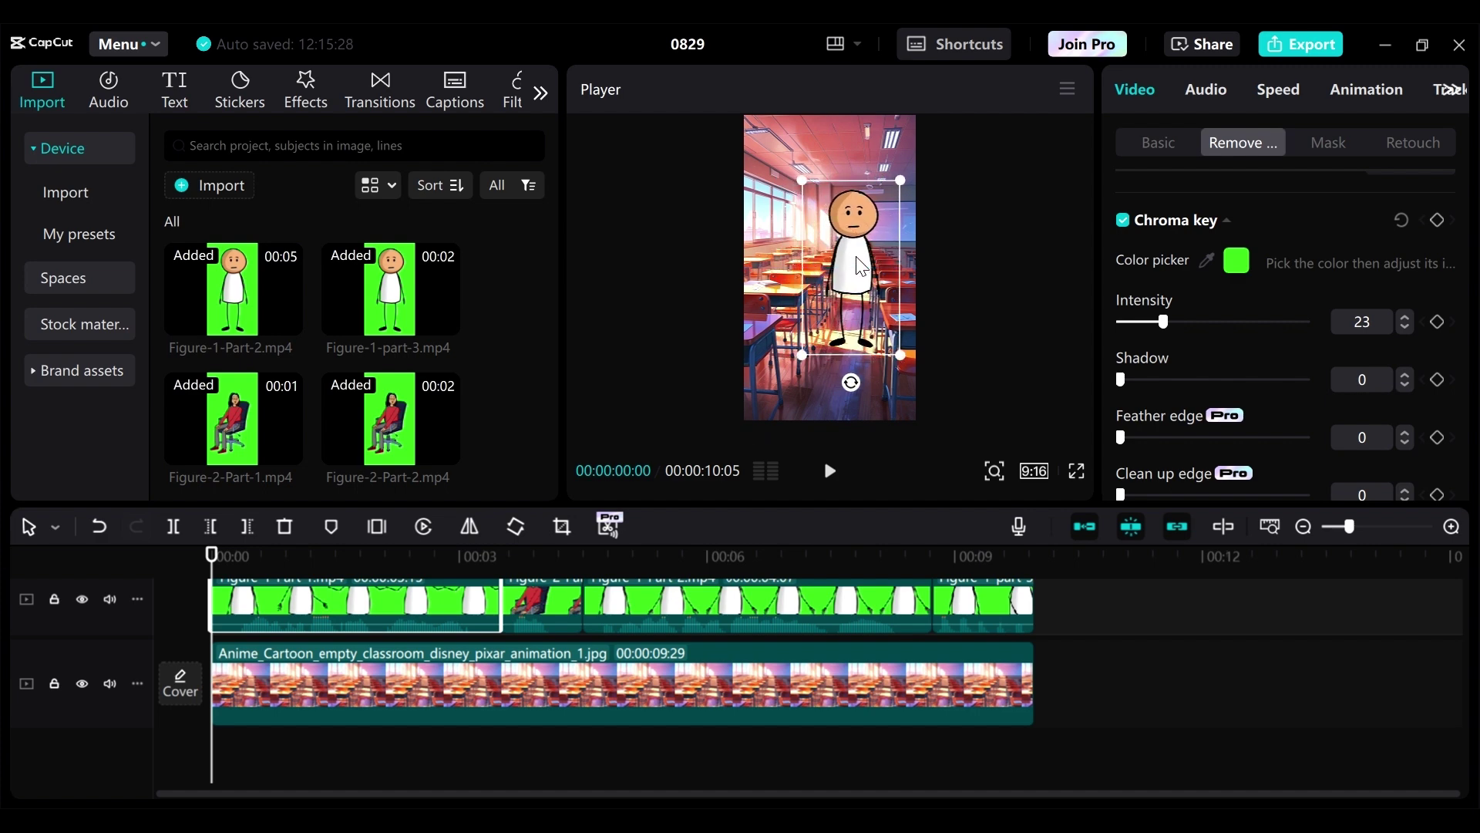
Remove the green background from the Figure-2-Part-1 clip with Chroma key by sampling its green.
left_click(545, 549)
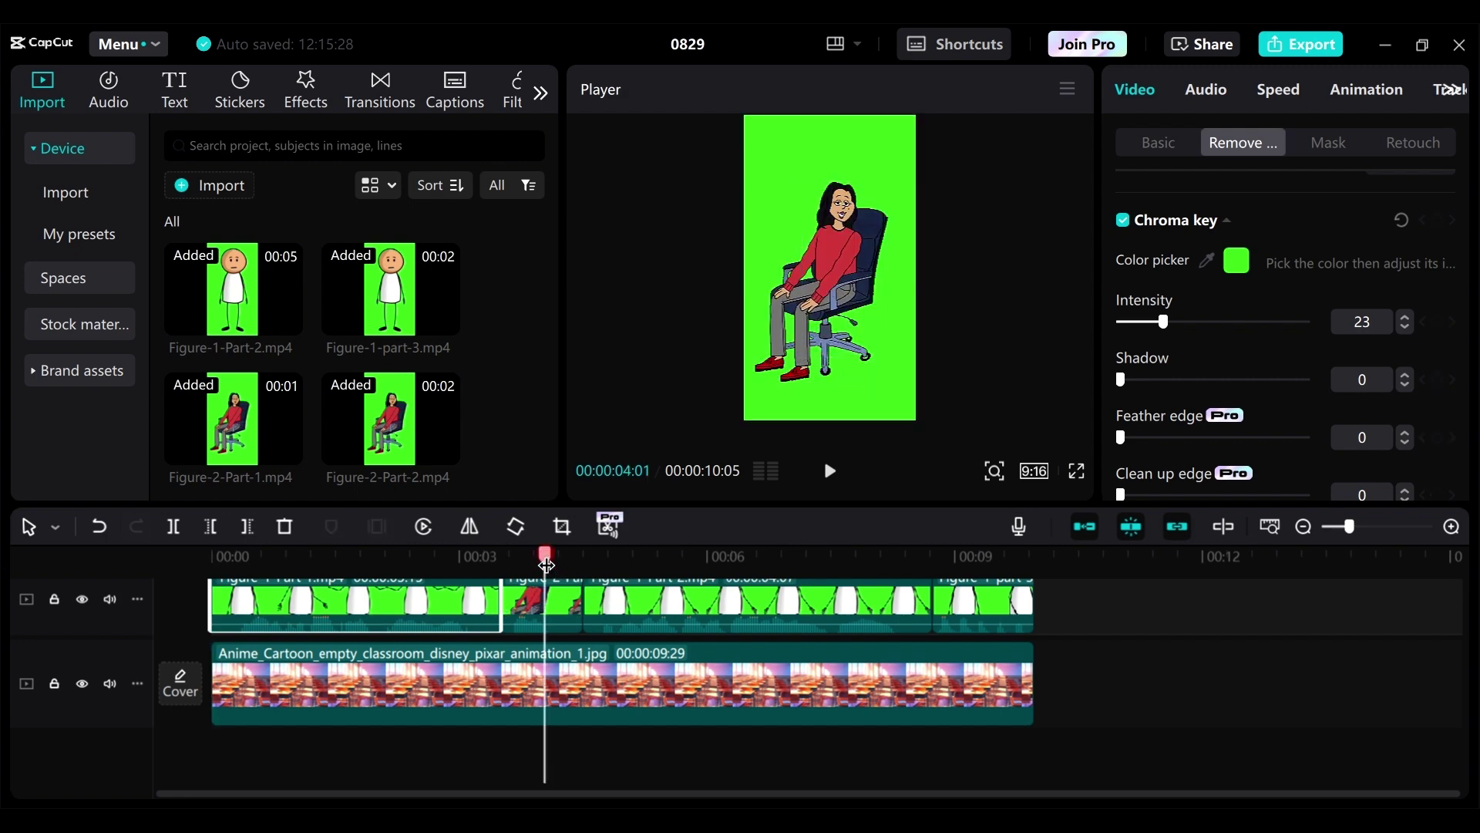
left_click(543, 619)
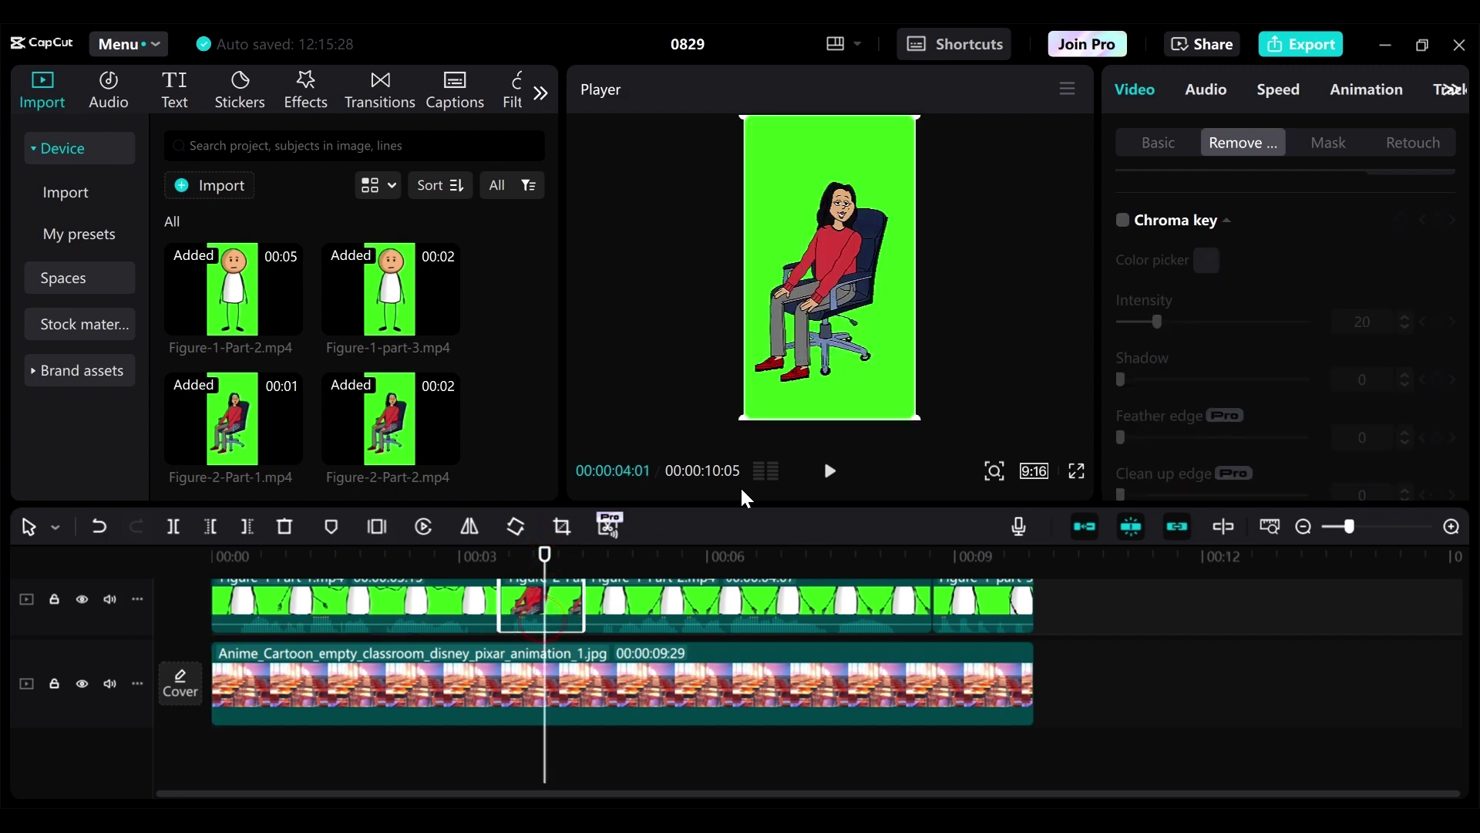
left_click(1122, 220)
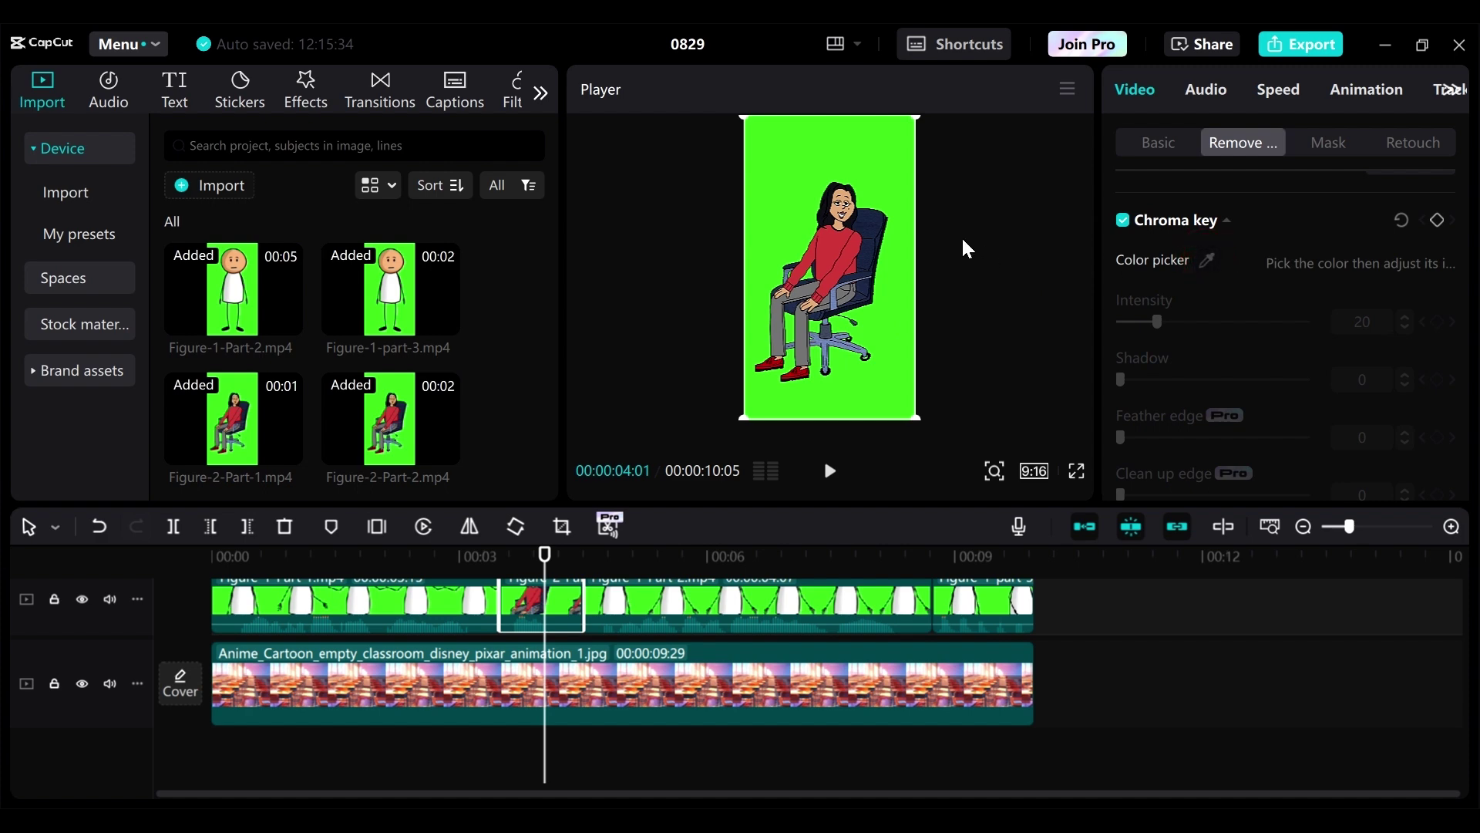
left_click(885, 312)
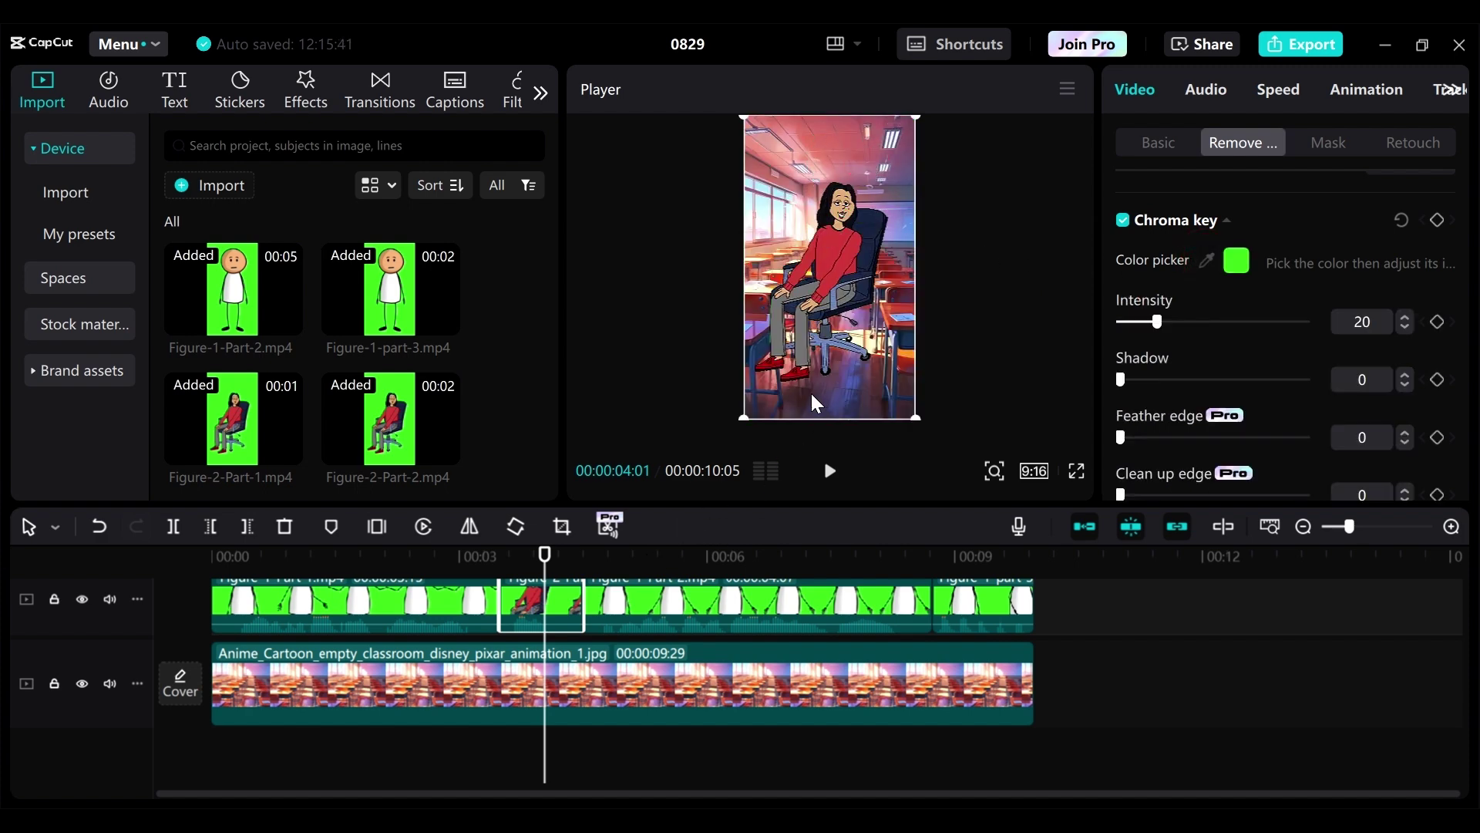
Resize the seated woman in Figure-2-Part-1 and move her to the lower-right corner of the classroom scene.
left_click_drag(745, 414, 762, 383)
left_click_drag(811, 322, 874, 378)
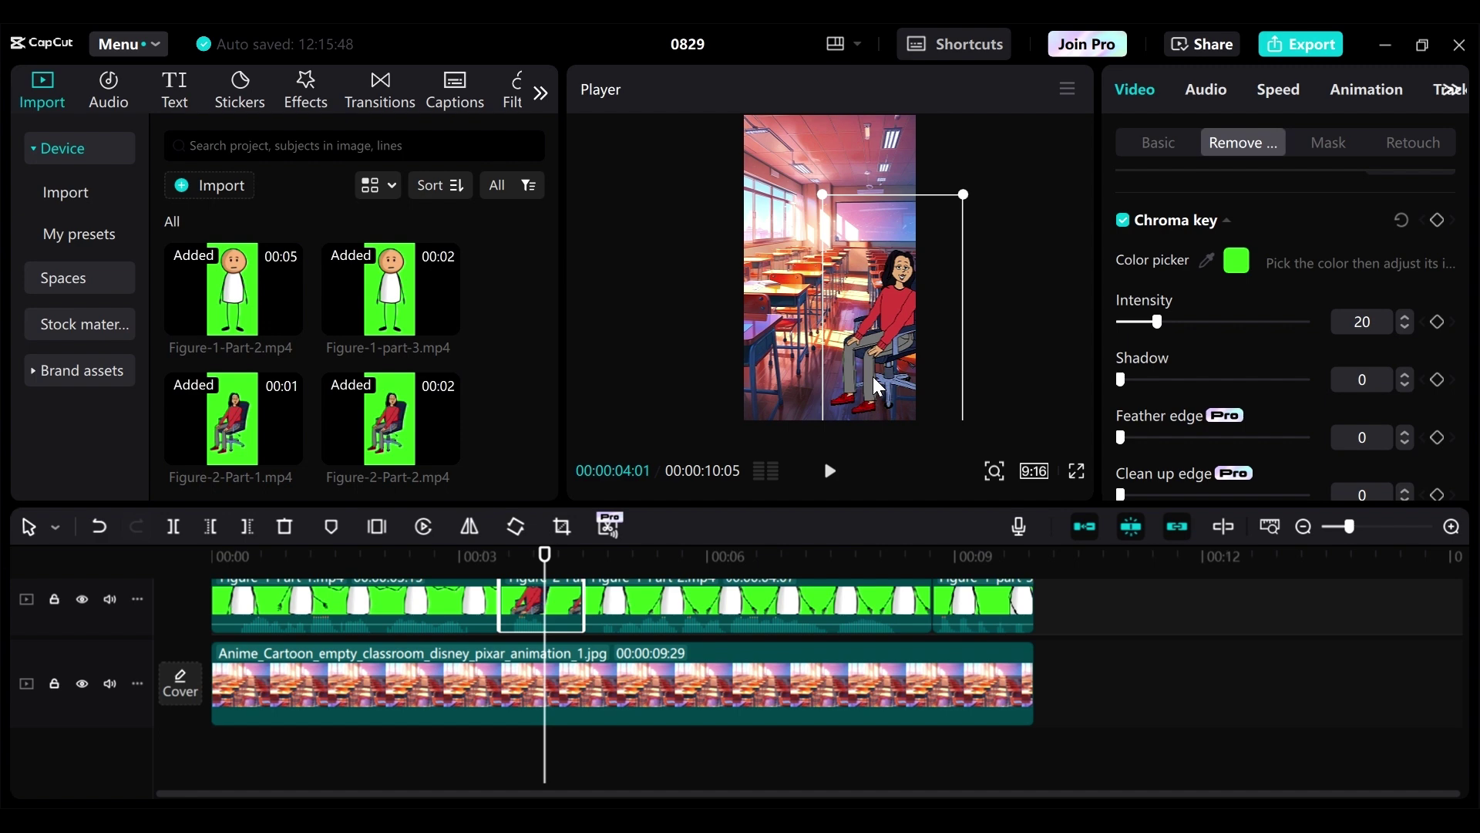
left_click_drag(959, 202, 966, 170)
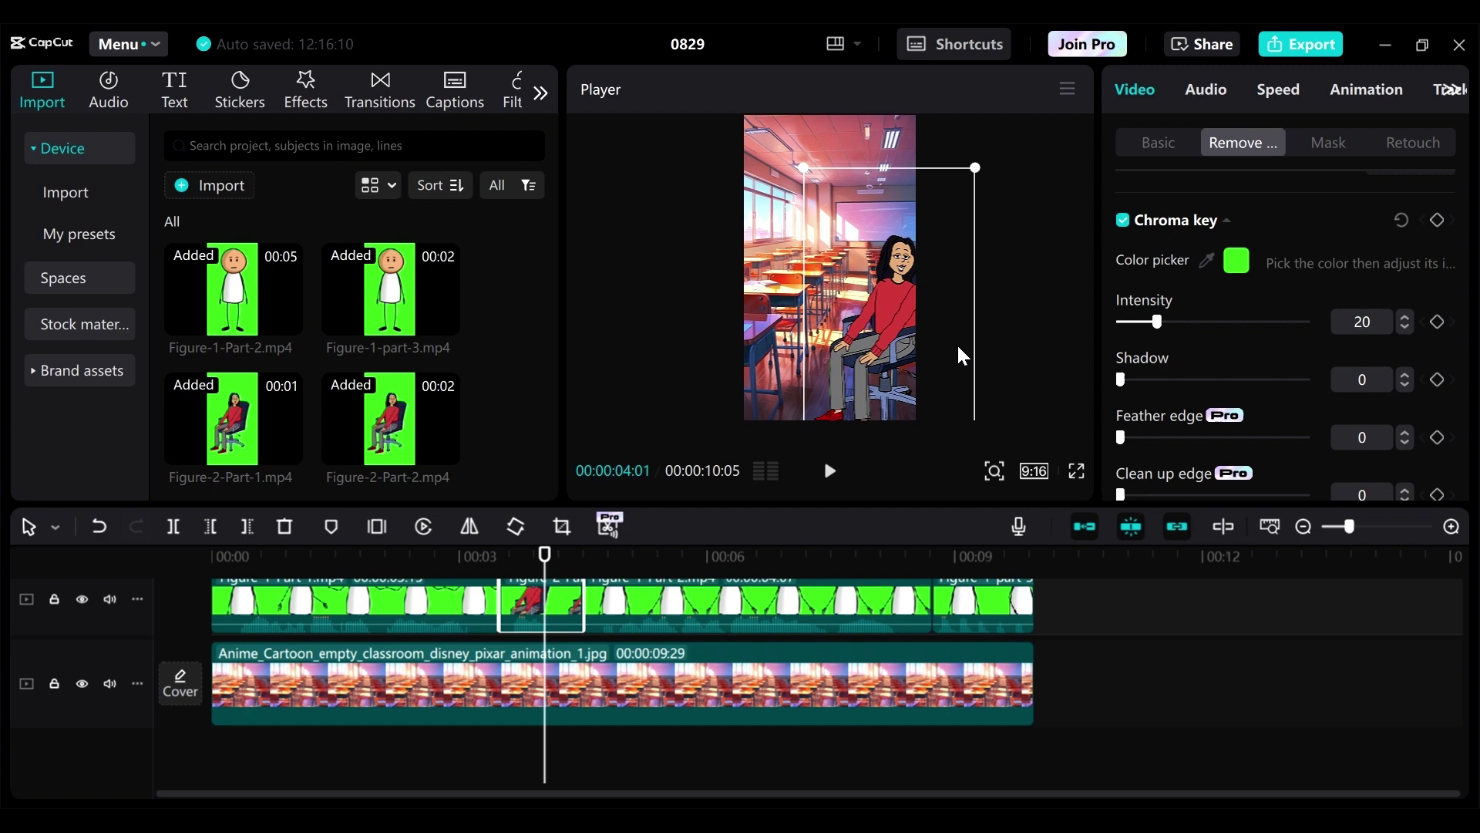
left_click(1012, 355)
Key out the green background of the Figure-1-Part-2 clip using Chroma key with the sampled green.
left_click(678, 553)
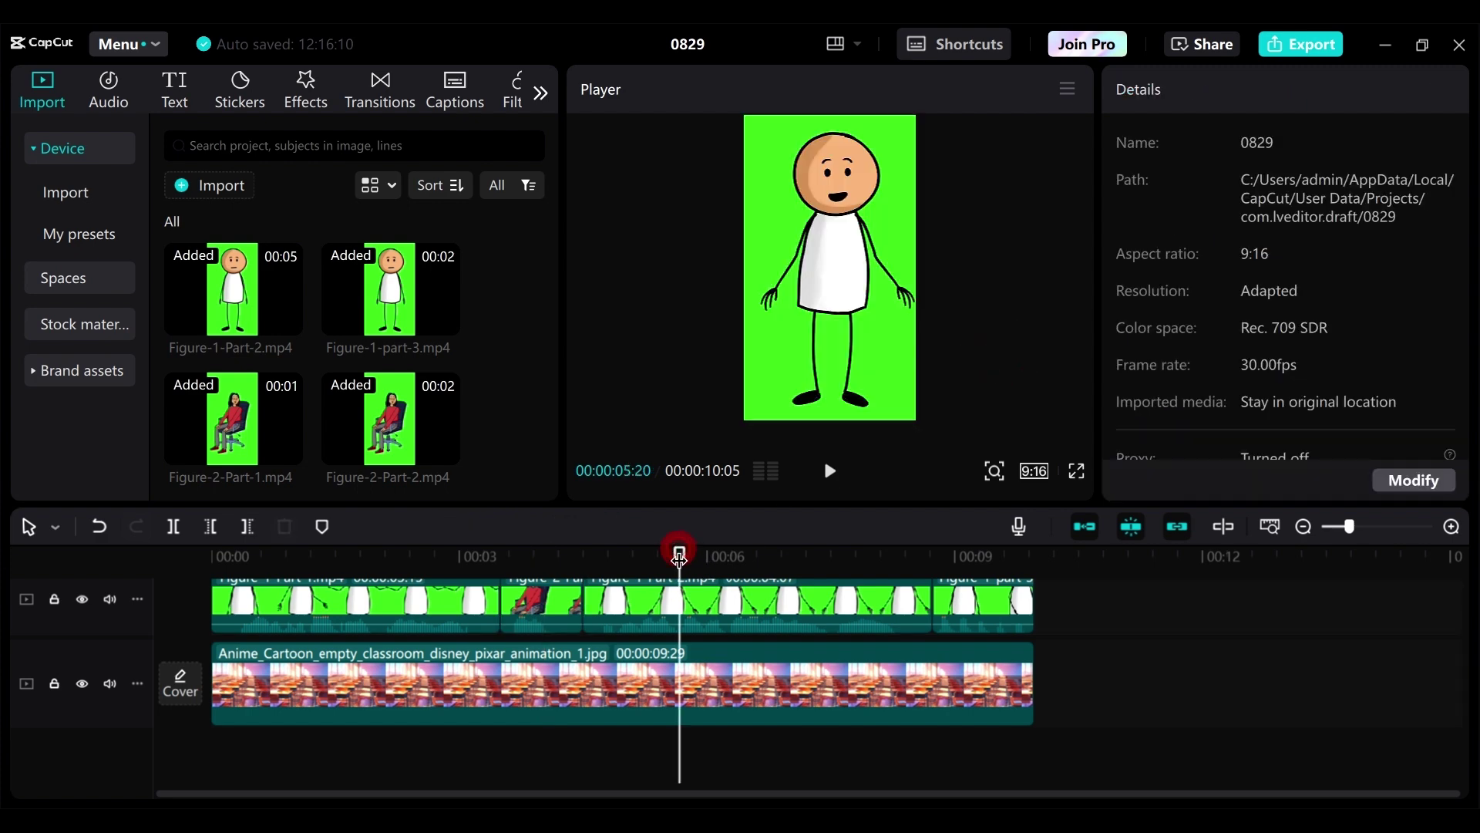
left_click(701, 615)
left_click(1123, 207)
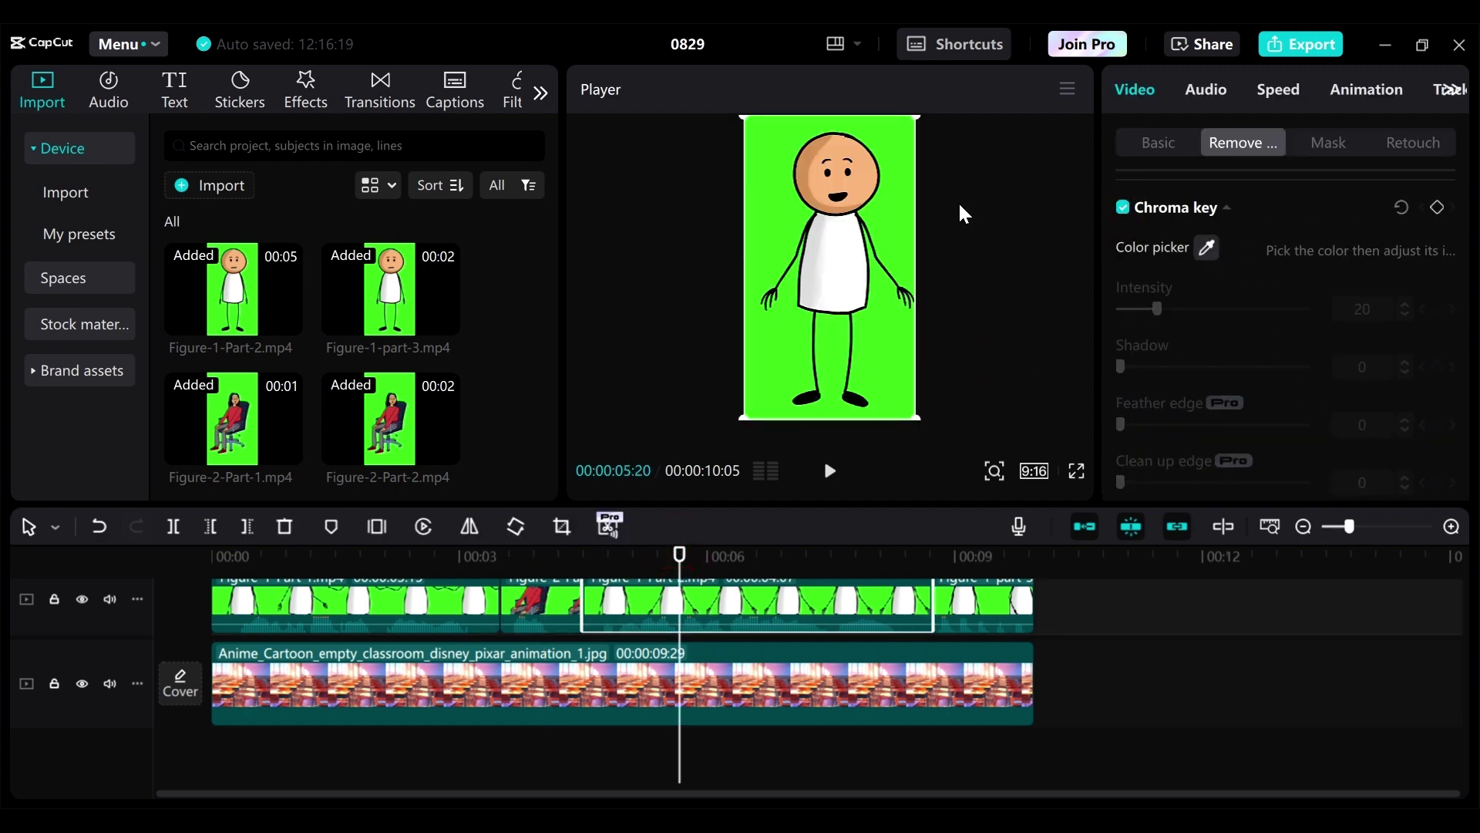
left_click(893, 228)
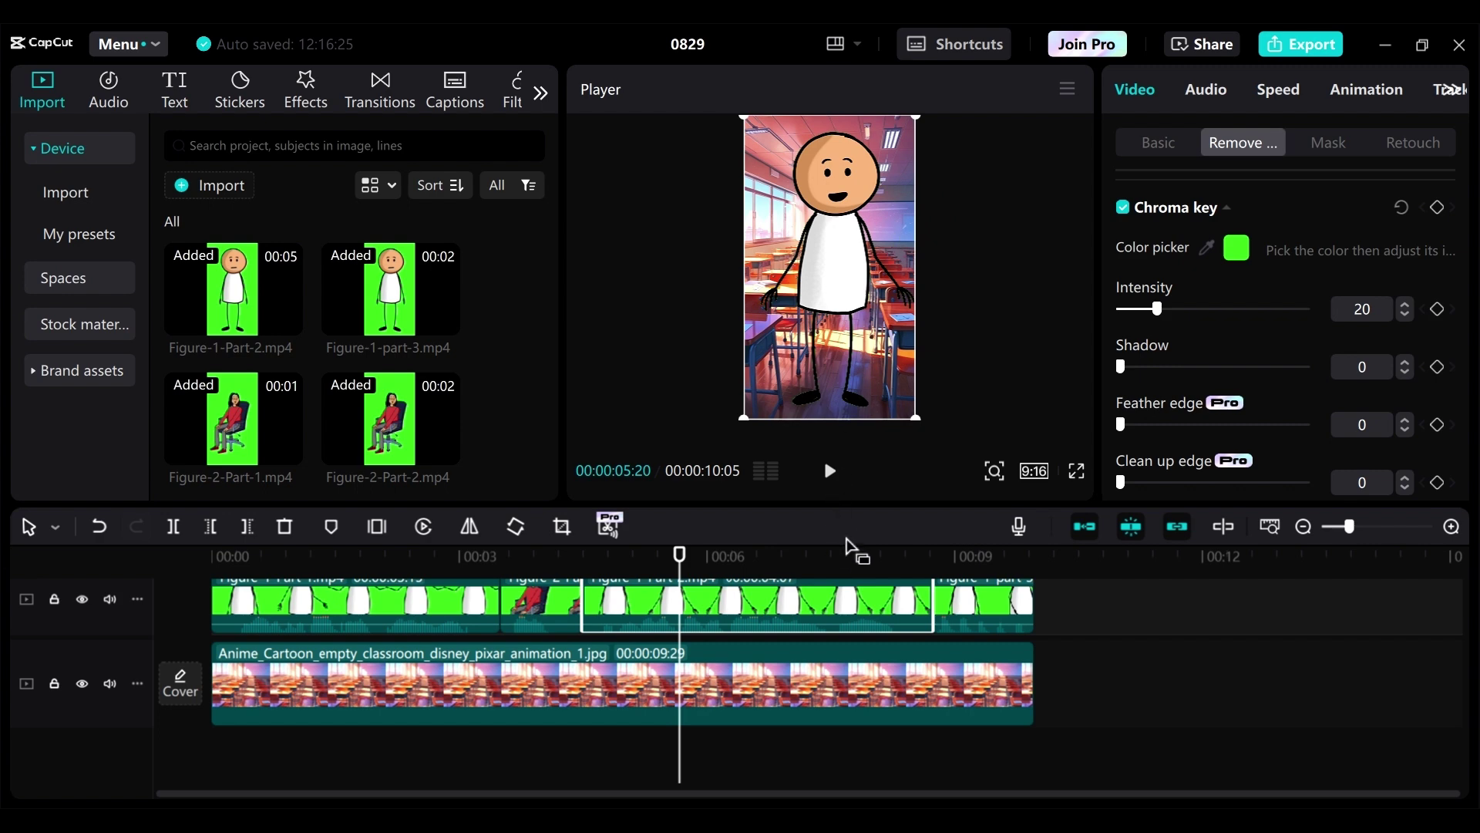
Scale down the stick figure in Figure-1-Part-2 and place it slightly right of centre among the desks.
left_click_drag(738, 416, 909, 378)
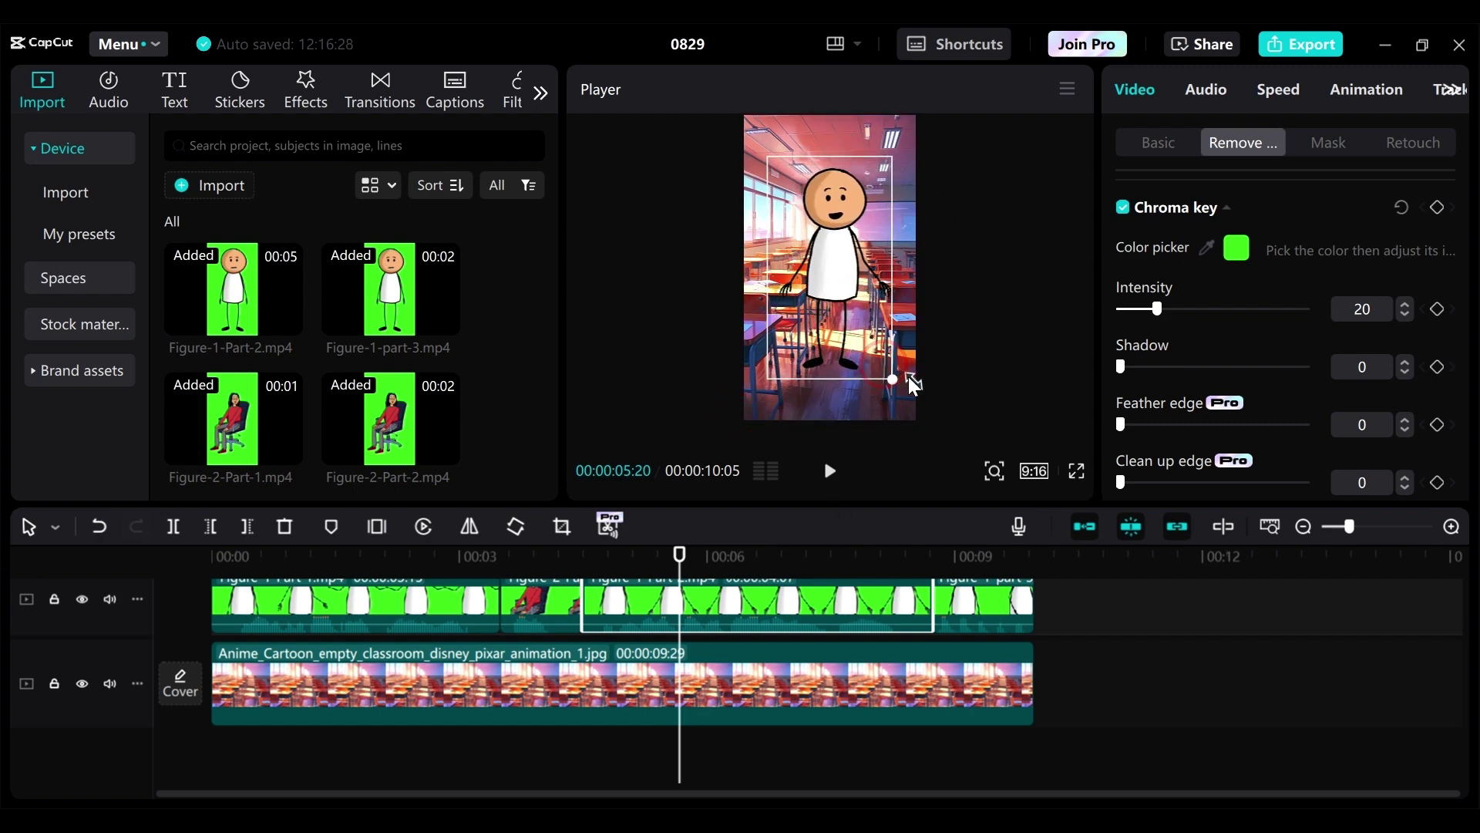
mouse_move(822, 335)
left_mouse_down()
mouse_move(844, 320)
mouse_move(802, 357)
mouse_move(819, 347)
left_mouse_up()
left_click_drag(863, 293, 870, 299)
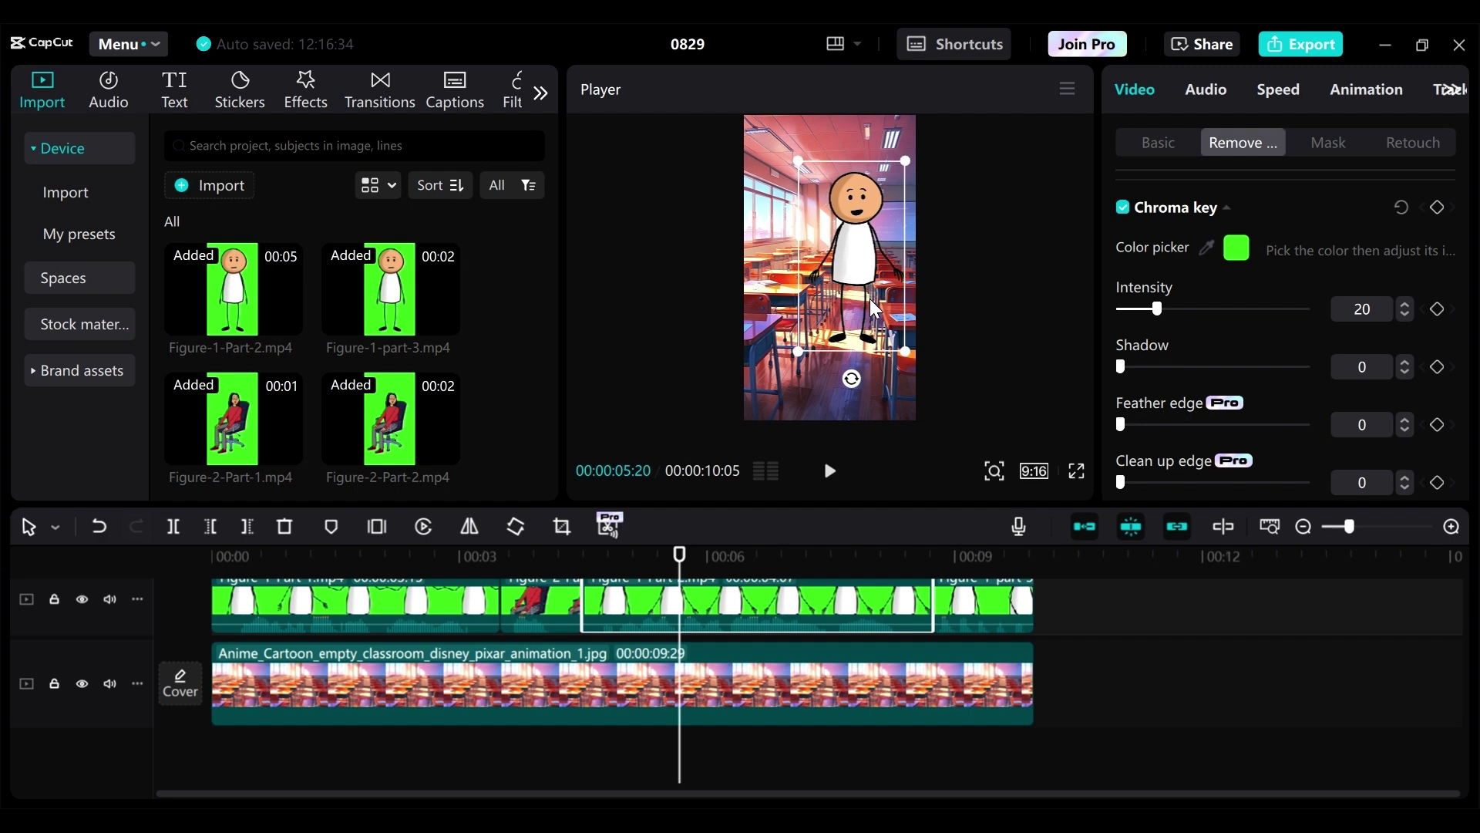
Apply Chroma key to the Figure-1-part-3 clip, sampling its green background for removal.
left_click(968, 555)
left_click(981, 613)
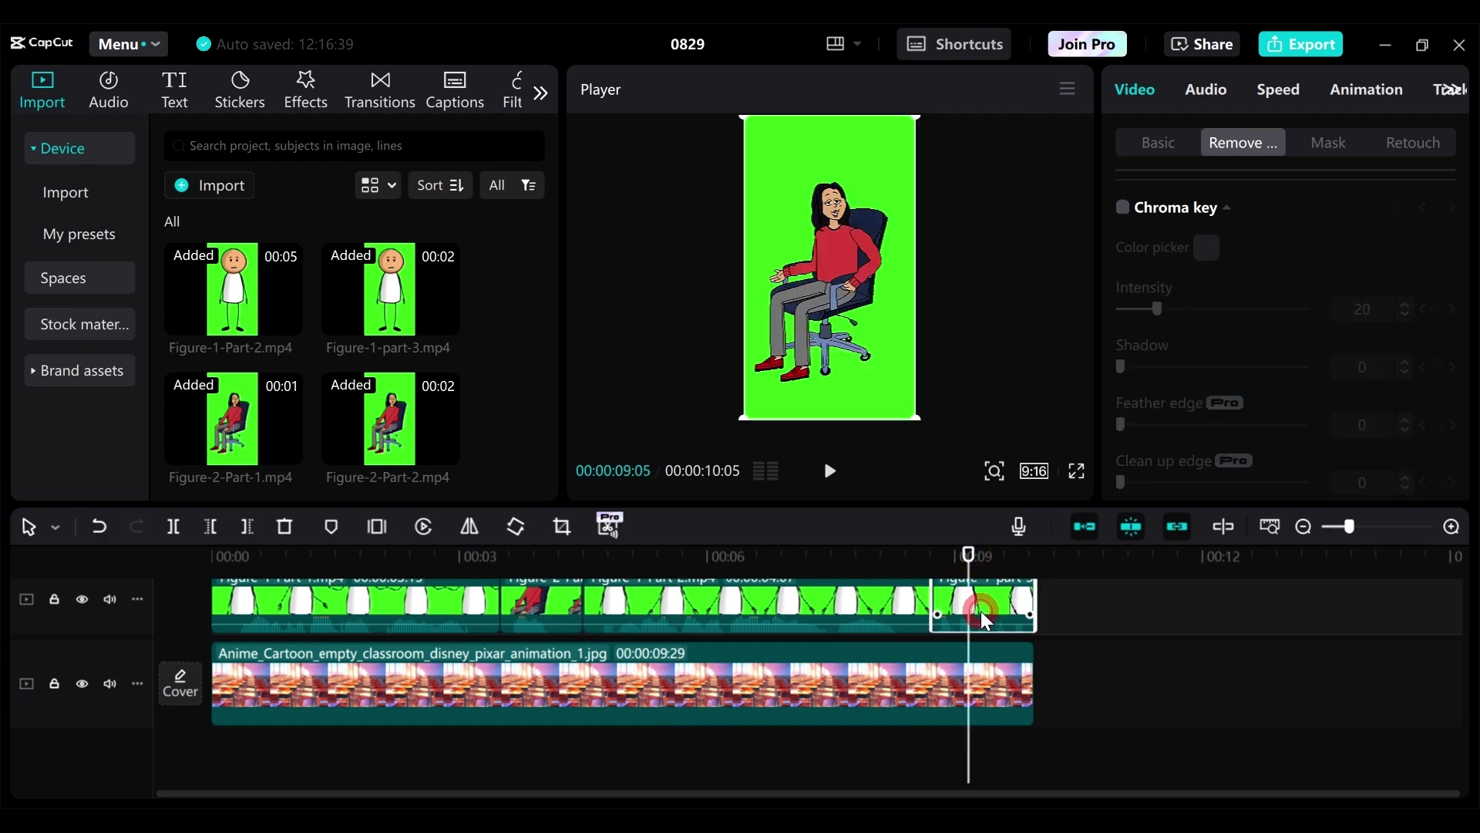
left_click(1134, 207)
left_click(1207, 247)
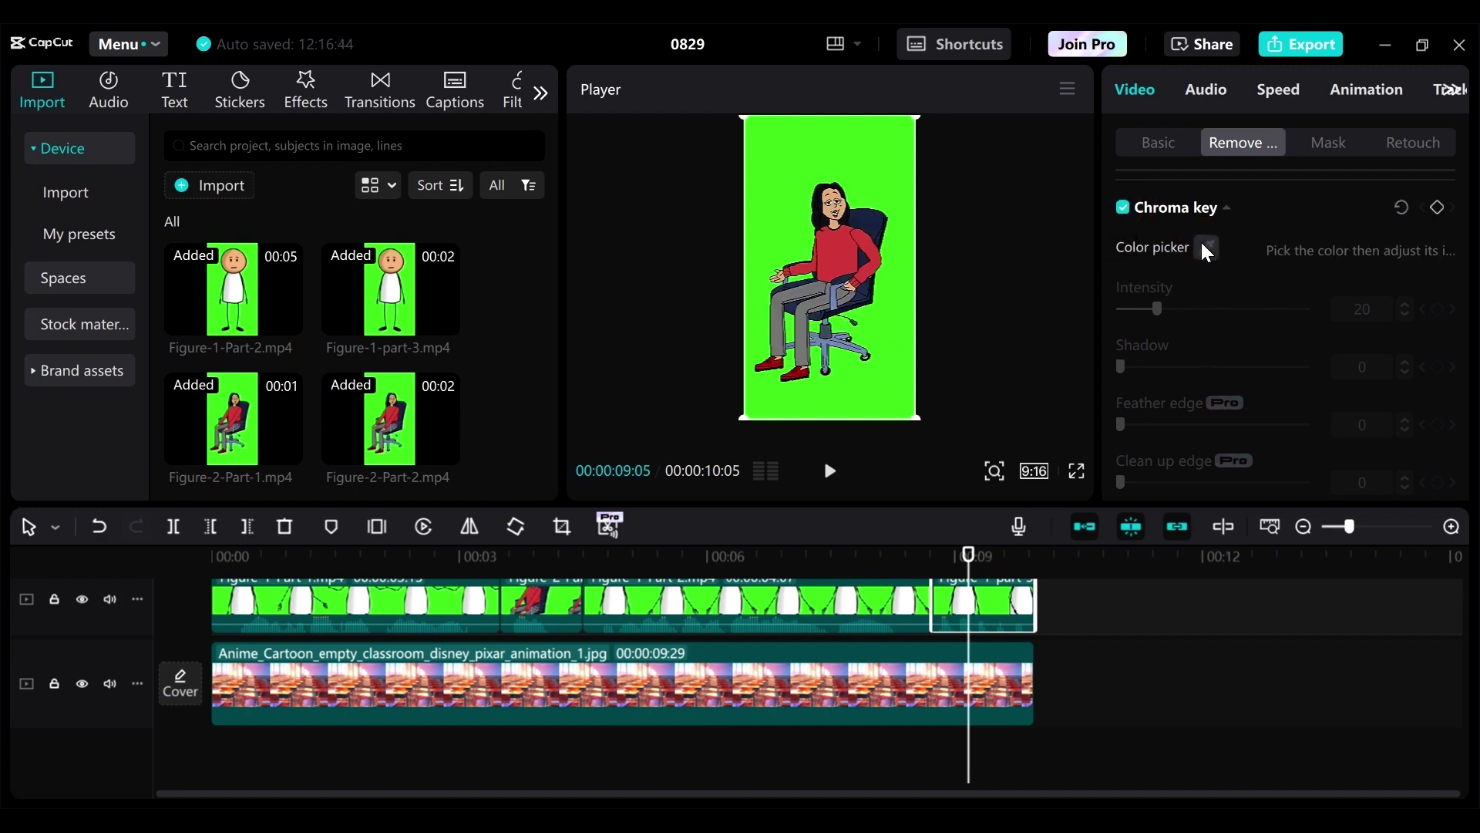
left_click(1201, 243)
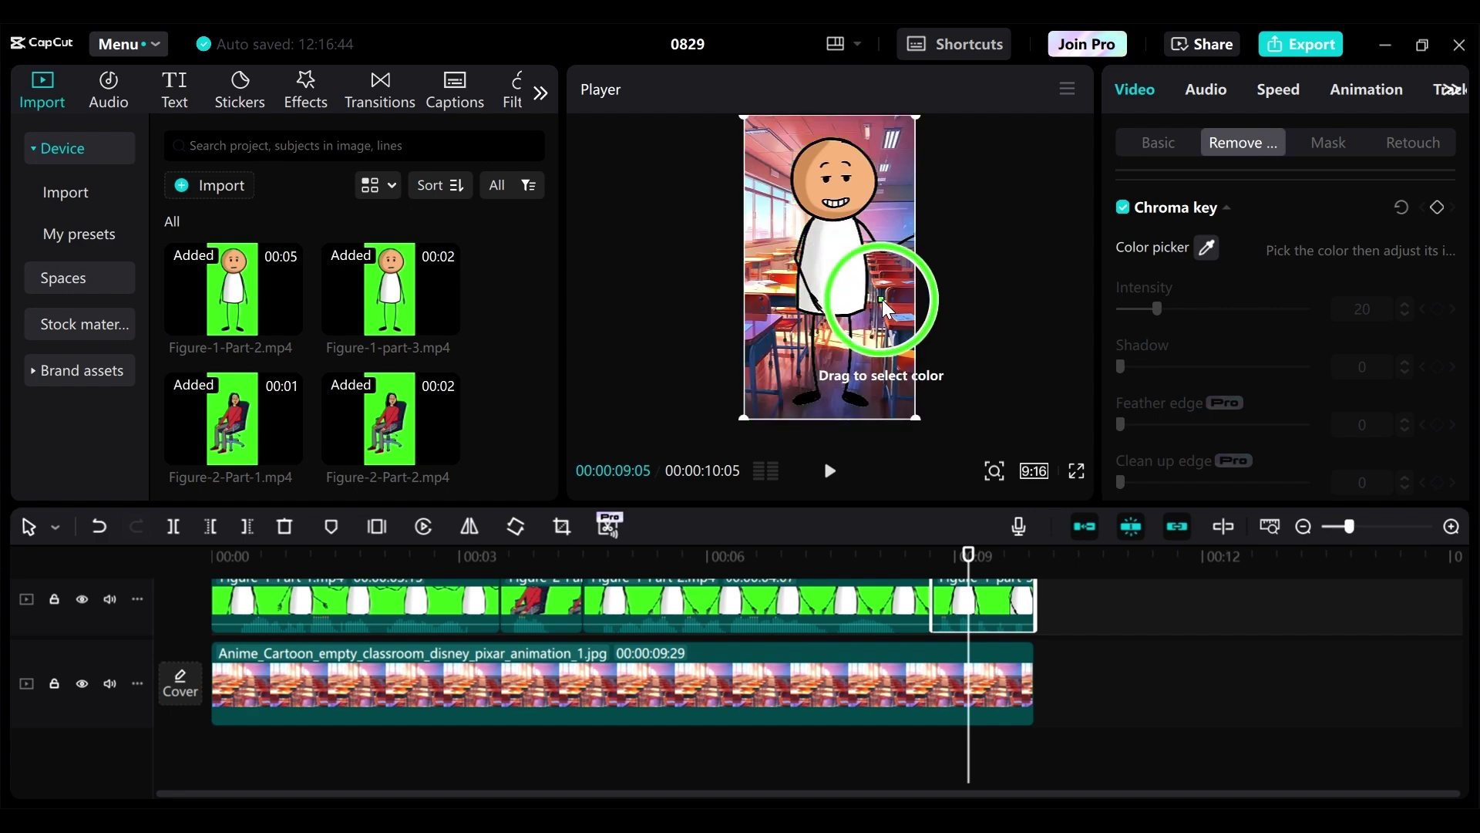
left_click(882, 301)
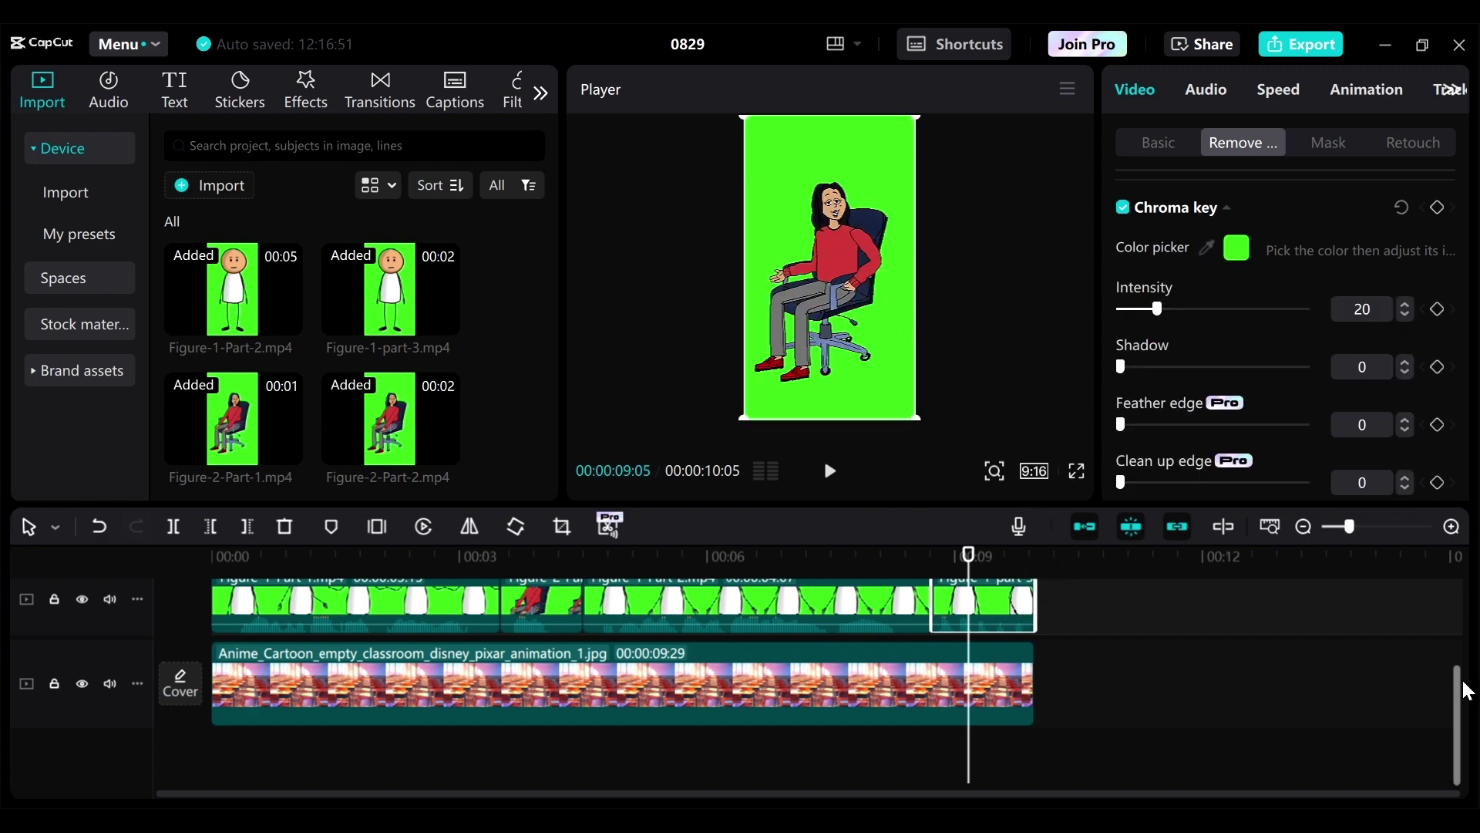
Key out the green background of the Figure-2-Part-2 clip using Chroma key with the sampled green.
left_click_drag(1464, 706, 1455, 678)
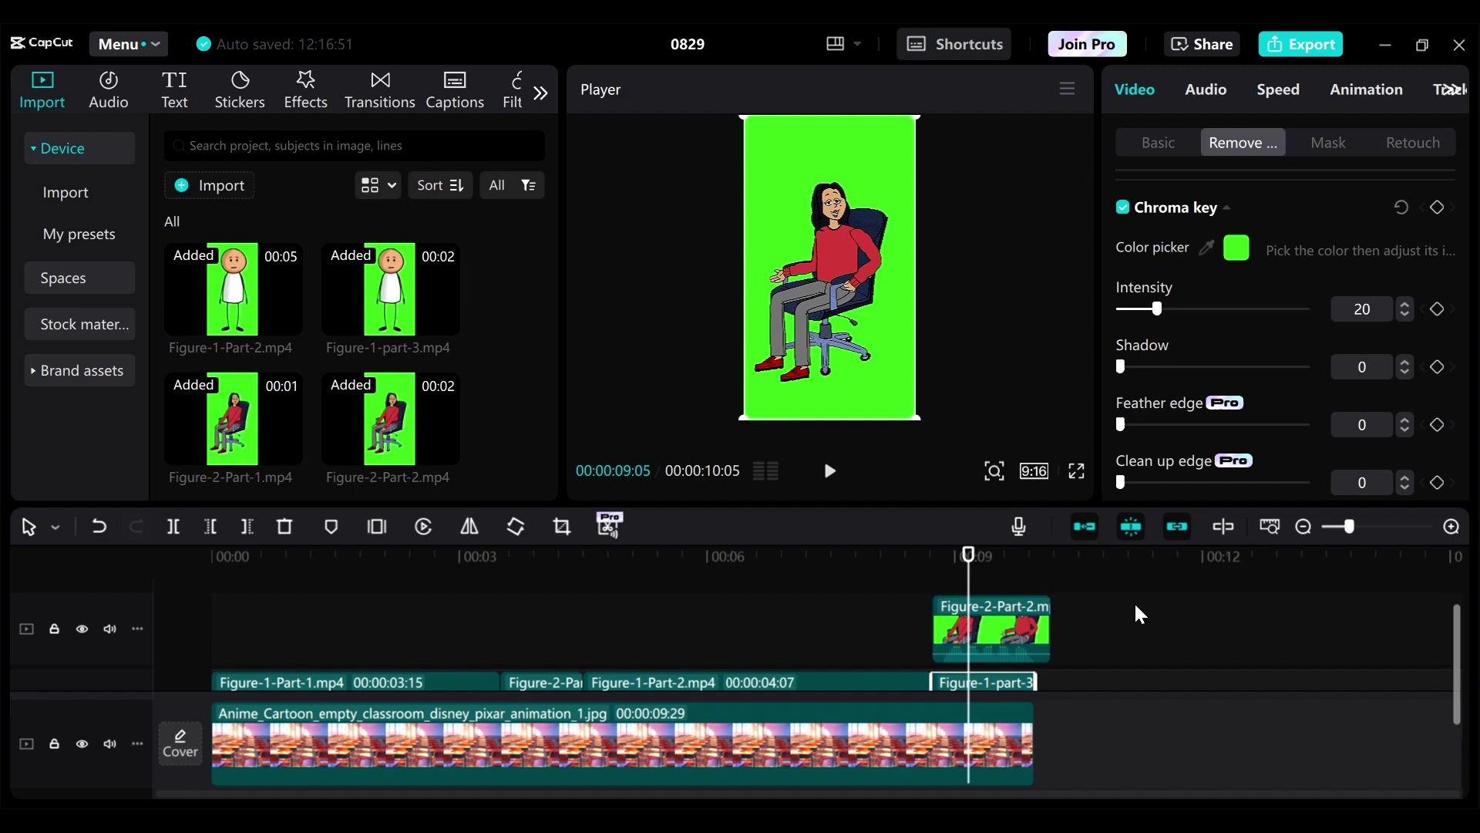
left_click(1002, 622)
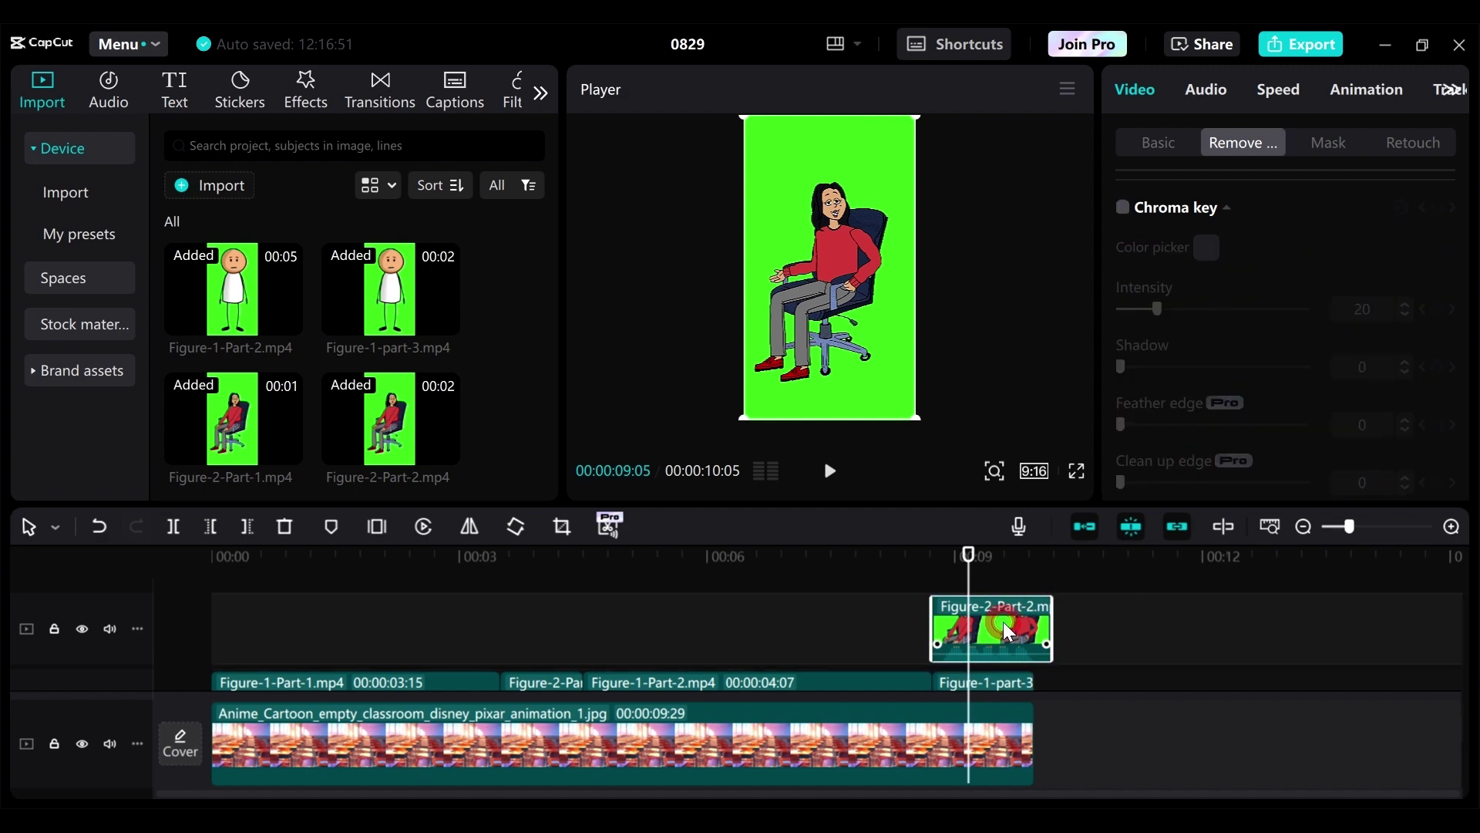
left_click(1123, 206)
left_click(1205, 236)
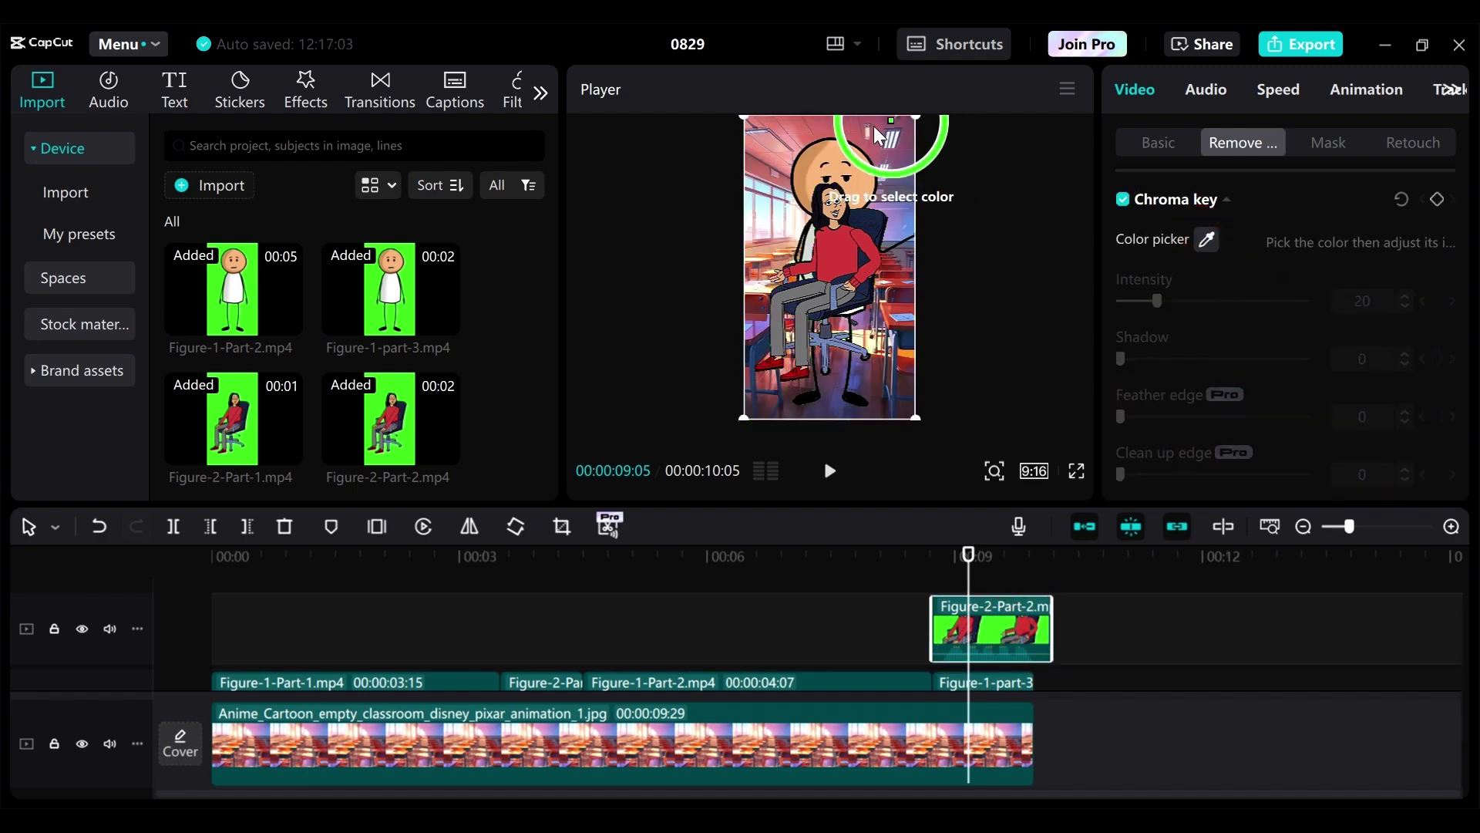
left_click(885, 146)
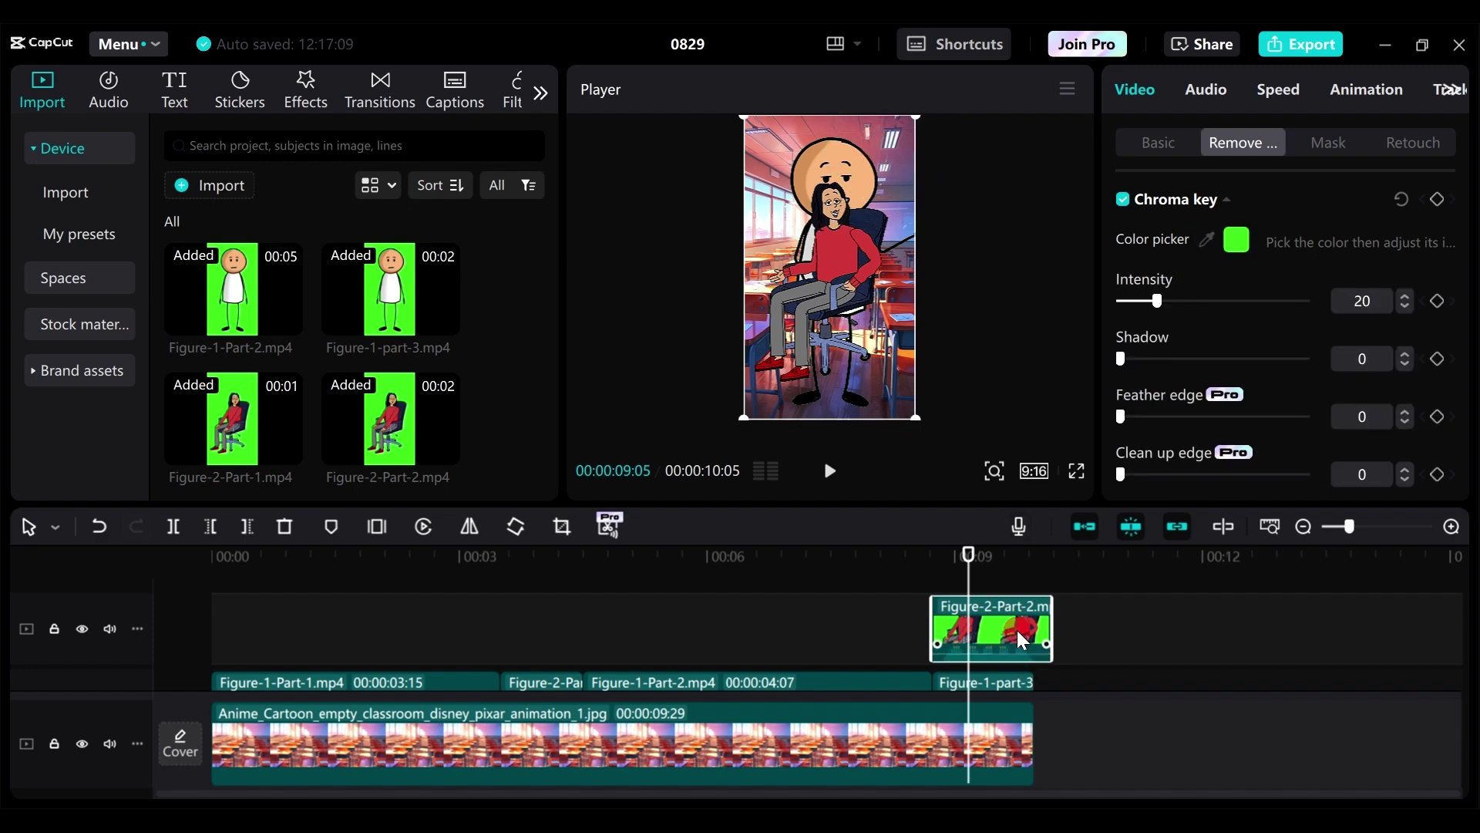
Place the seated woman in the lower-right corner of the closing scene and scale down the stick figure behind her.
left_click_drag(743, 414, 858, 355)
left_click_drag(949, 208, 983, 123)
left_click(746, 418)
left_click_drag(746, 419, 768, 378)
left_click_drag(833, 255, 853, 232)
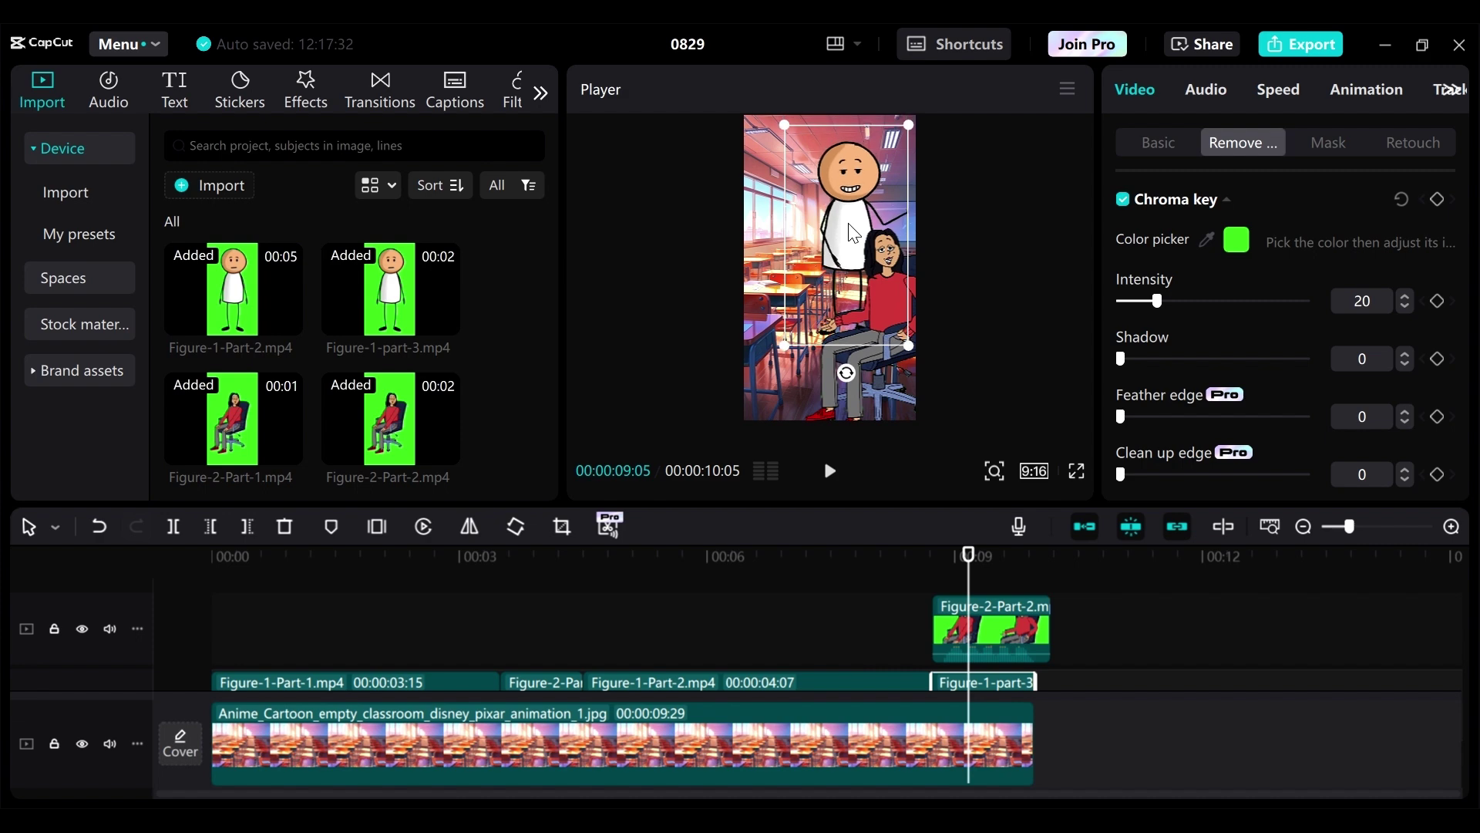
left_click(801, 336)
Trim the Figure-2-Part-2 and Figure-1-part-3 clips to end exactly with the classroom background at 00:00:09:29.
left_click(1449, 526)
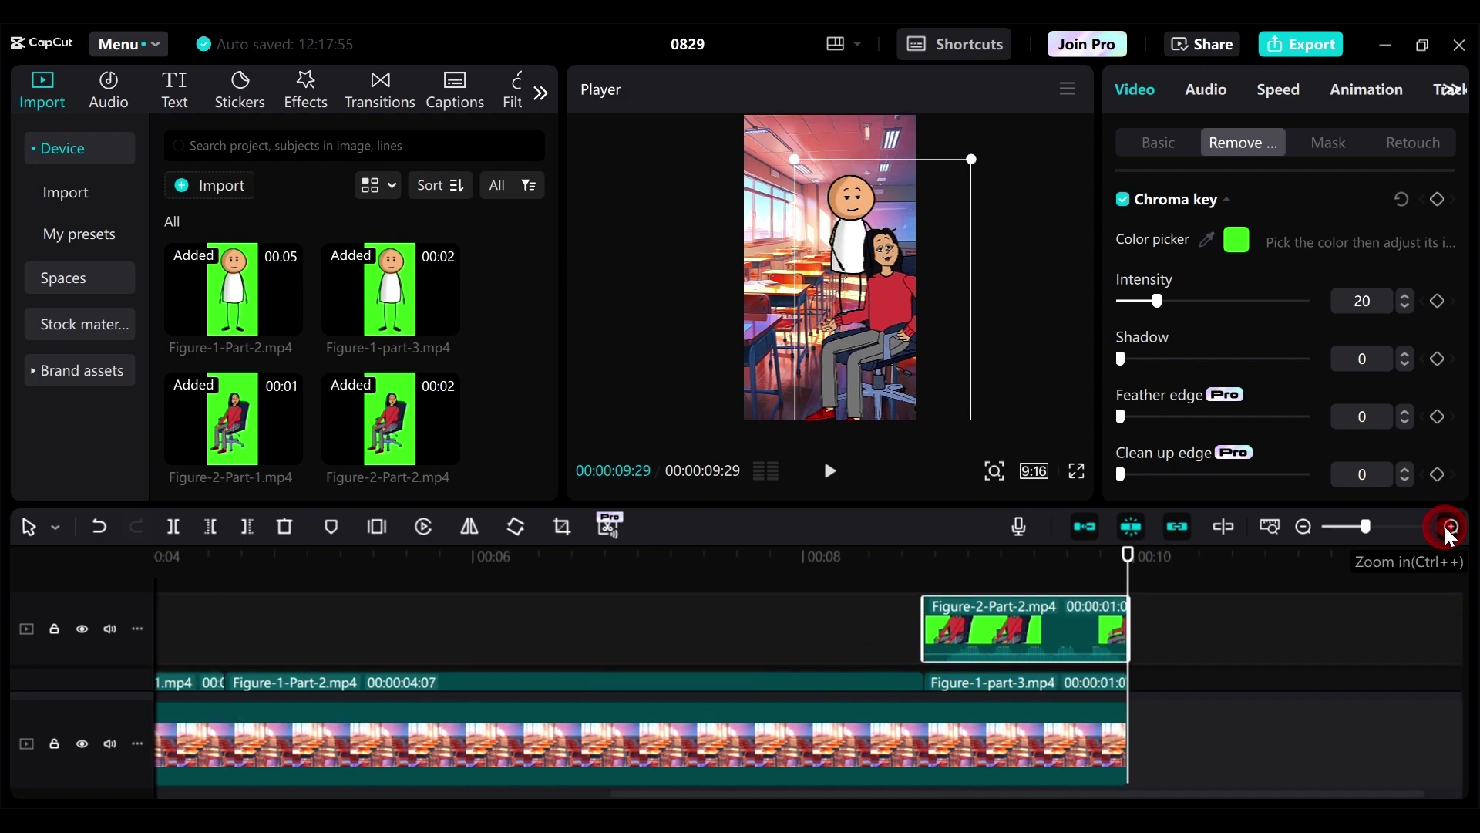
left_click(1449, 526)
left_click(1450, 526)
left_click(1450, 526)
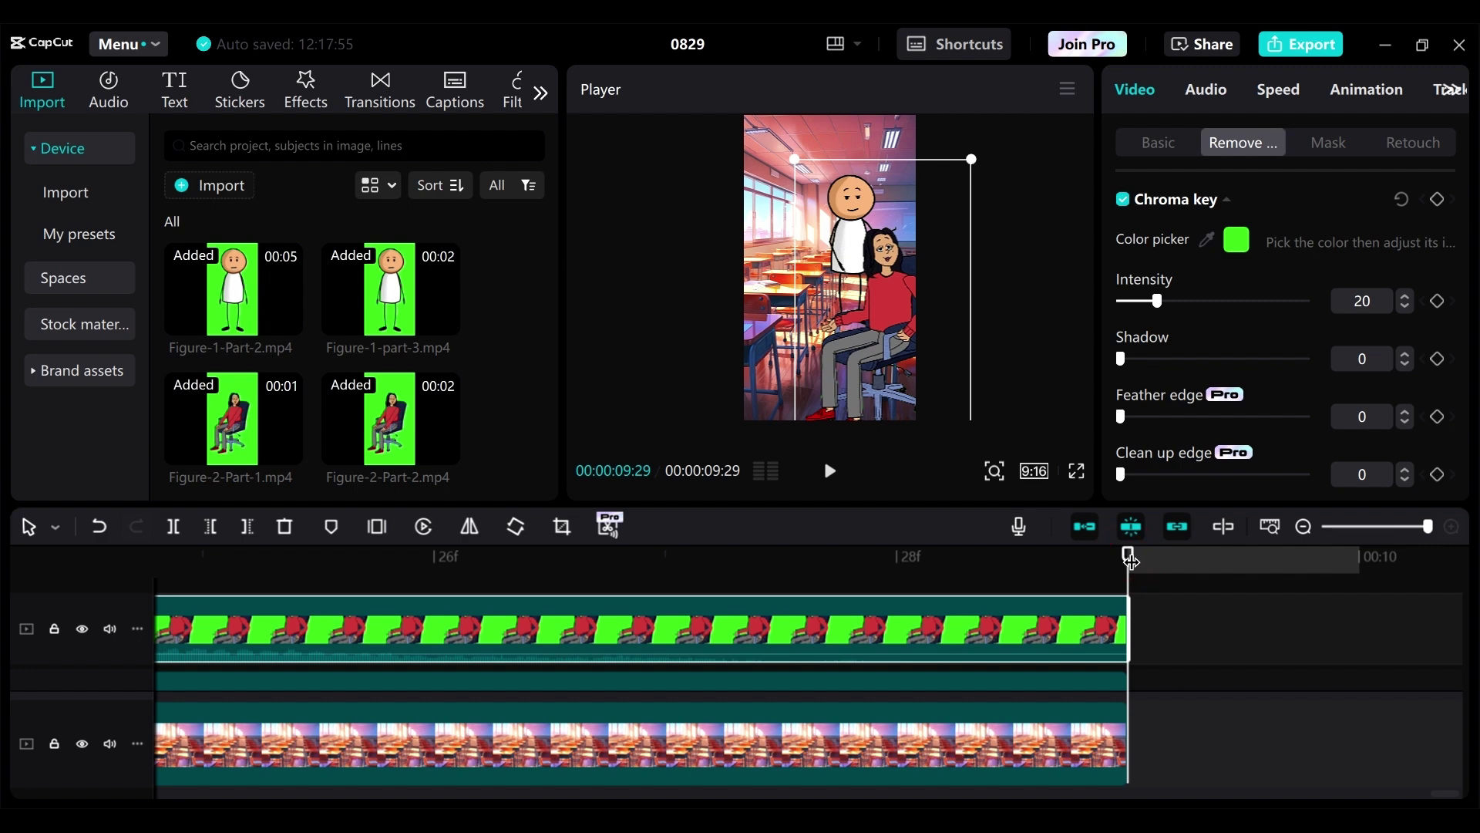
left_click(1112, 686)
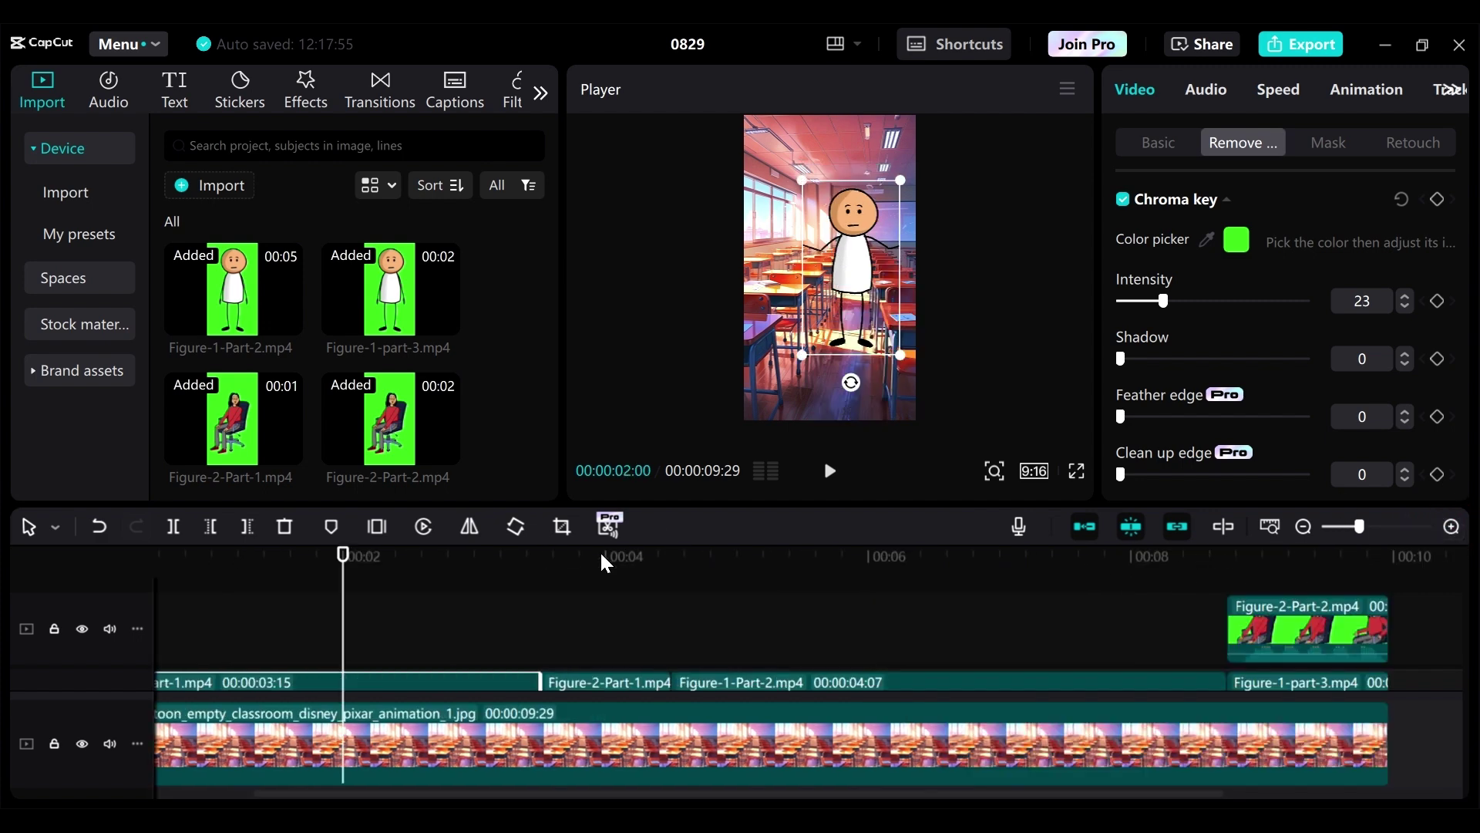
left_click(395, 93)
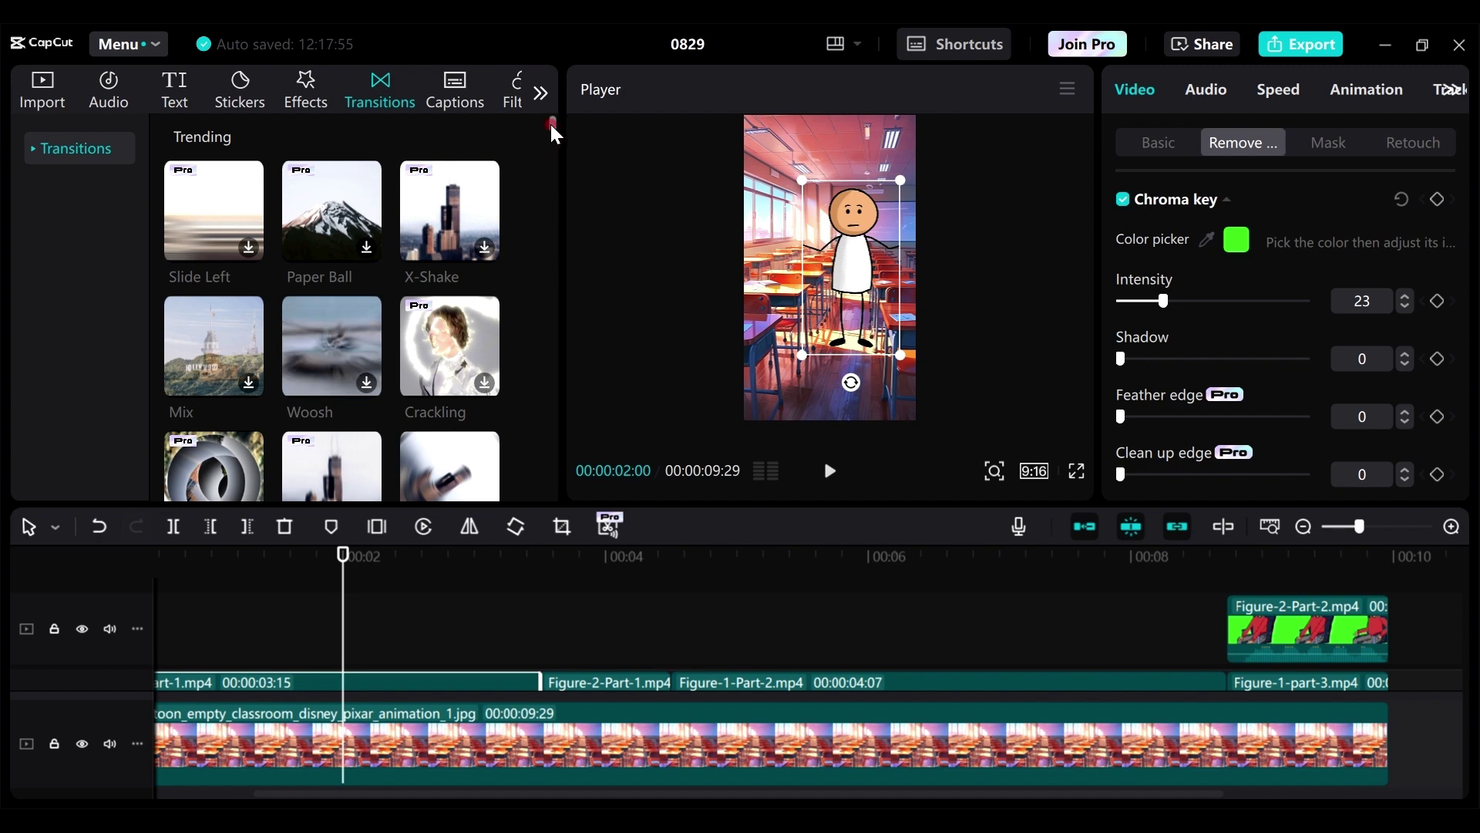
left_click_drag(550, 128, 558, 147)
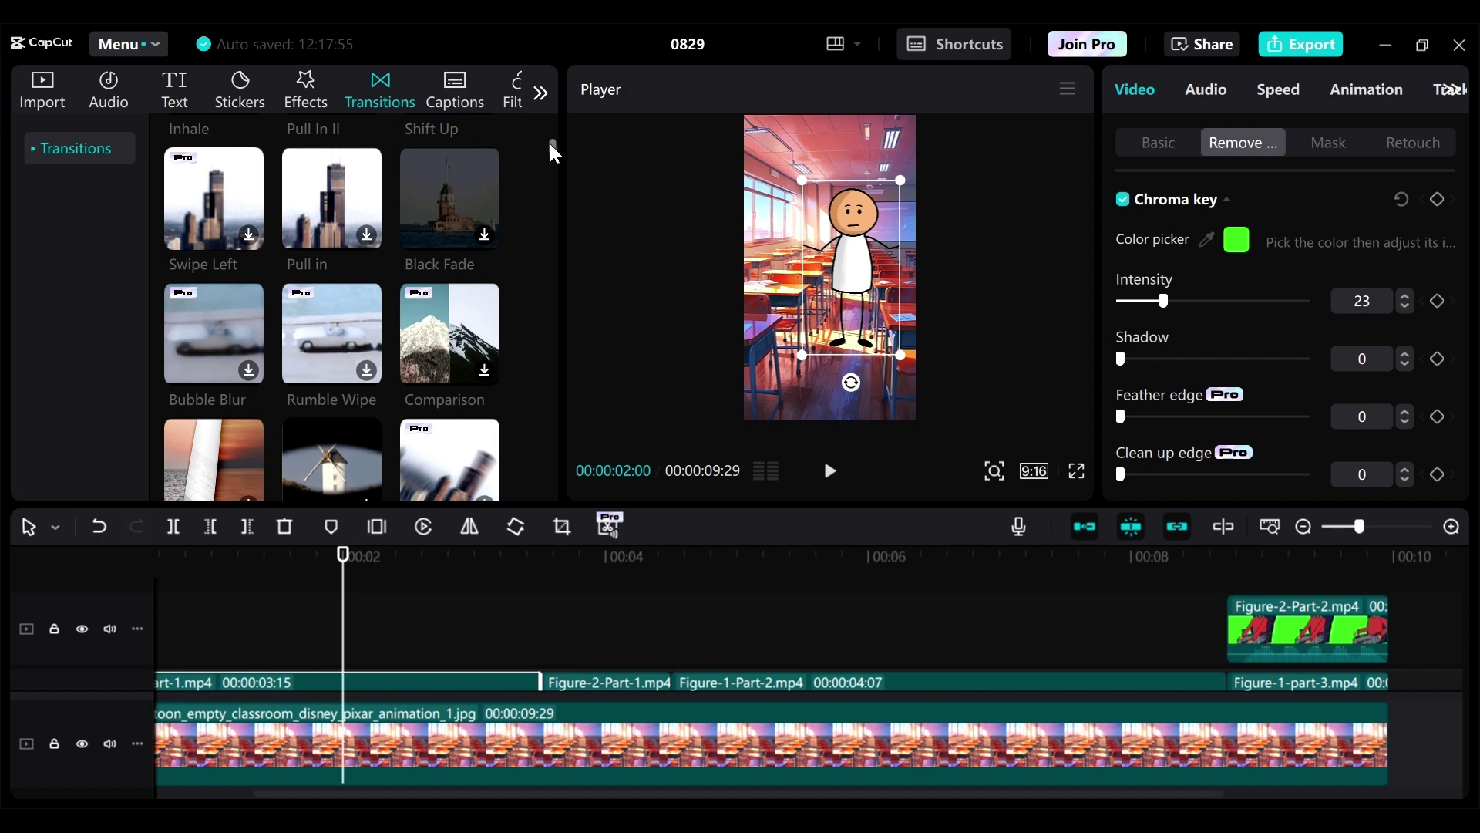
left_click_drag(550, 145, 550, 160)
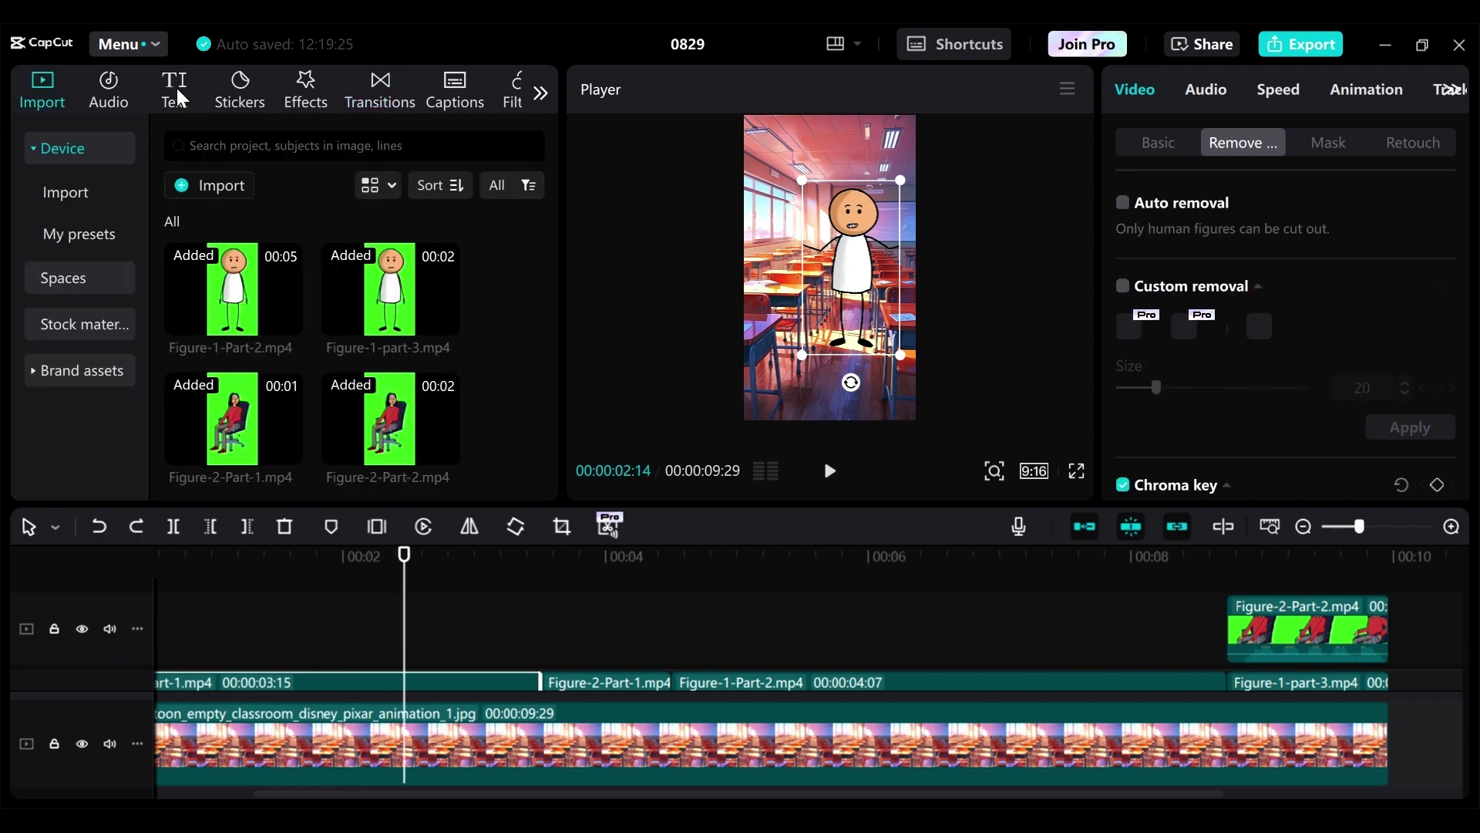
Generate automatic captions for the video with English as the spoken language.
left_click(176, 85)
left_click(81, 291)
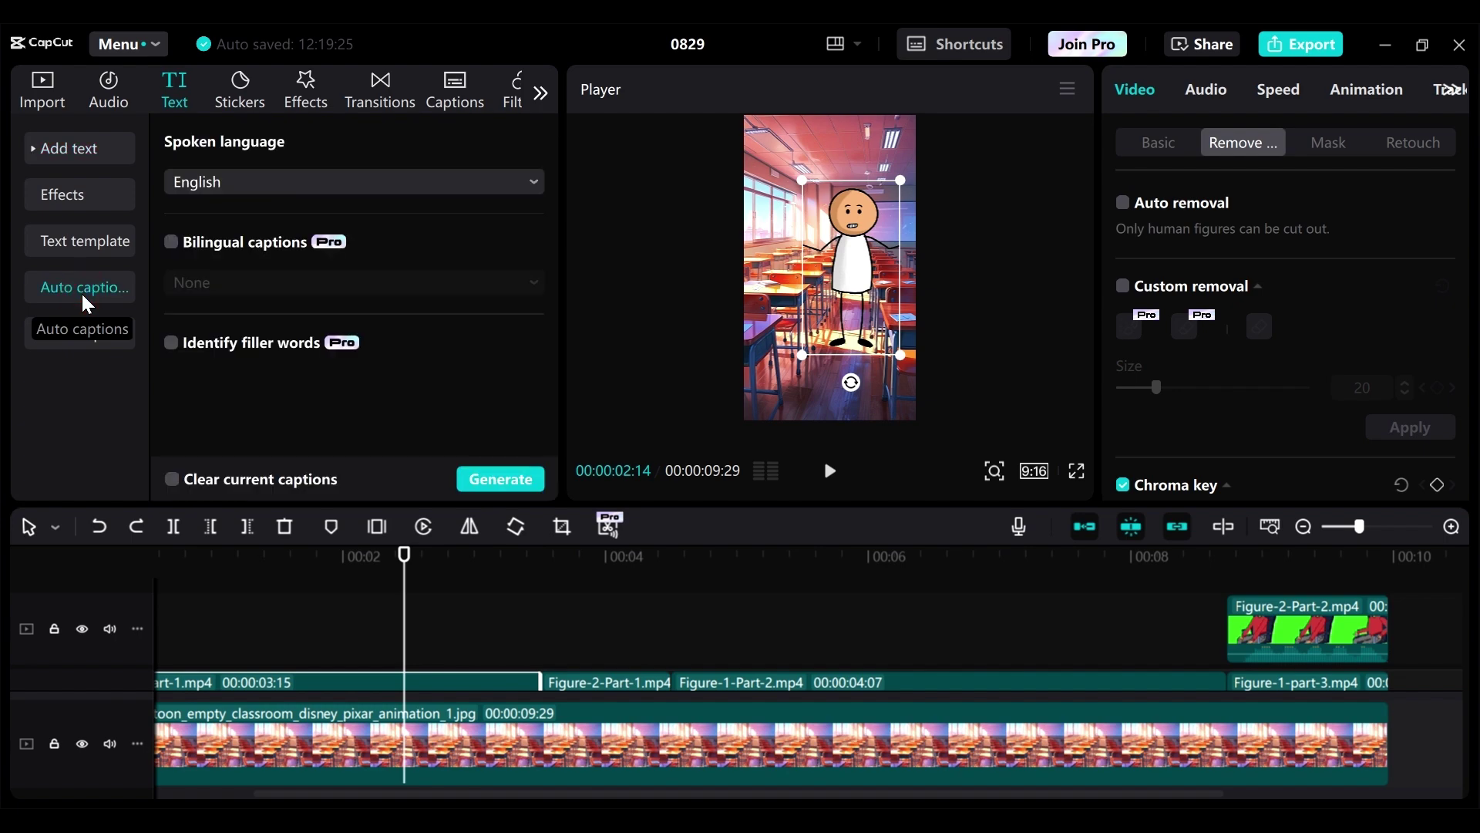
left_click(494, 482)
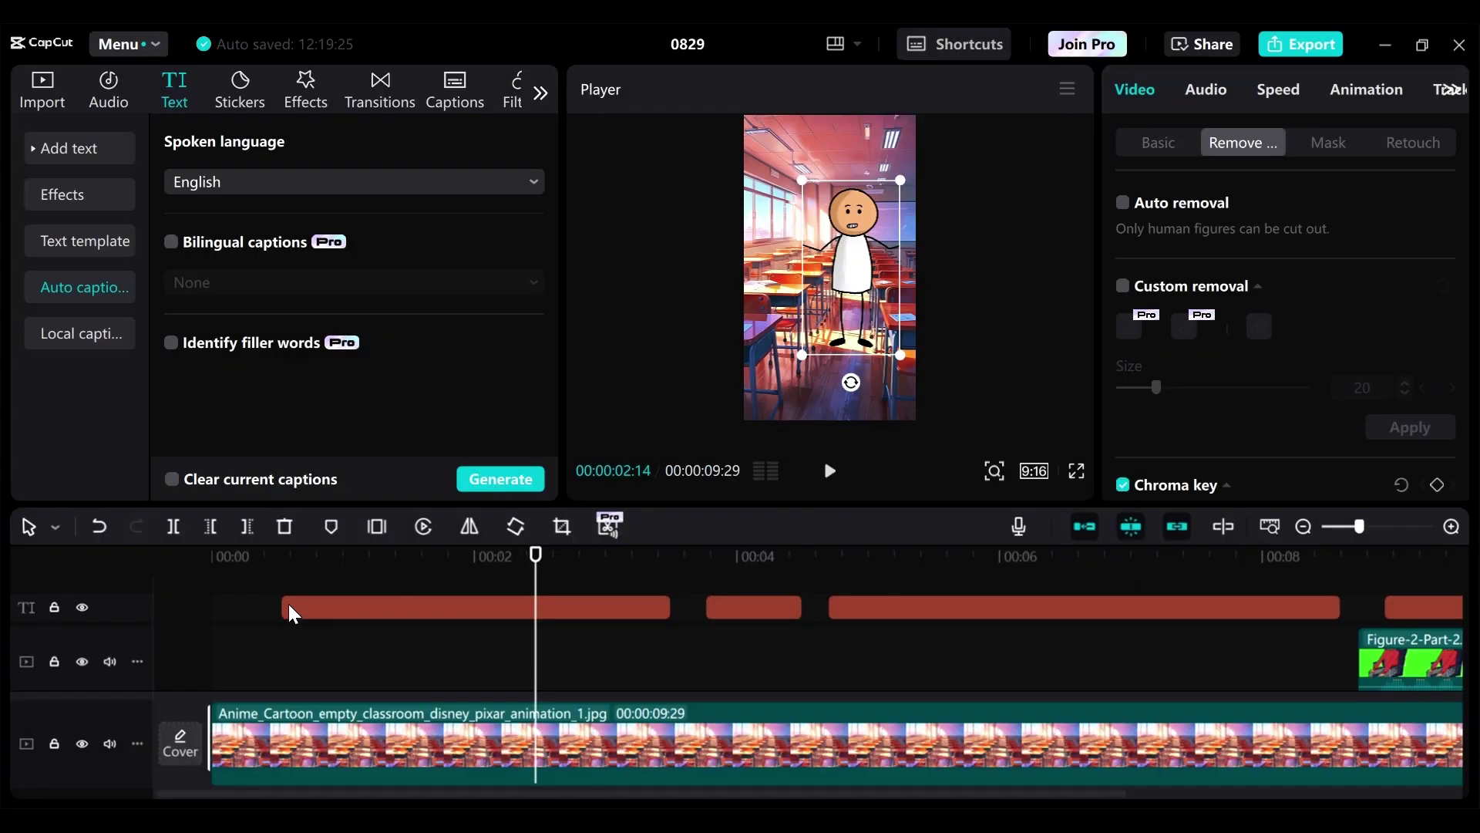
Extend the start of the first caption, "why did the scarecrow win an award", to the beginning of the timeline.
left_click(337, 617)
left_click(343, 556)
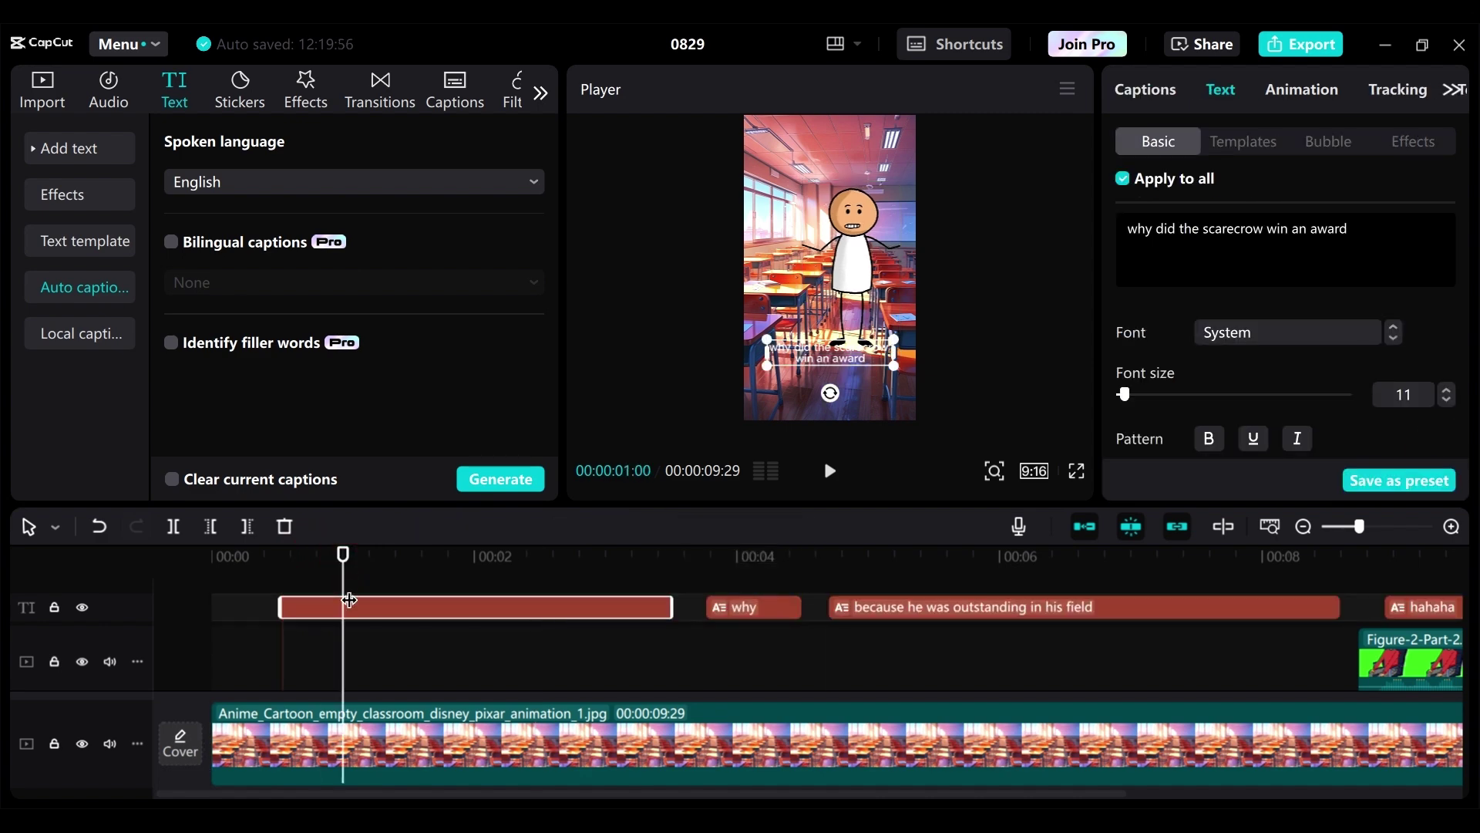
left_click_drag(280, 607, 209, 607)
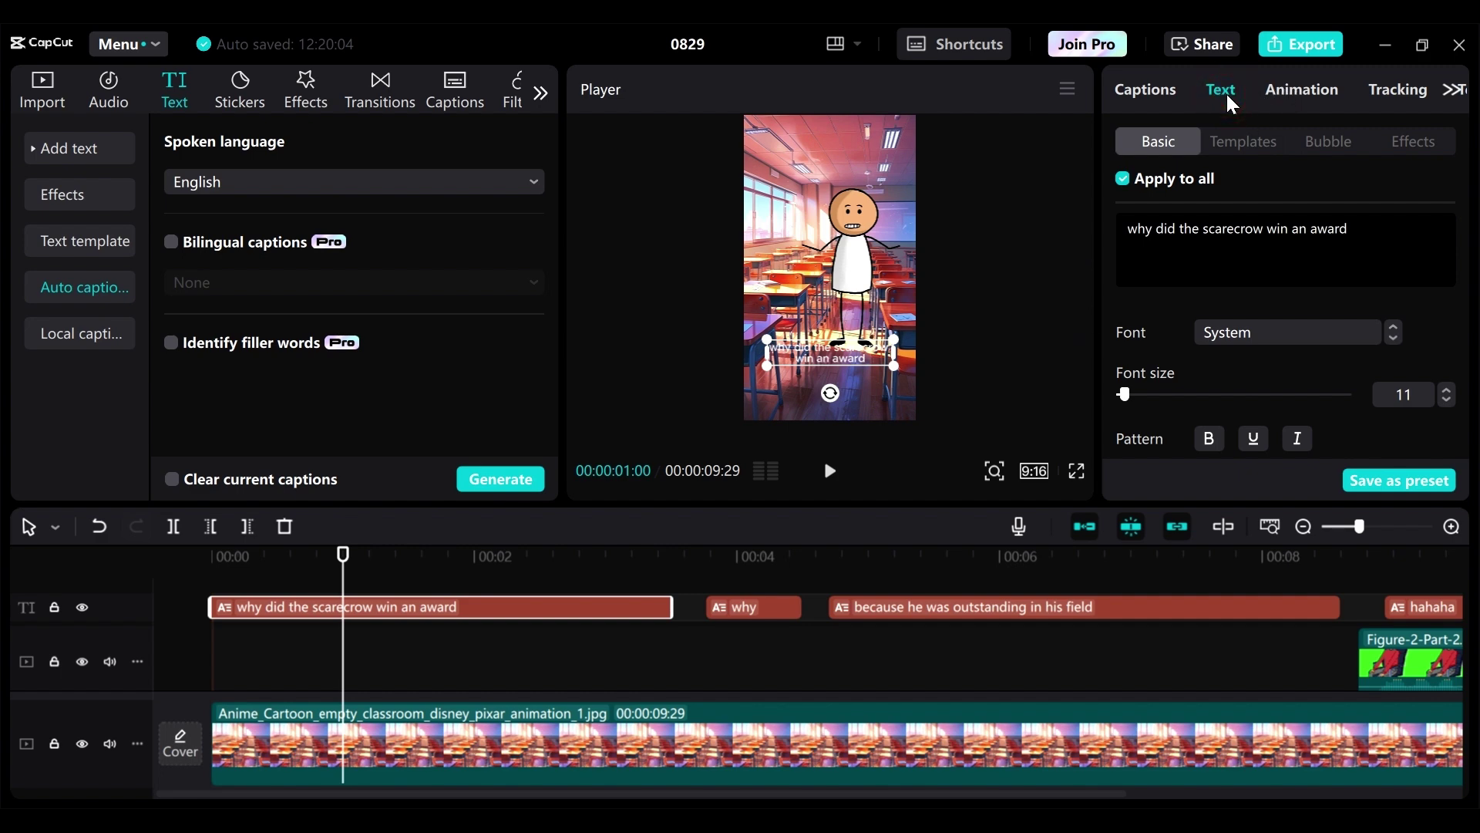
Set the font of all captions to Basico and increase their font size to 22.
left_click(1287, 338)
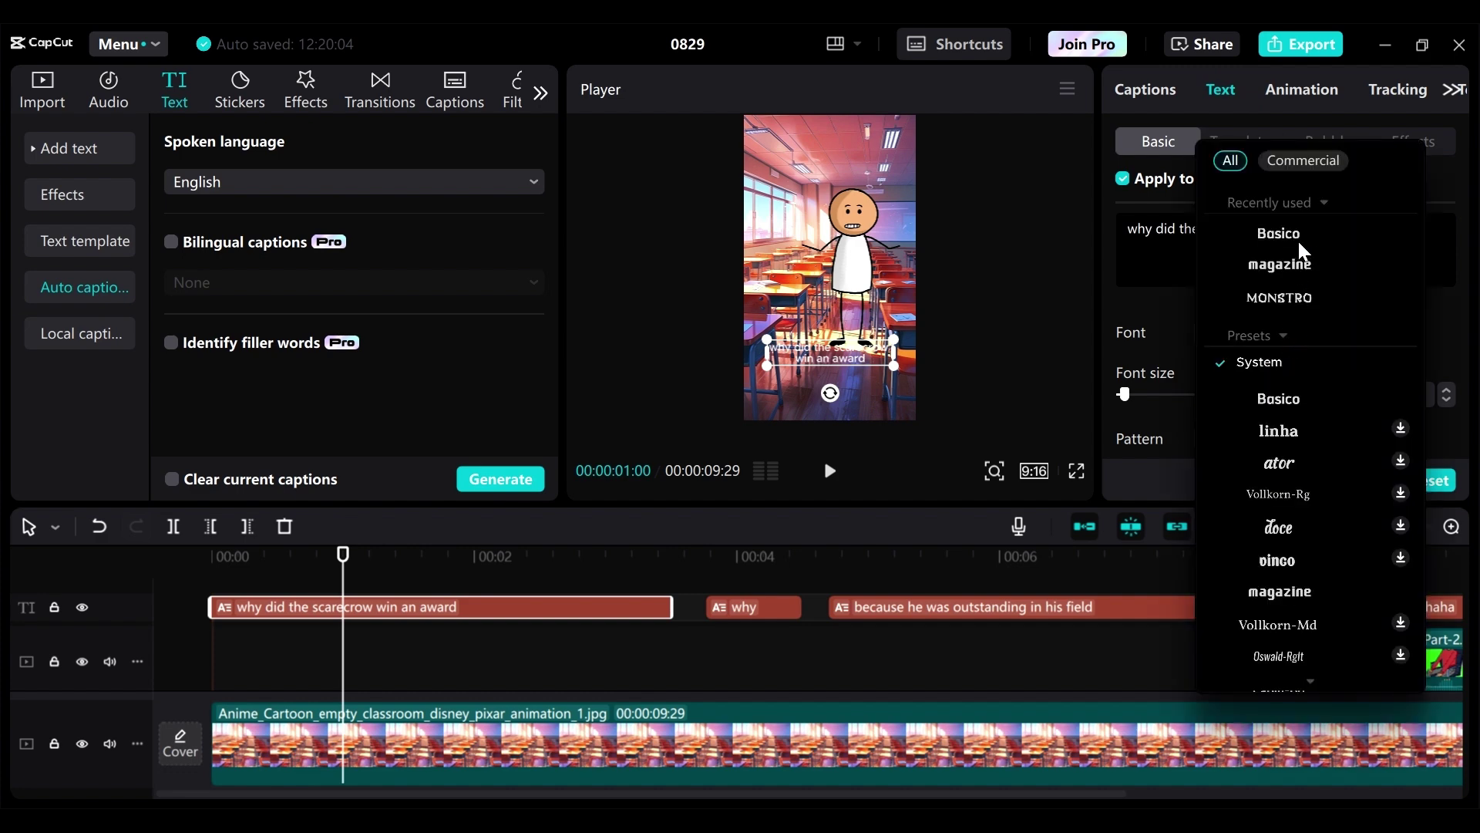
left_click(1297, 238)
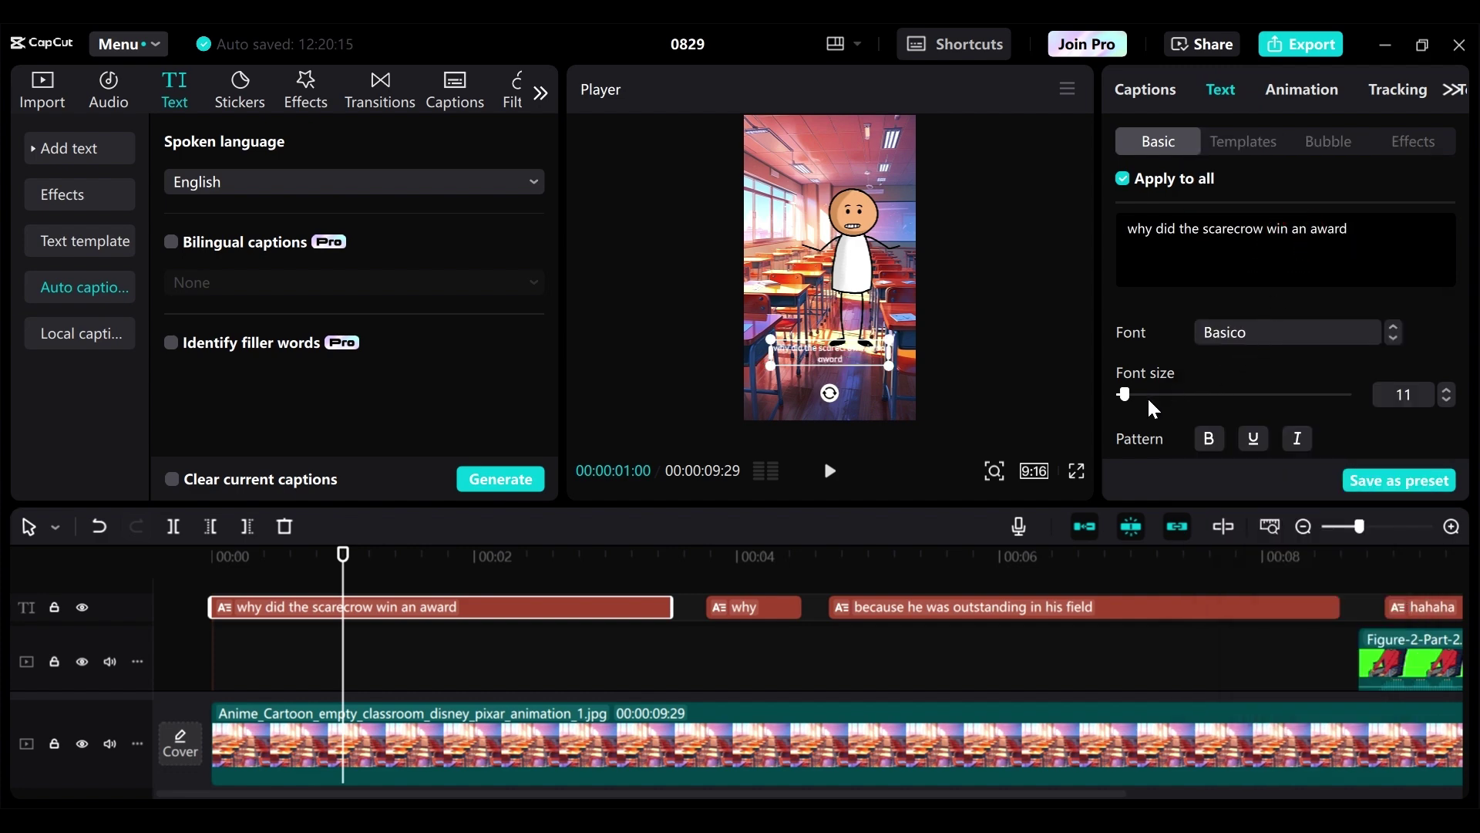
left_click_drag(1127, 394, 1135, 401)
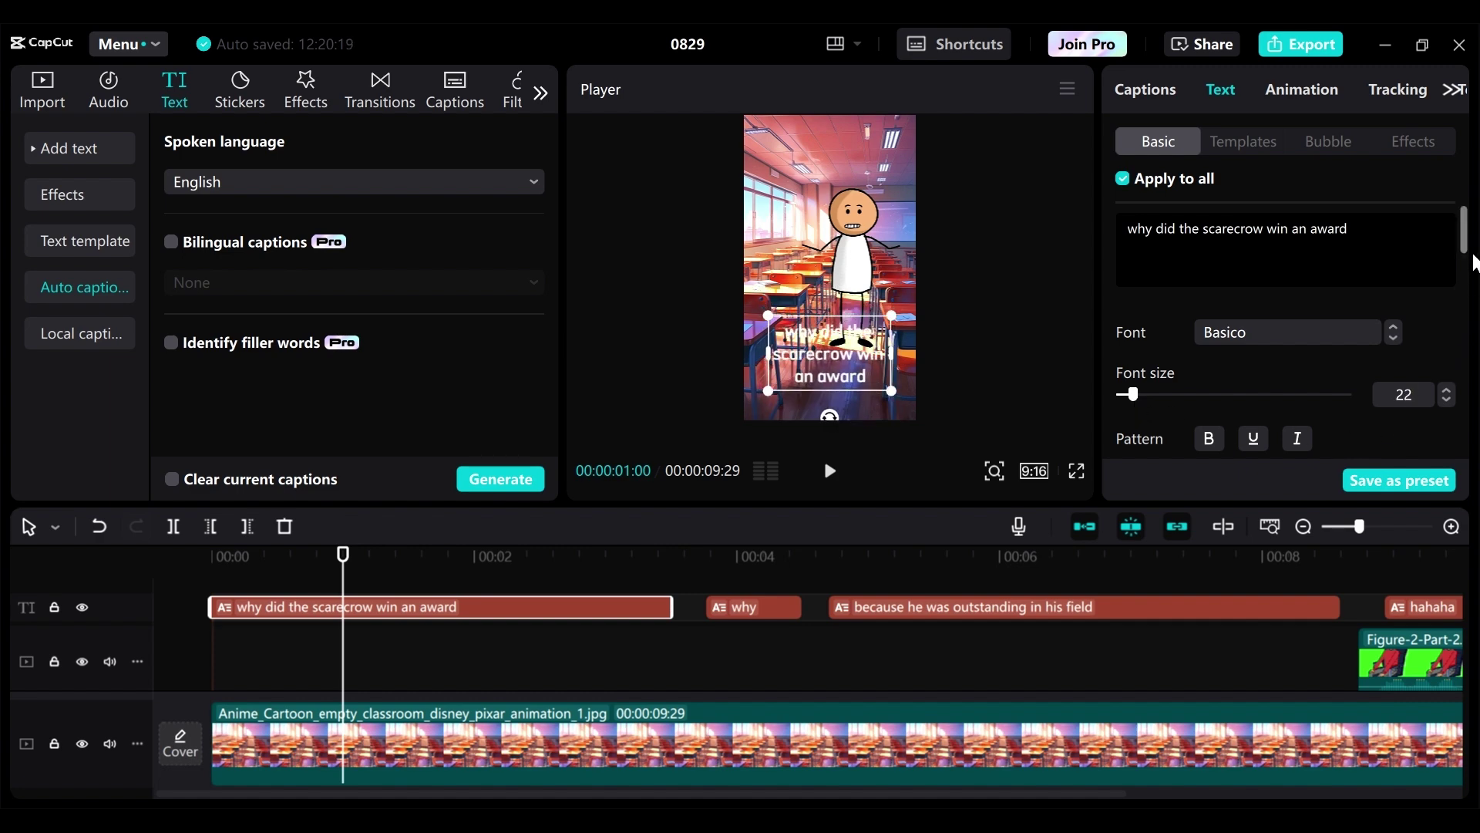
Convert all captions to uppercase and apply the preset style with black letters and a white outline.
scroll(1471, 251, "down", 3)
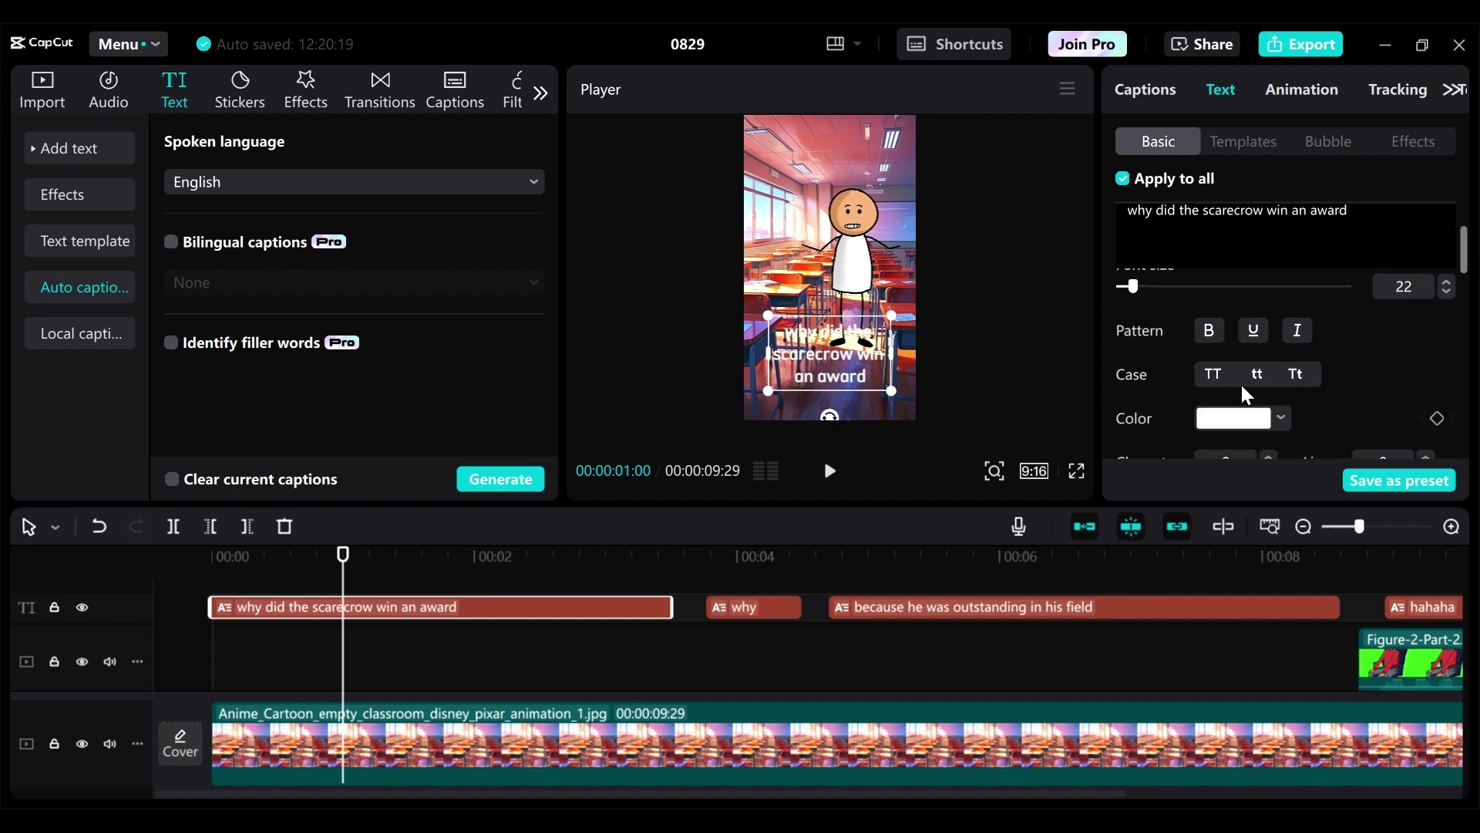
left_click(1206, 373)
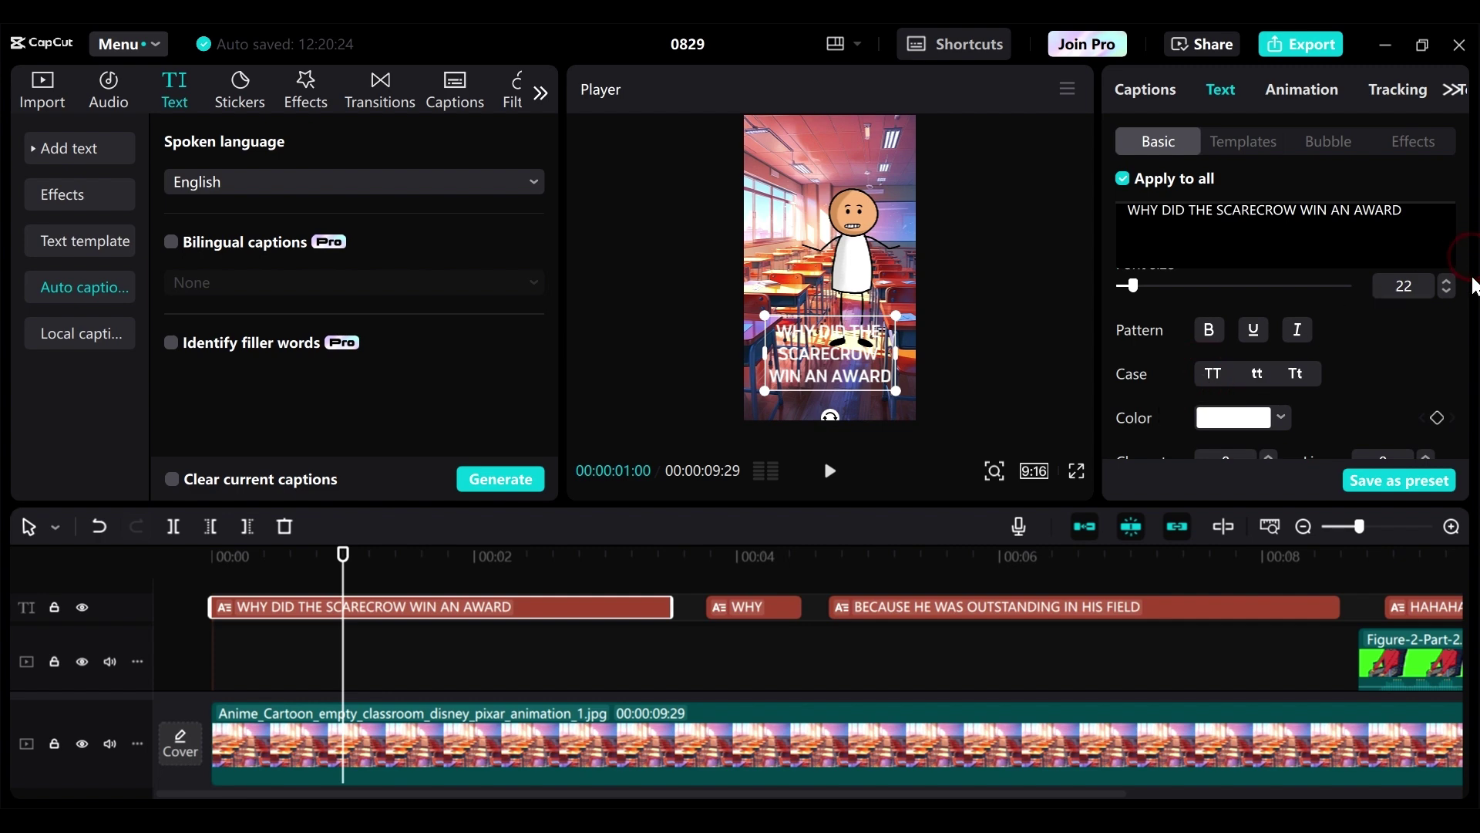
left_click_drag(1461, 245, 1467, 307)
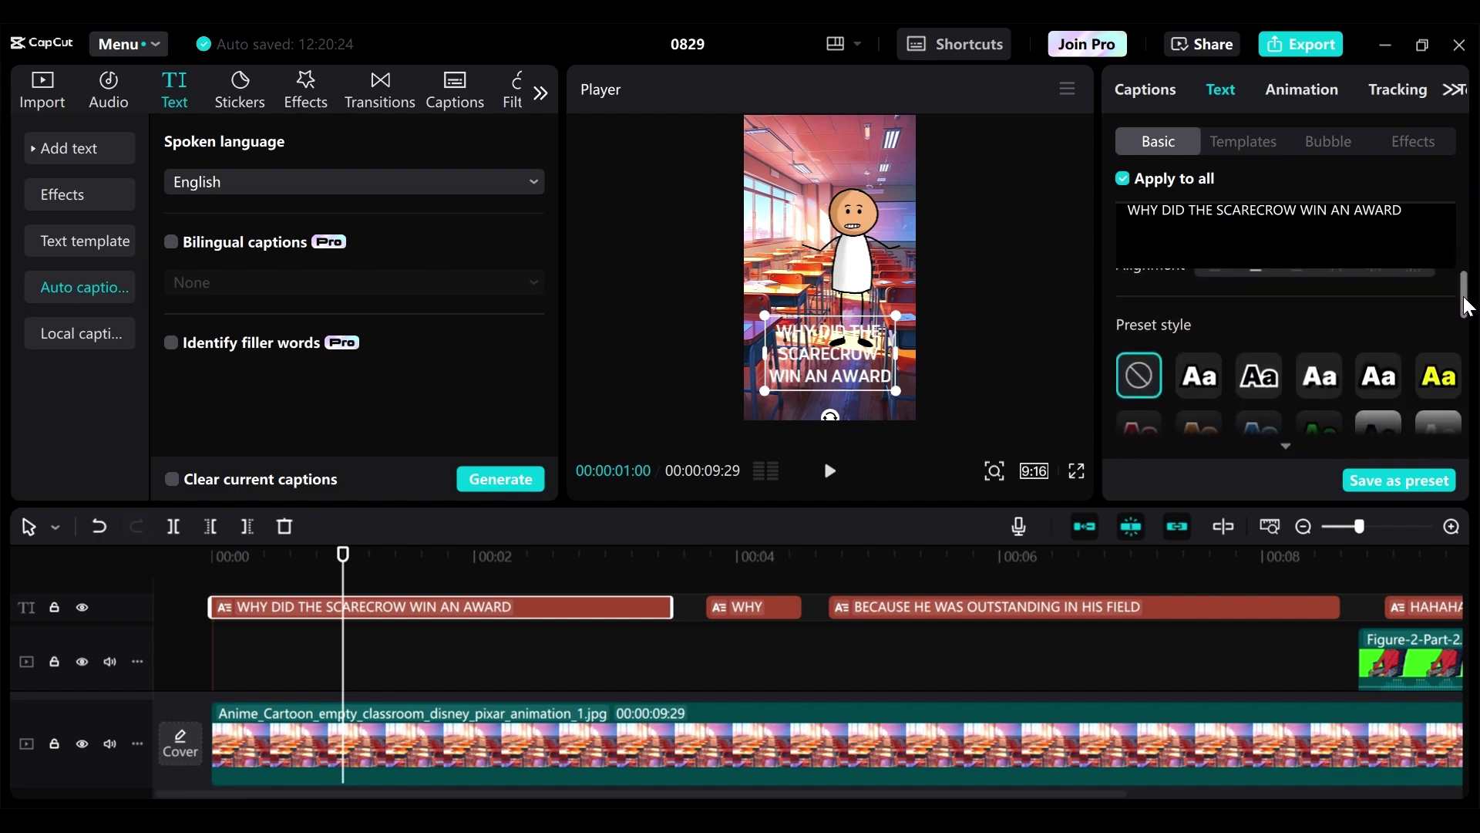
left_click(1272, 376)
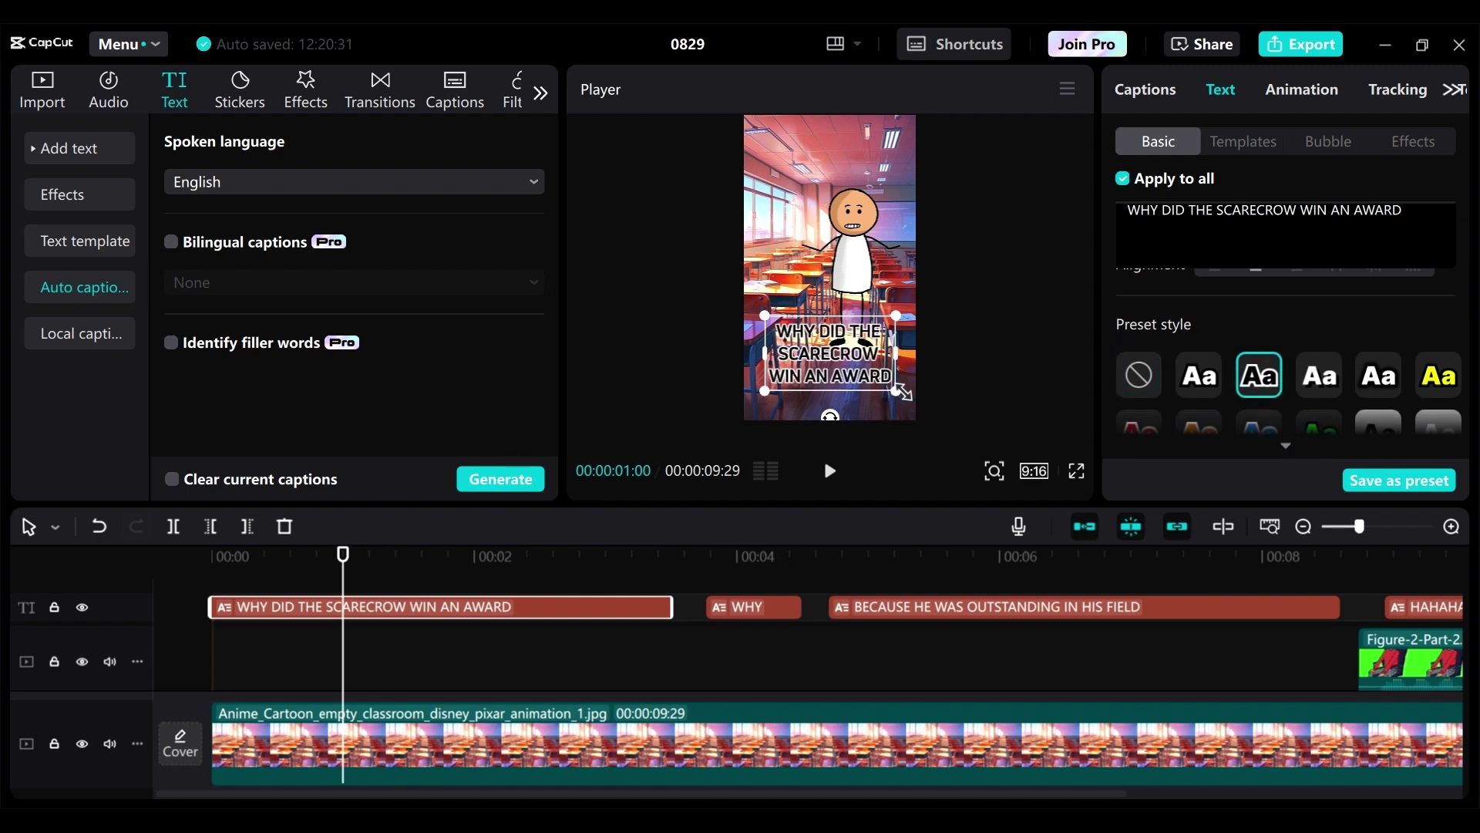
Move the caption above the stick figure's head near the top of the frame and widen its text box.
left_click_drag(897, 390, 920, 158)
left_click_drag(788, 160, 761, 159)
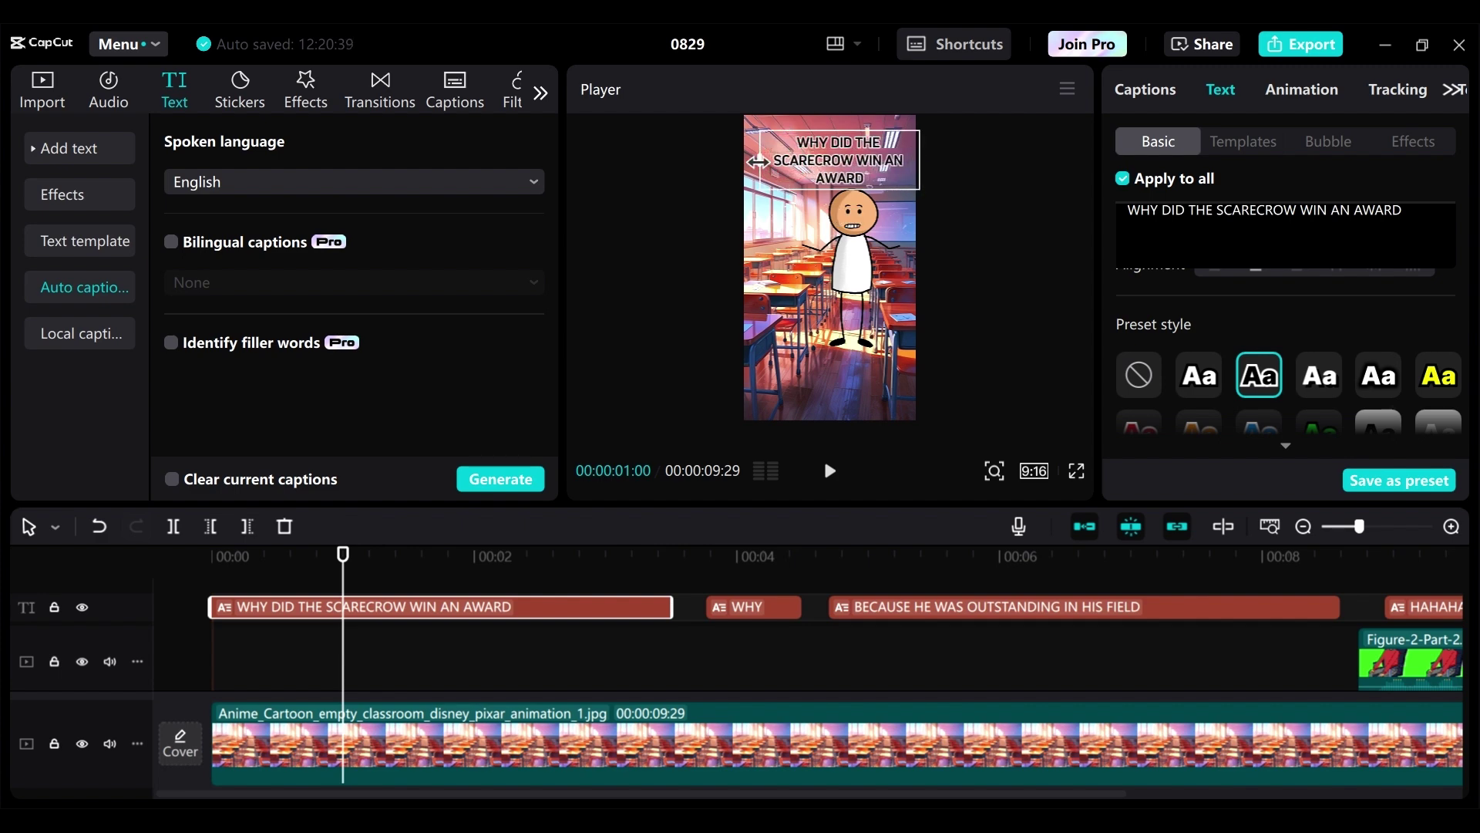
left_click_drag(855, 151, 849, 146)
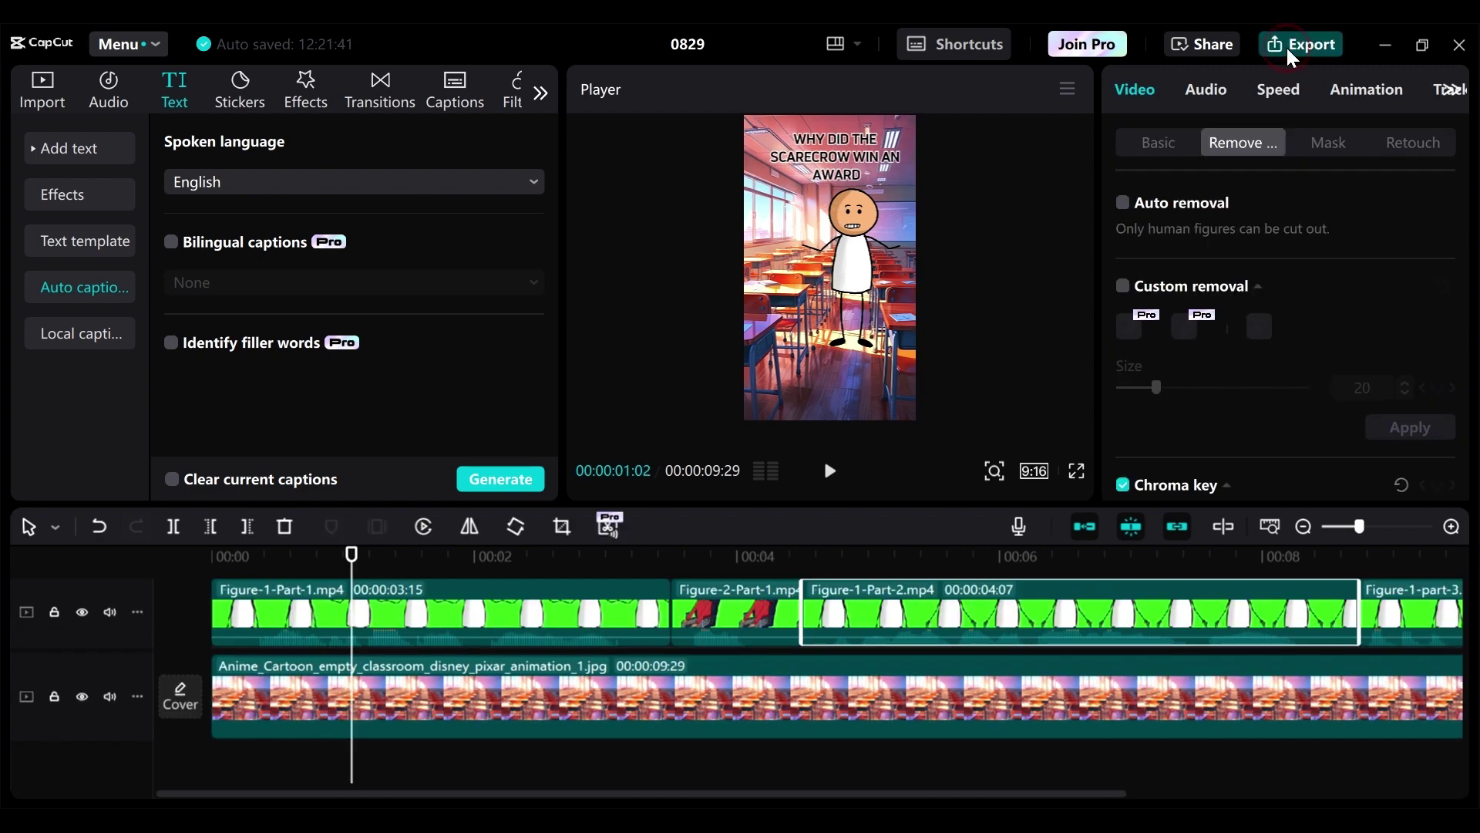
Export the finished video under the name "Scarecrow Joke".
left_click(1286, 45)
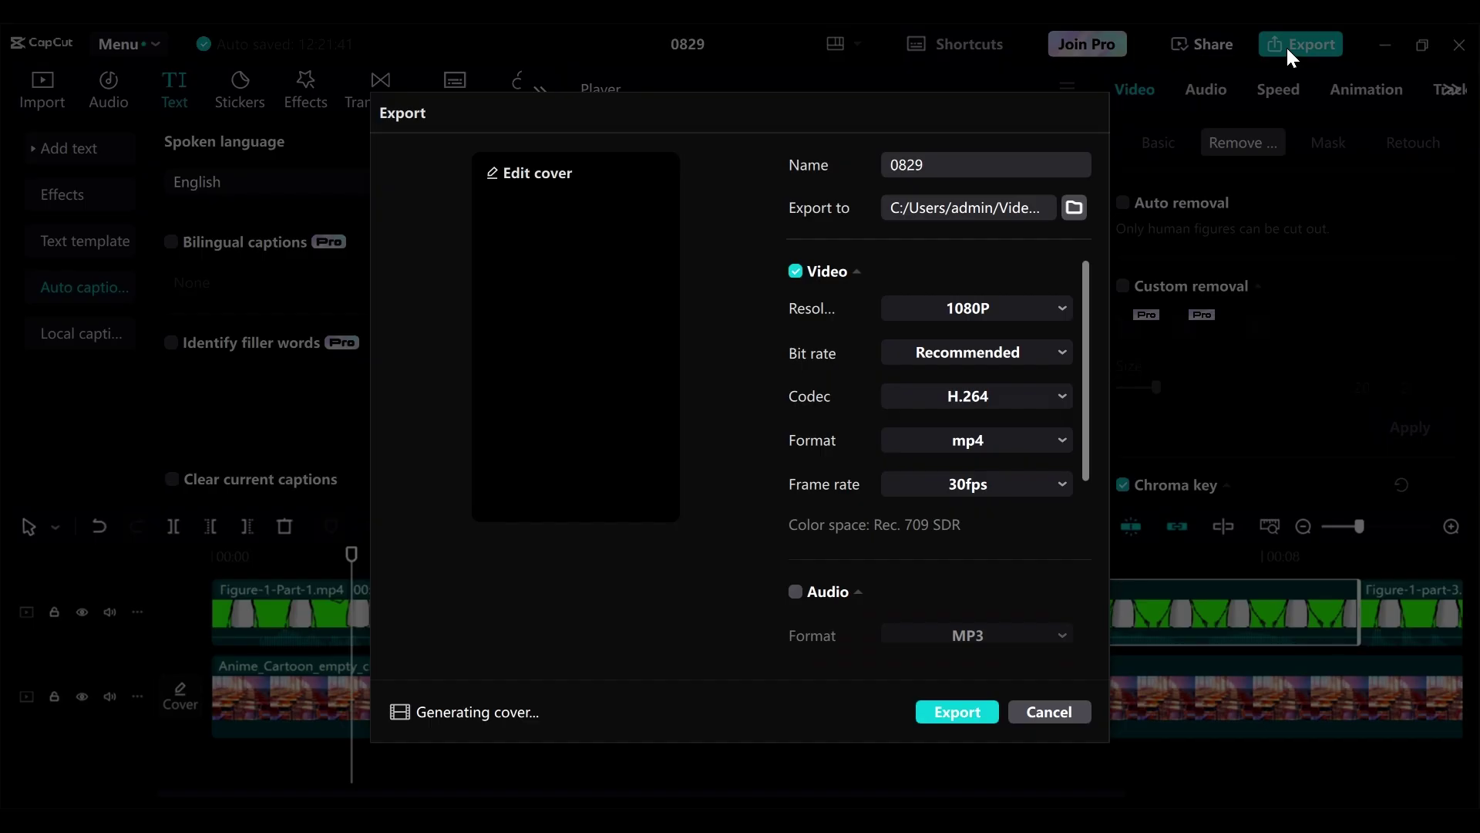
left_click(941, 164)
type("S")
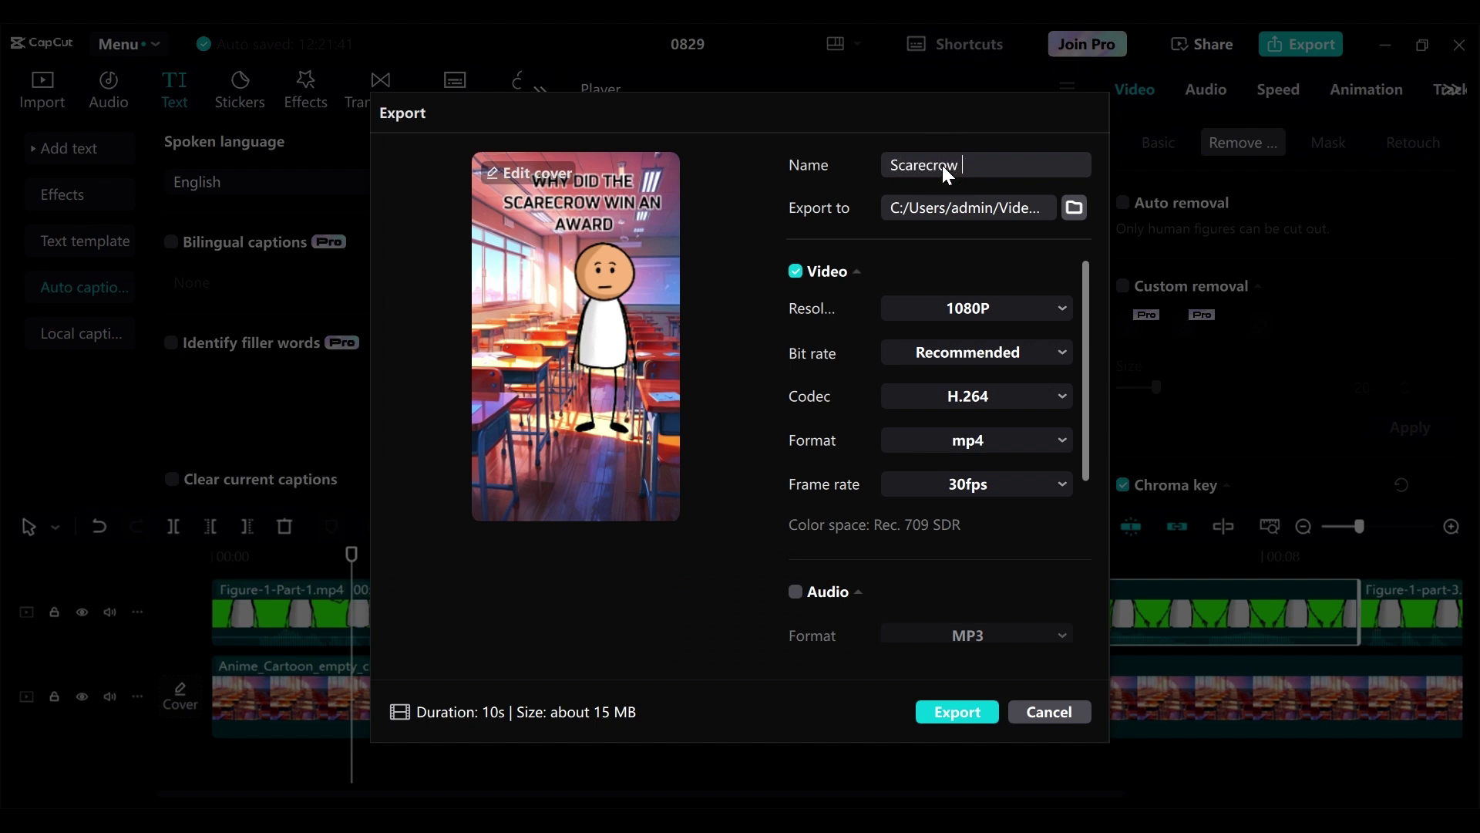
type("carecrow Joke")
left_click(957, 709)
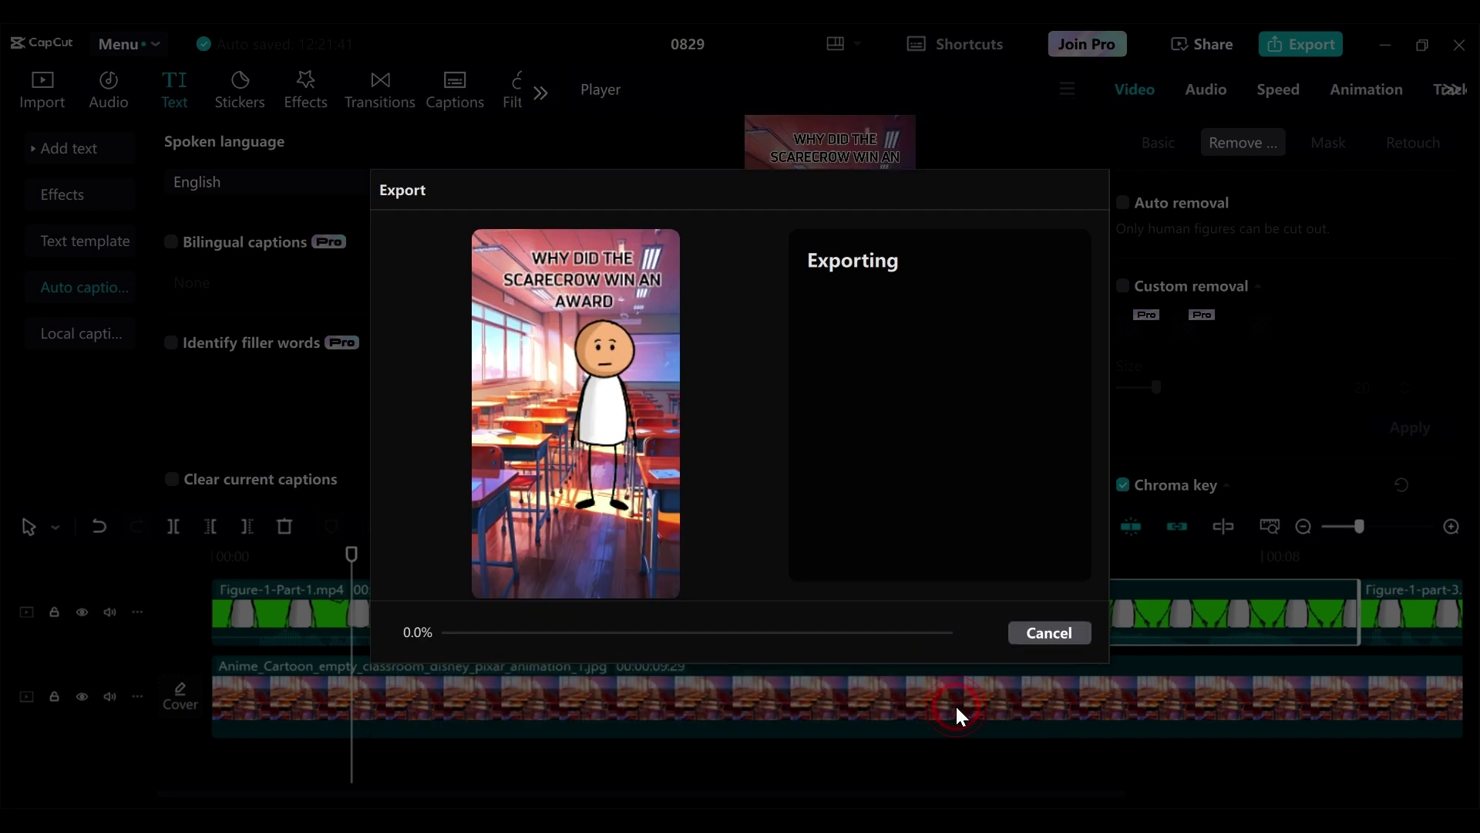